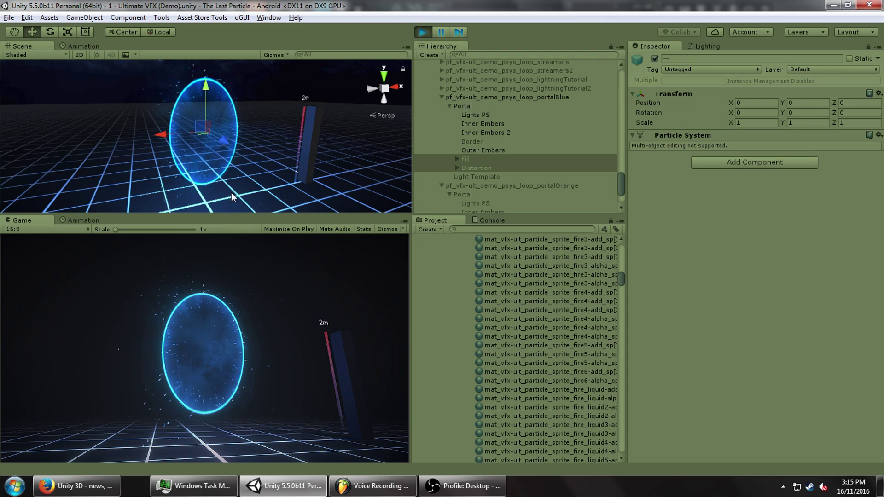
- Disable the blue portal's Fill and Distortion objects and examine the remaining ring from different angles
middle_click_drag(231, 192, 205, 187)
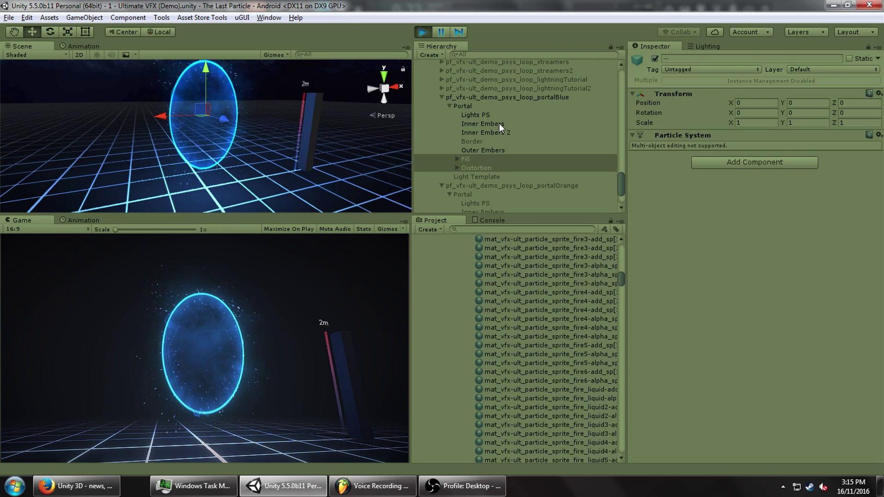
mouse_move(162, 128)
left_mouse_down("alt")
mouse_move(314, 83)
mouse_move(159, 145)
left_mouse_up("alt")
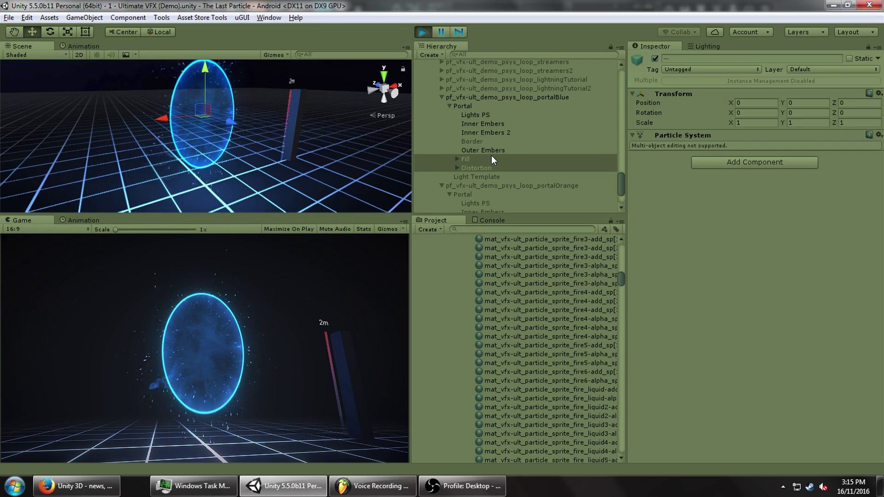
left_click(655, 59)
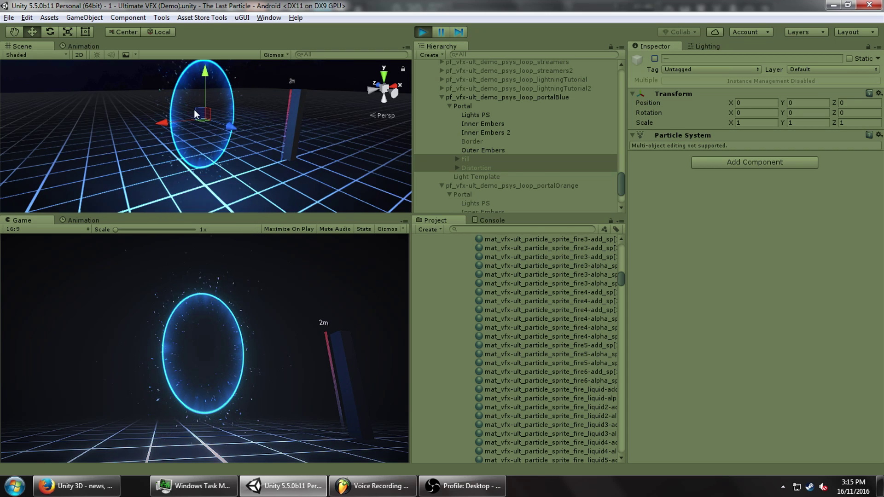
left_click_drag(194, 110, 240, 131, "alt")
left_click(655, 59)
left_click(655, 59)
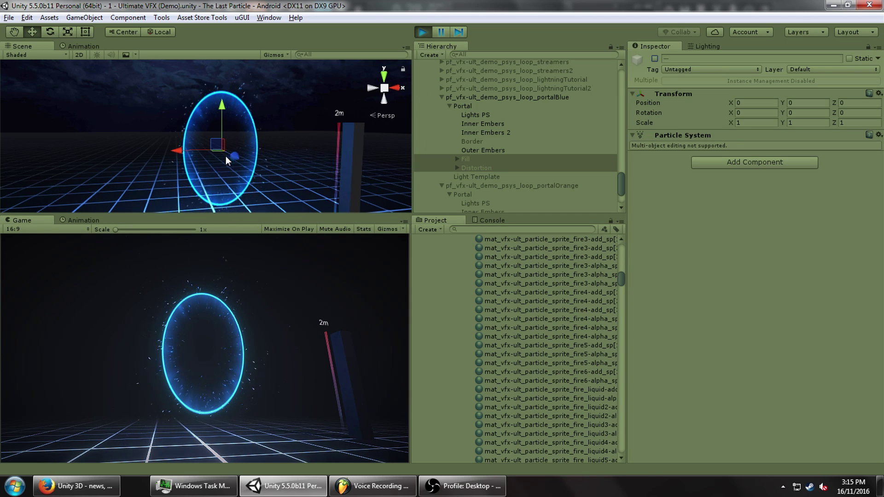
left_click_drag(166, 159, 202, 151, "alt")
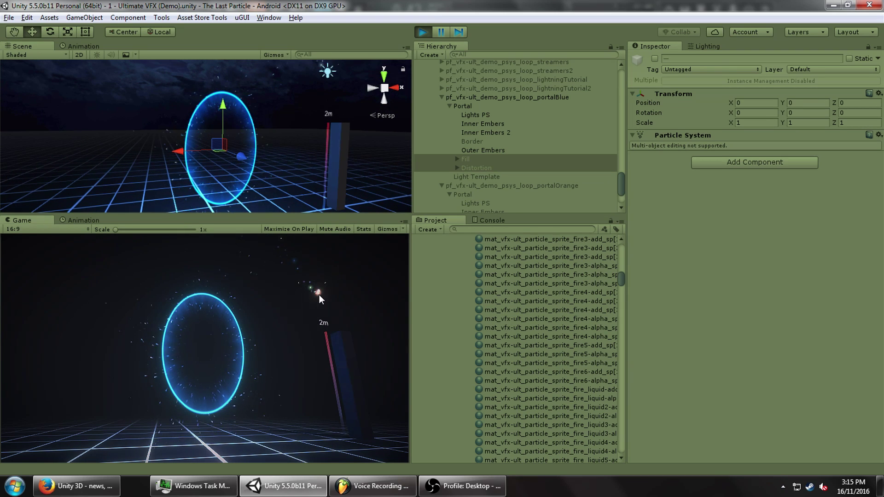
scroll(345, 305, "down", 1)
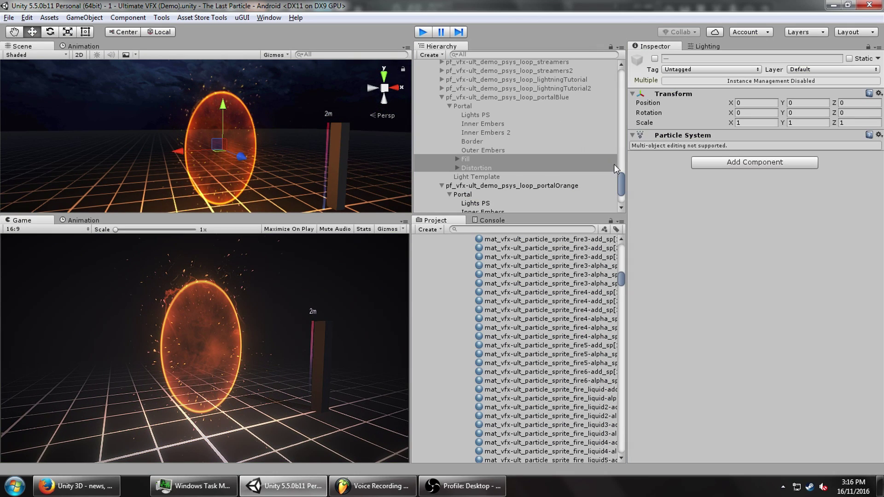
- Stop the running scene, collapse the portal objects in the hierarchy and deactivate the Particle Systems parent object
key("ctrl+p")
left_click(442, 97)
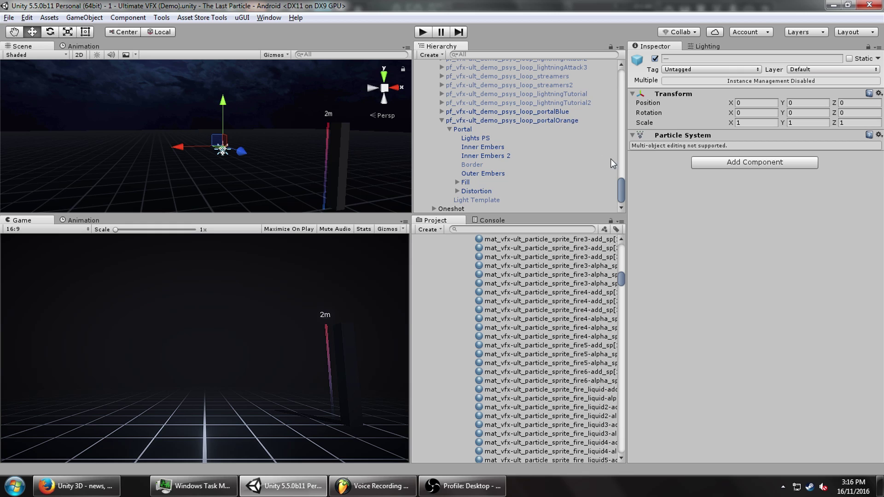
left_click_drag(621, 190, 621, 65)
left_click(427, 82)
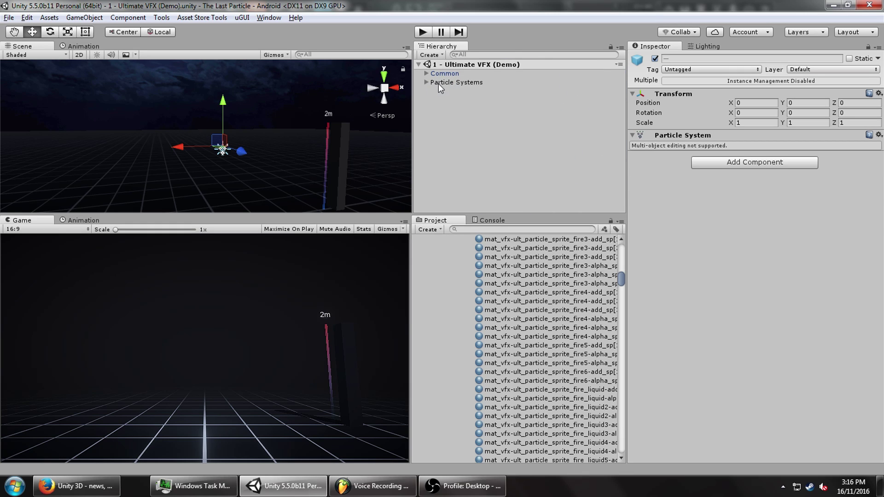
left_click(472, 83)
left_click(654, 59)
- Create a new Particle System object in the scene and expand its Renderer module
left_click(443, 56)
left_click(654, 58)
left_click(439, 56)
left_click(474, 165)
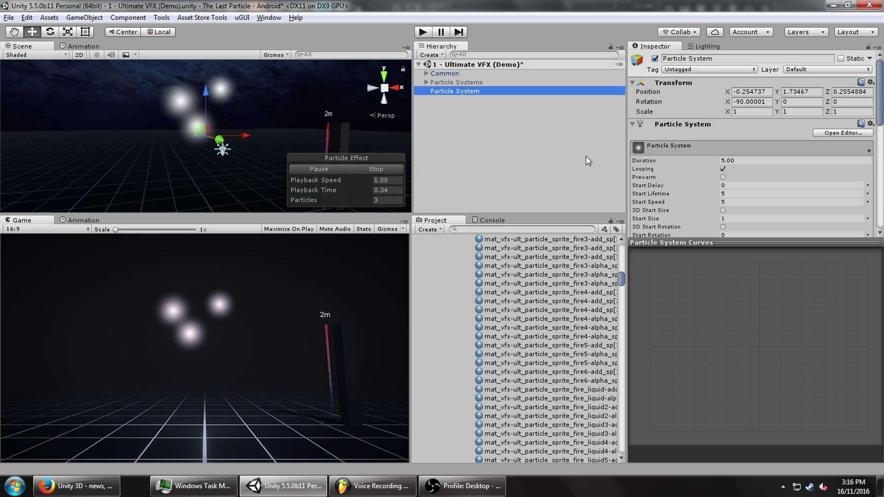
scroll(707, 186, "down", 5)
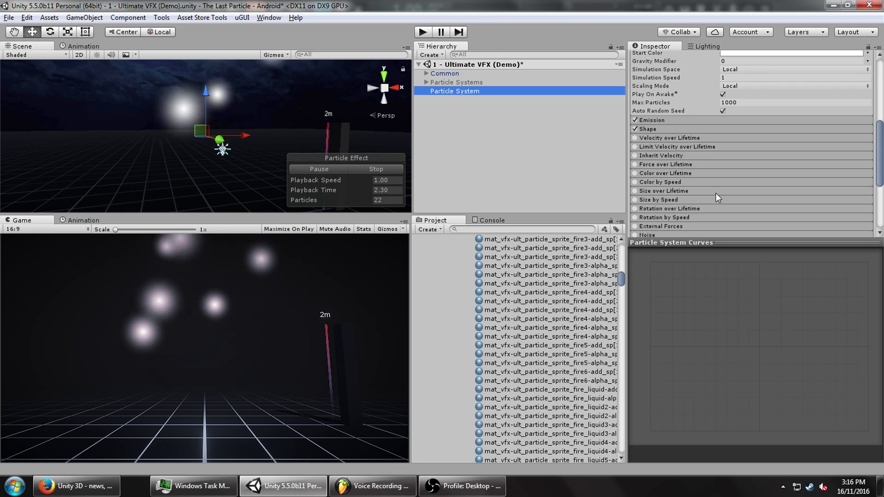
scroll(716, 192, "down", 5)
left_click(695, 198)
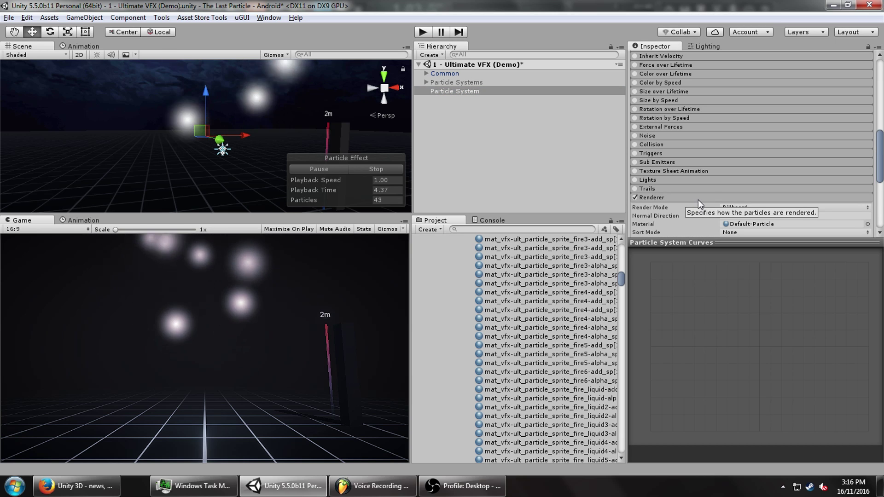
- Expand the Emission module of the new particle system and set Rate over Time to 2
scroll(697, 198, "up", 3)
scroll(698, 192, "up", 6)
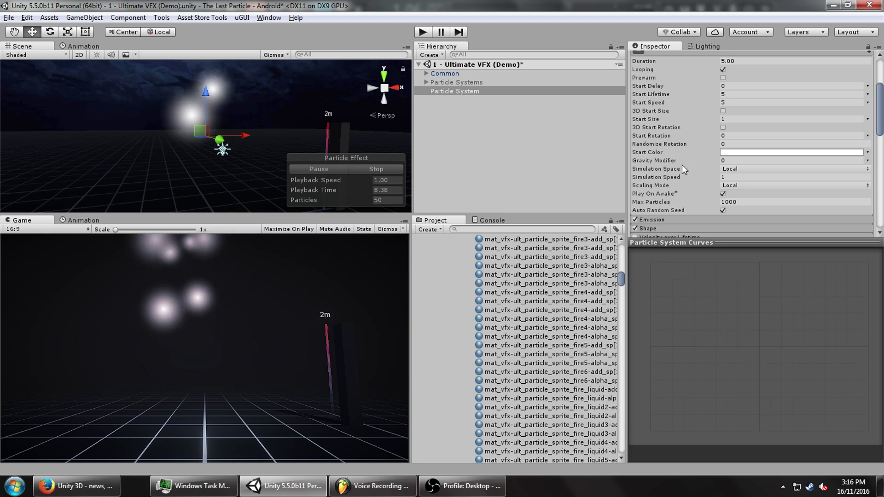
scroll(739, 188, "up", 1)
scroll(707, 165, "down", 4)
left_click(704, 155)
left_click(737, 163)
type("2")
scroll(737, 164, "up", 6)
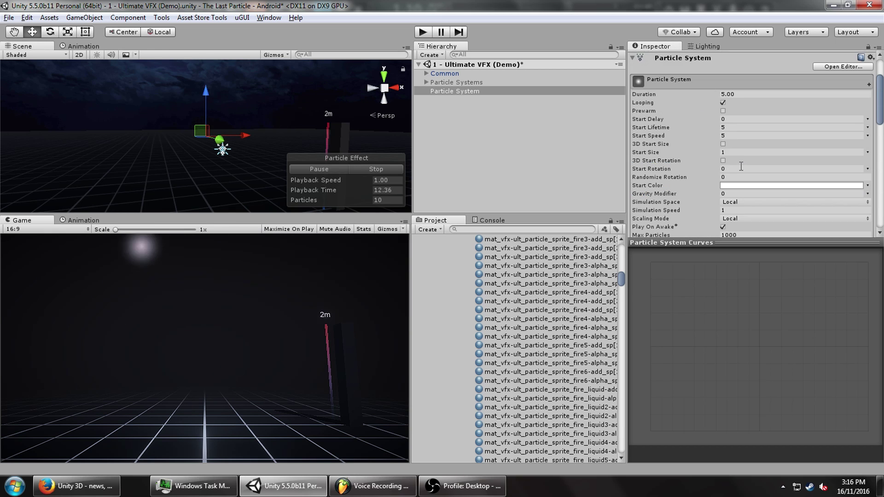
- Set the particle system's Start Speed to 0 and Start Lifetime to 2
left_click(731, 135)
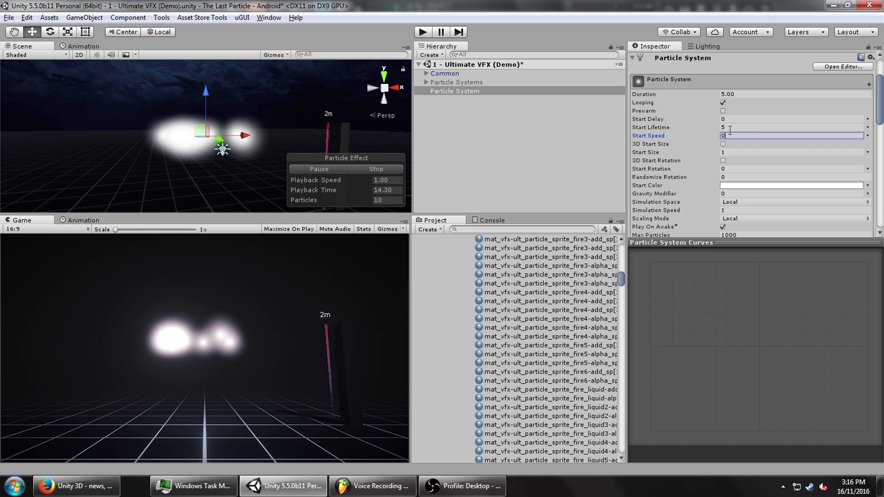
type("0")
left_click(729, 128)
type("2")
- Review the emission shape settings and disable the particle system's Shape module
scroll(714, 165, "down", 6)
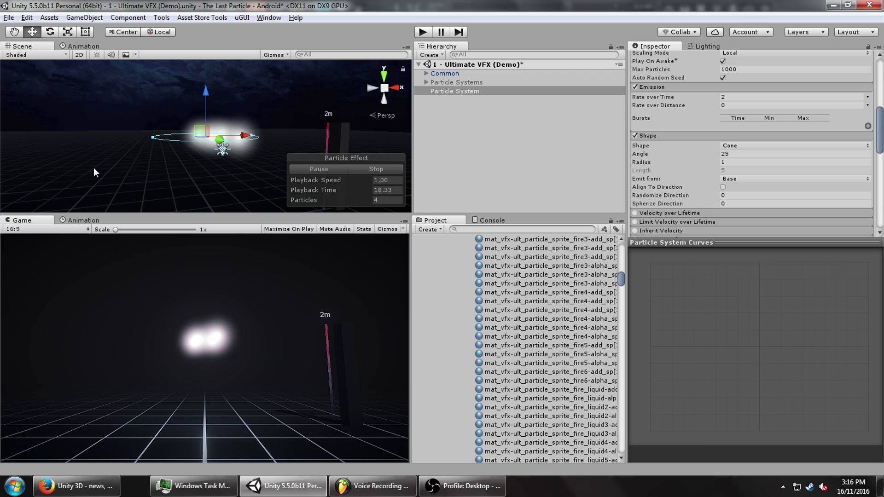
left_click_drag(251, 109, 364, 147, "alt")
left_click(748, 154)
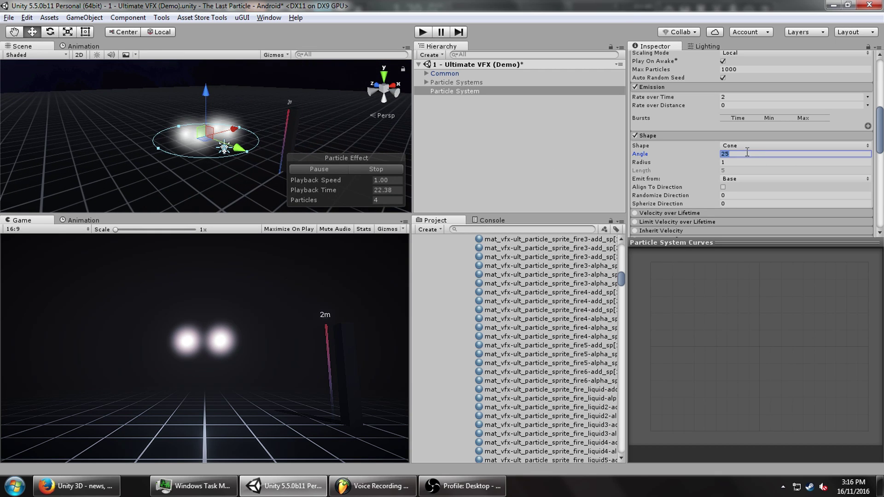
left_click(743, 146)
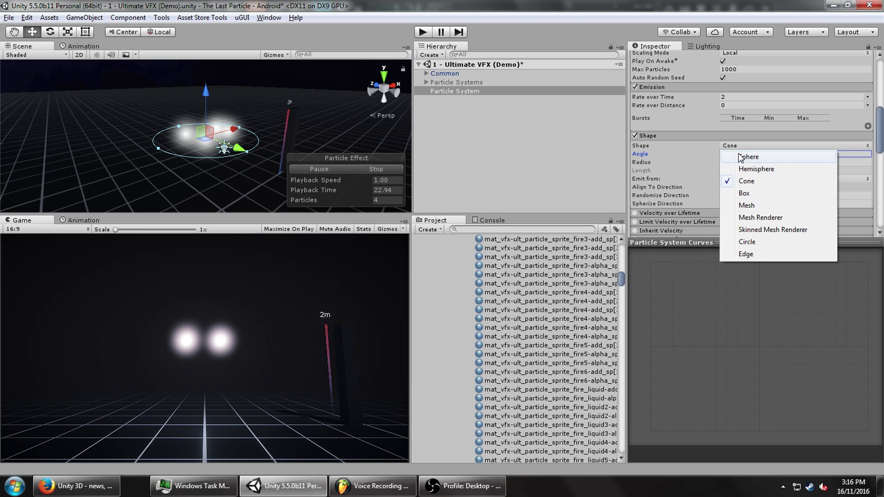
left_click(636, 137)
left_click(636, 136)
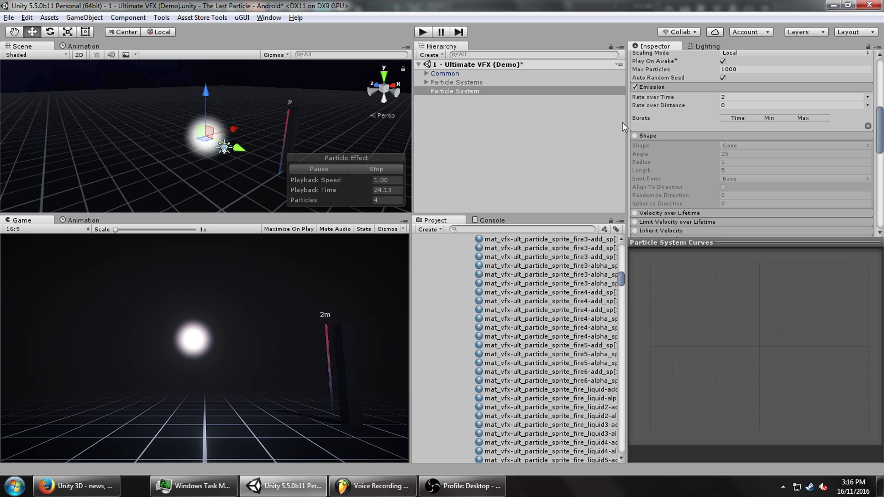
- Reset the particle system's Transform and set its Y position to 1.5
scroll(798, 153, "up", 10)
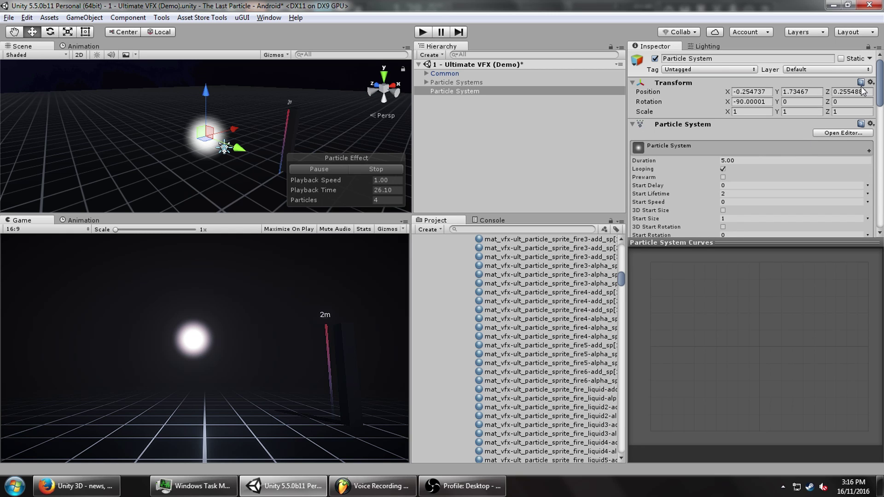
left_click(871, 82)
left_click(842, 93)
type("1.5")
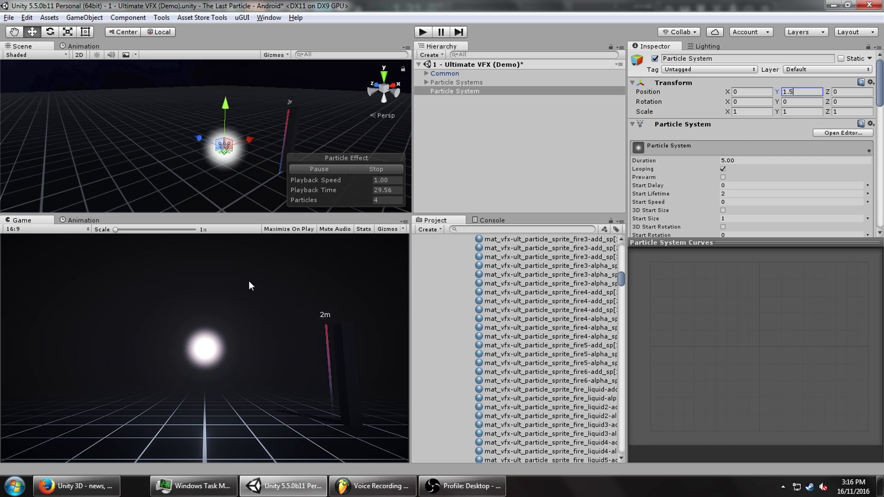
- Open the material selection for the particle system's Renderer and search for "shockwa"
scroll(776, 203, "down", 7)
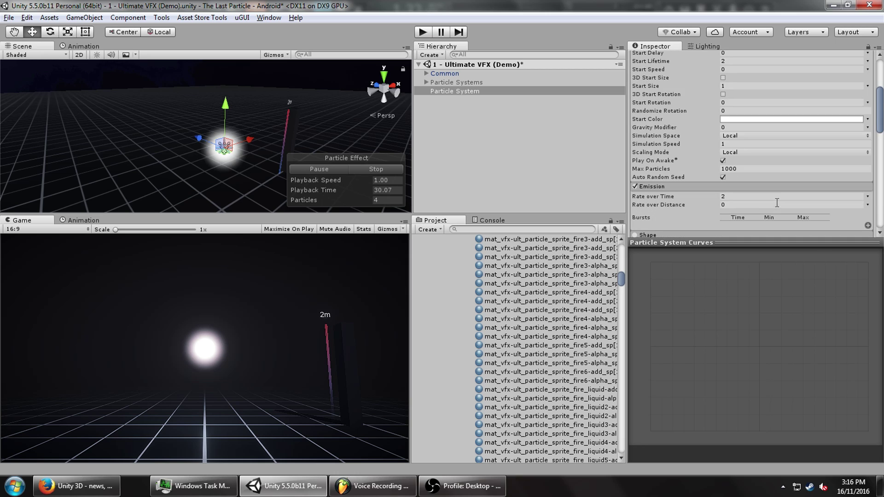
scroll(727, 171, "down", 5)
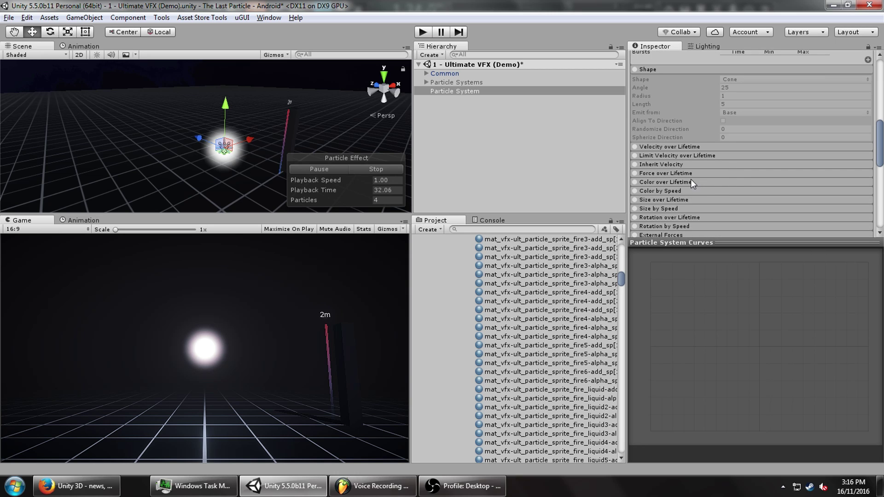
scroll(720, 168, "up", 5)
scroll(721, 168, "down", 10)
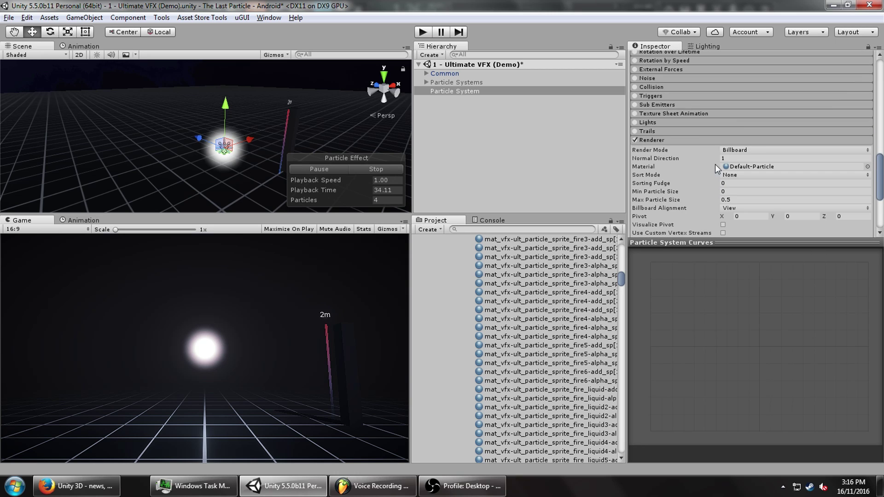
left_click(867, 167)
type("shockwa")
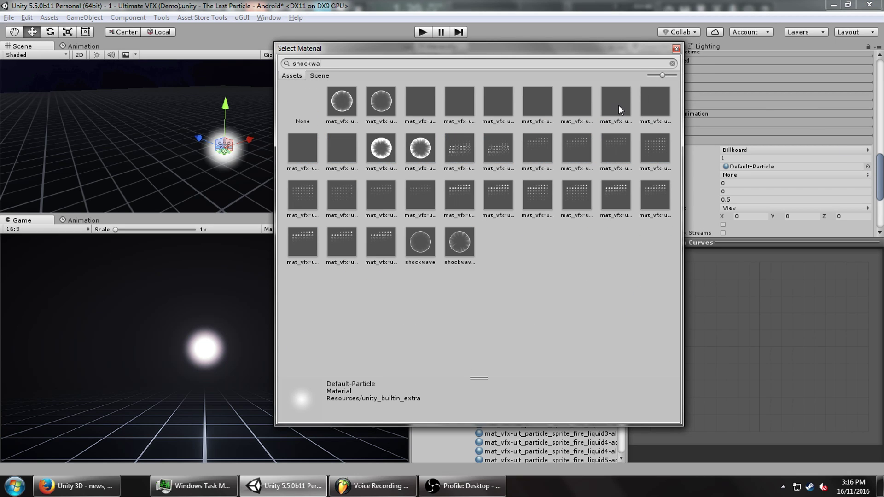
- Compare several shockwave materials on the particles and assign mat_vfx-ult_particle_sprite_shockwave2-add_sp[1.0] as the Renderer material
left_click(420, 148)
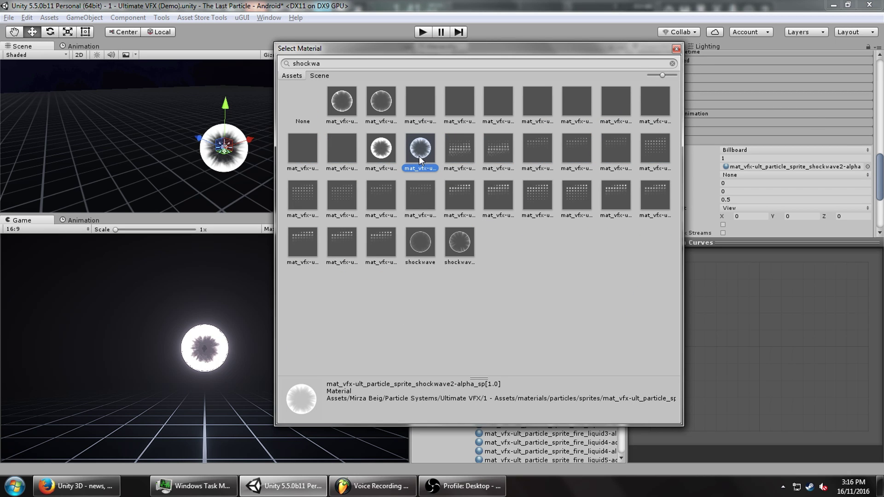
left_click(452, 245)
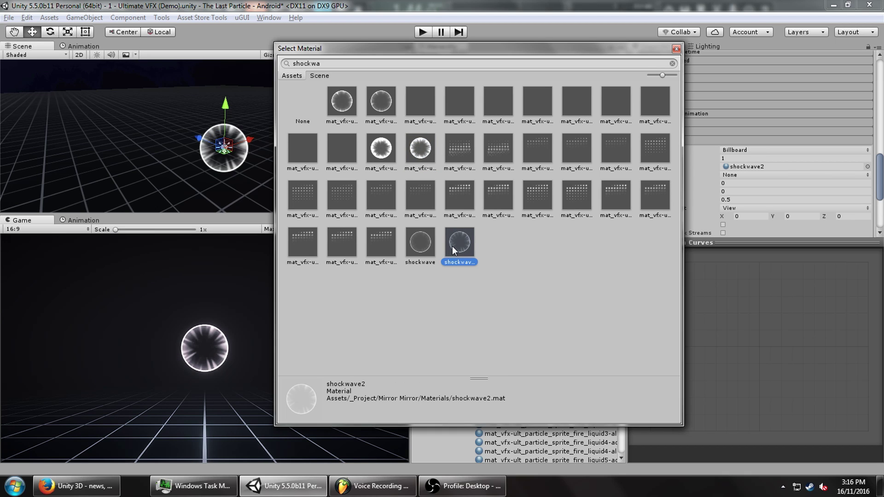
left_click(408, 234)
left_click(407, 150)
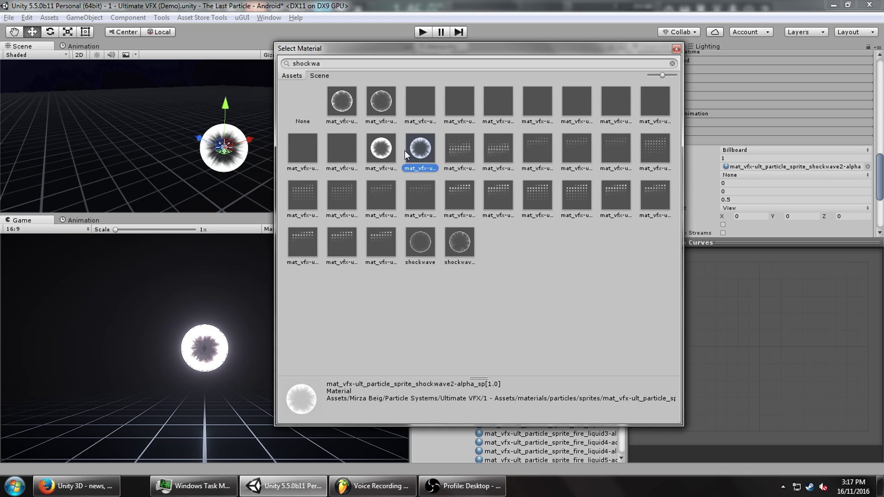
left_click(383, 153)
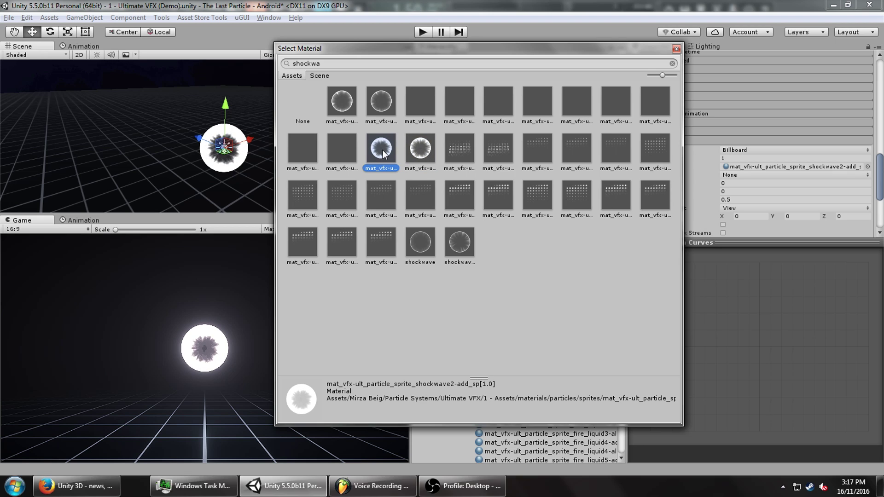
double_click(382, 148)
- Locate the assigned material's texture, tex_vfx-ult_particle_sprite_shockwave2, and inspect the image in Windows Photo Viewer before closing it
scroll(843, 182, "down", 3)
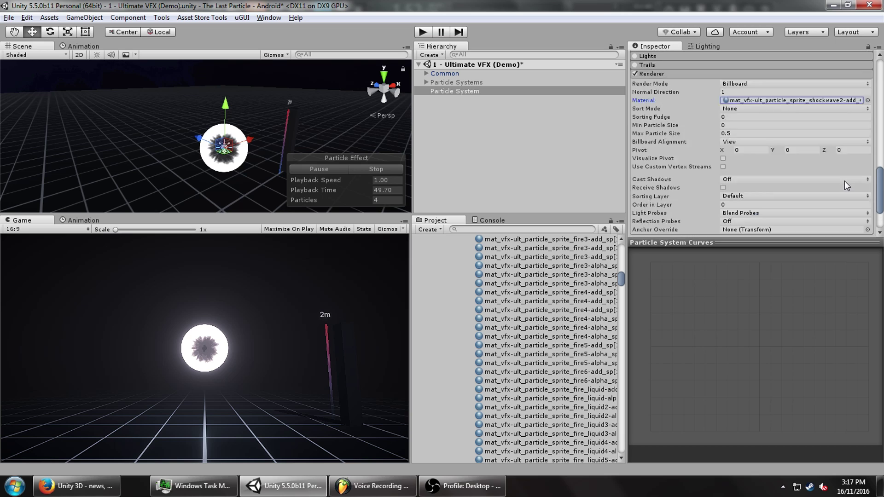
scroll(840, 188, "down", 5)
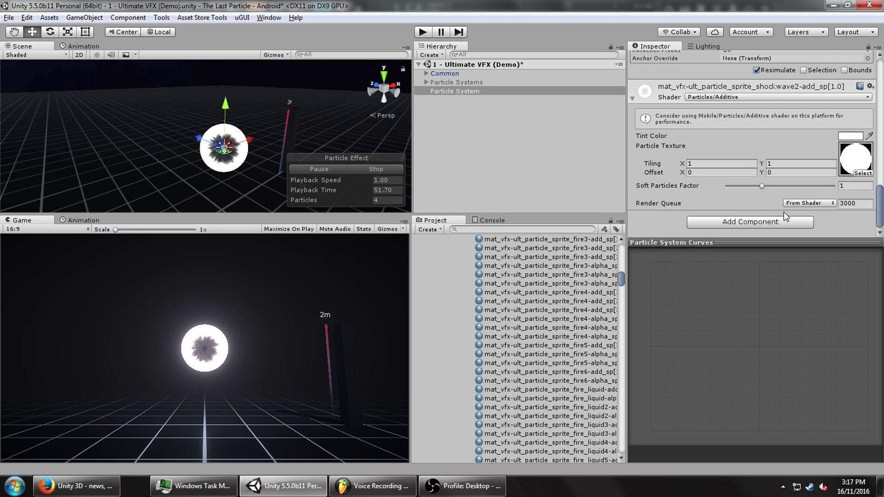
left_click(846, 164)
double_click(566, 425)
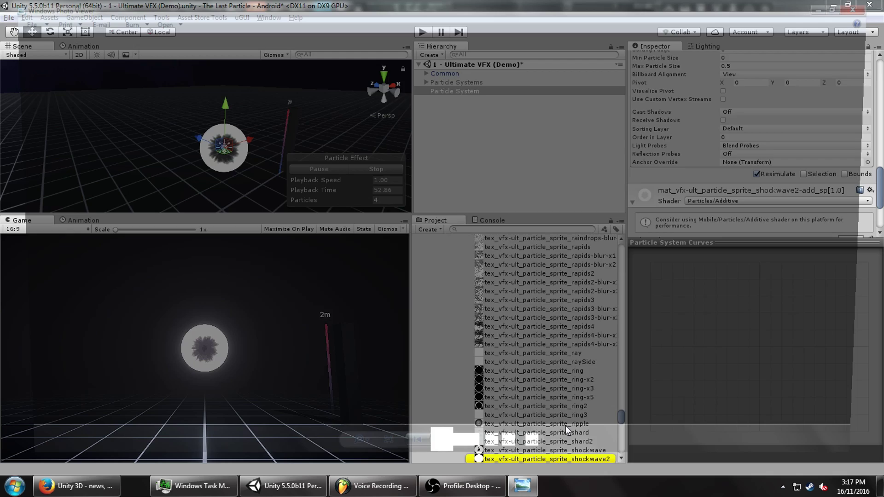
scroll(426, 167, "up", 2)
scroll(459, 133, "down", 2)
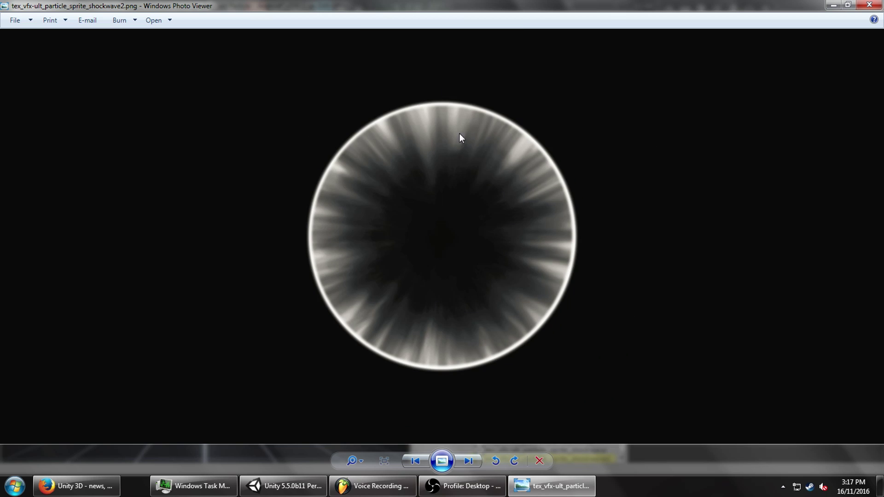
left_click(869, 5)
- Increase the particle system's Y scale to stretch it vertically
scroll(723, 156, "up", 15)
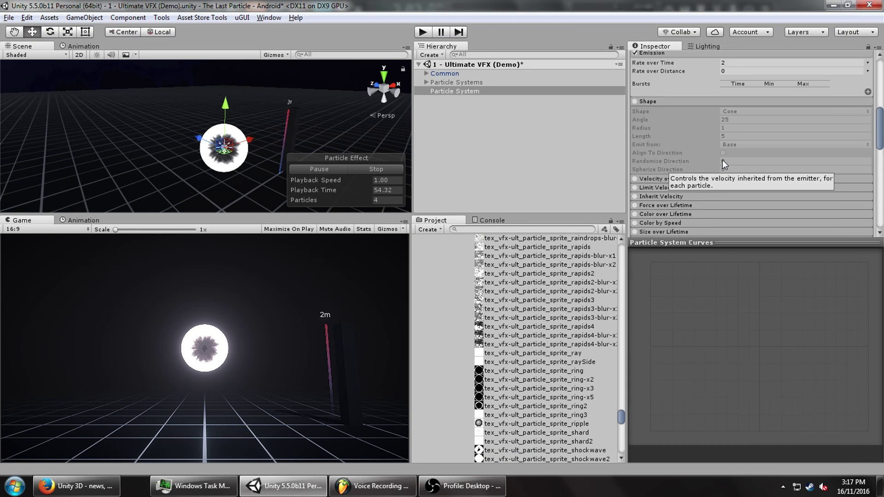
scroll(724, 162, "up", 10)
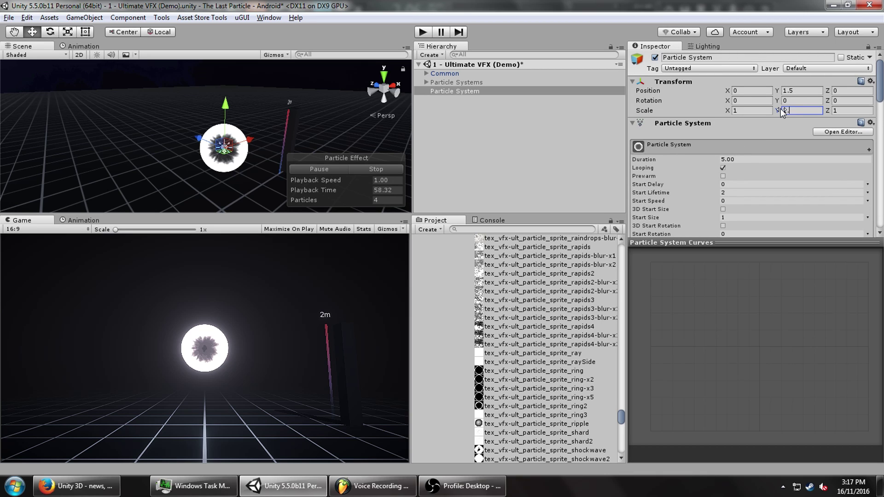
left_click_drag(257, 139, 293, 122, "alt")
- Change the particle Renderer's Render Mode to Mesh and assign the Quad mesh
left_click_drag(879, 81, 880, 180)
scroll(759, 140, "up", 4)
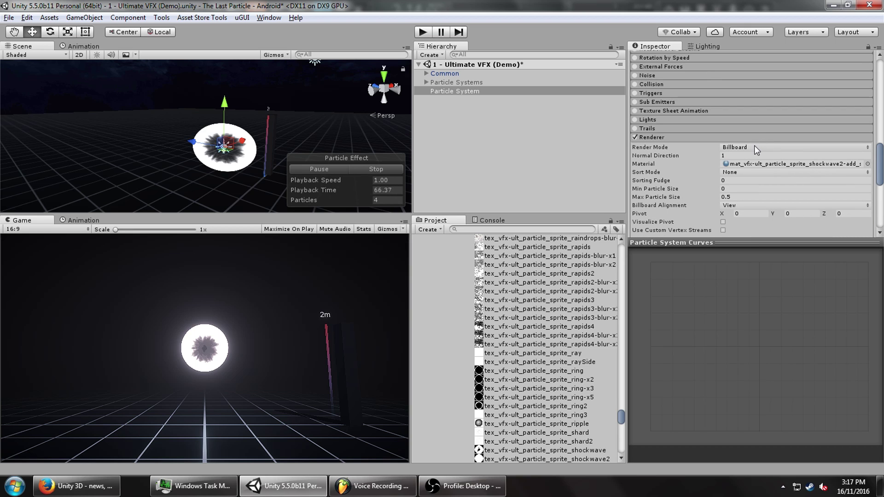
left_click_drag(272, 133, 357, 114, "alt")
left_click(772, 147)
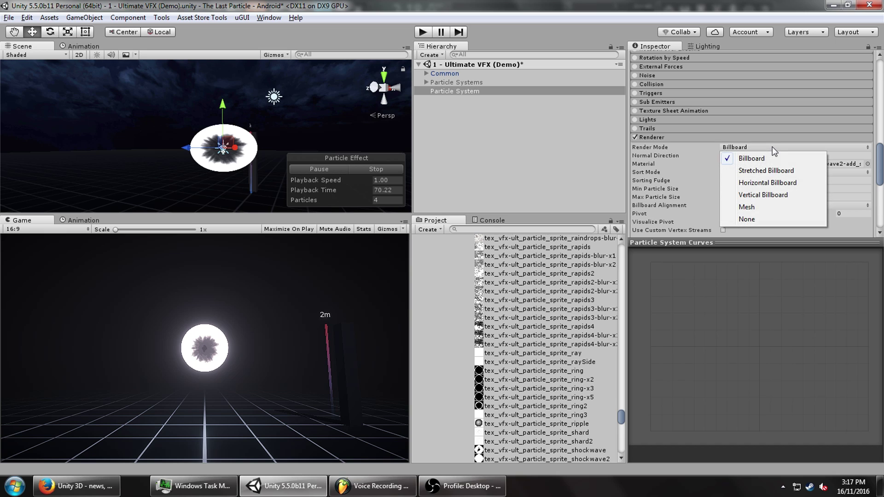
left_click(754, 206)
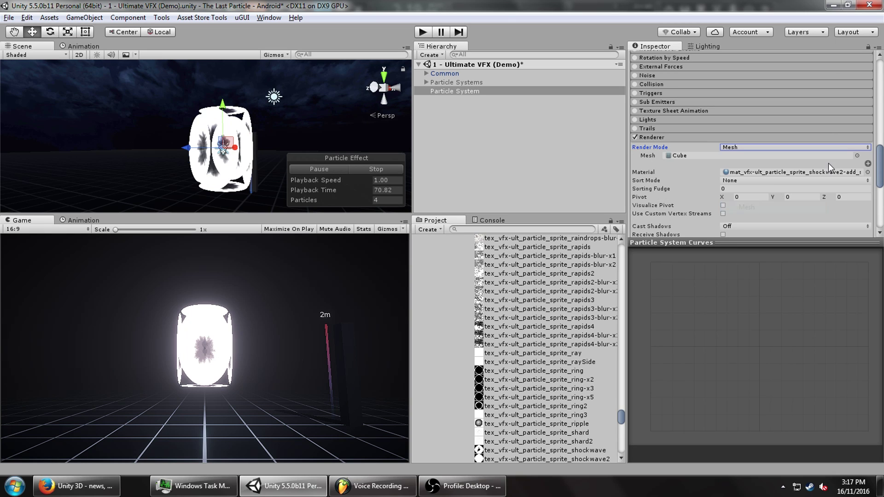
left_click(857, 156)
double_click(306, 262)
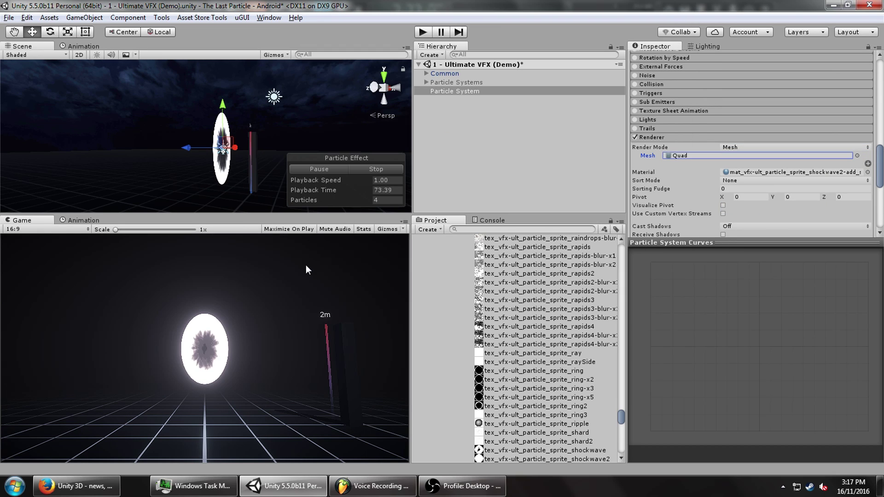
- Lower the alpha of the particles' Start Color to 32
left_click_drag(360, 139, 194, 140, "alt")
scroll(295, 123, "up", 3)
scroll(822, 157, "up", 9)
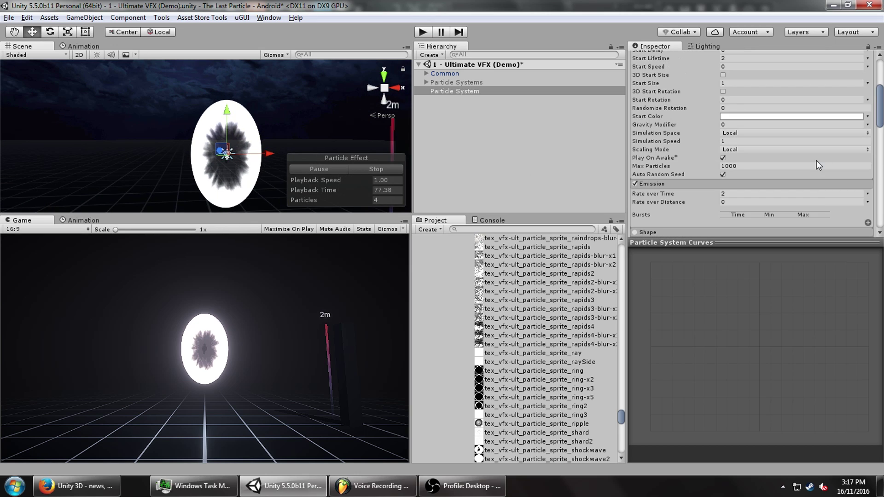
left_click(768, 117)
left_click_drag(573, 401, 515, 400)
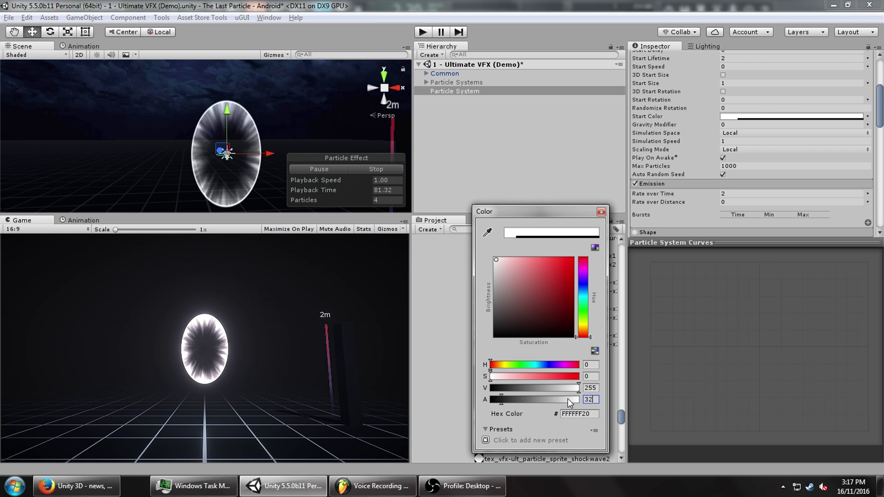
- Change the Start Color from white to a saturated blue
left_click(748, 117)
left_click(747, 116)
left_click(571, 260)
left_click_drag(583, 260, 585, 292)
left_click(718, 159)
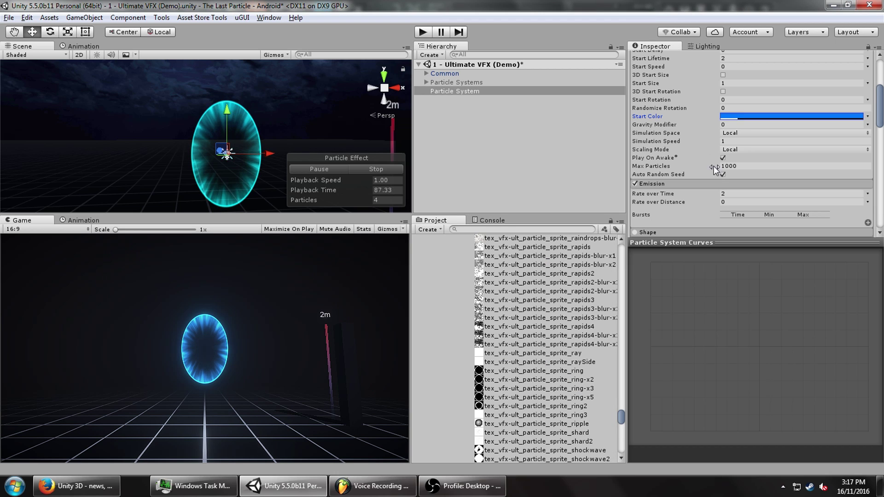
- Set the particles' Start Size to 1.5 after trying a size of 2
left_click(737, 83)
type("2")
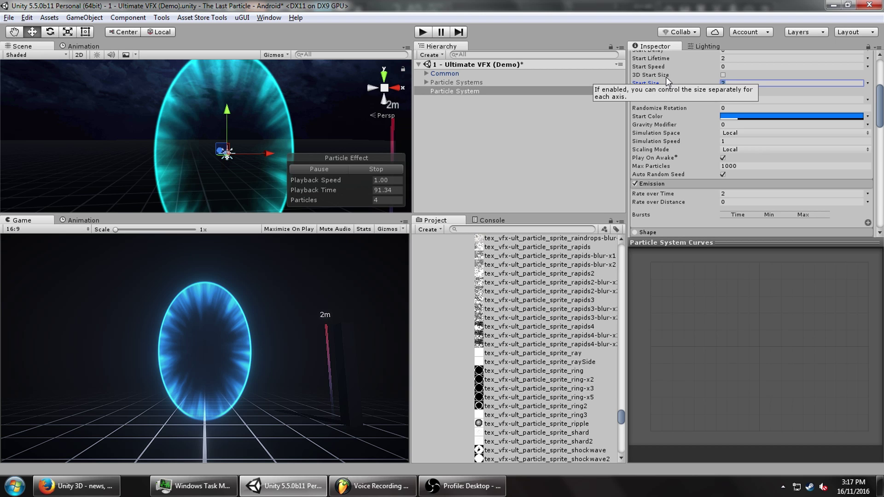
type("1.5")
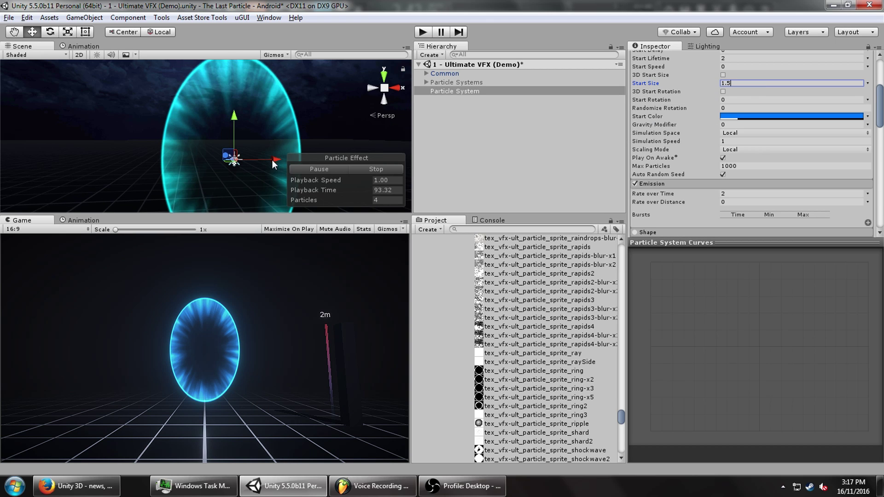
- Darken the blue Start Color to 004FAB by lowering its brightness value to 171
left_click(732, 116)
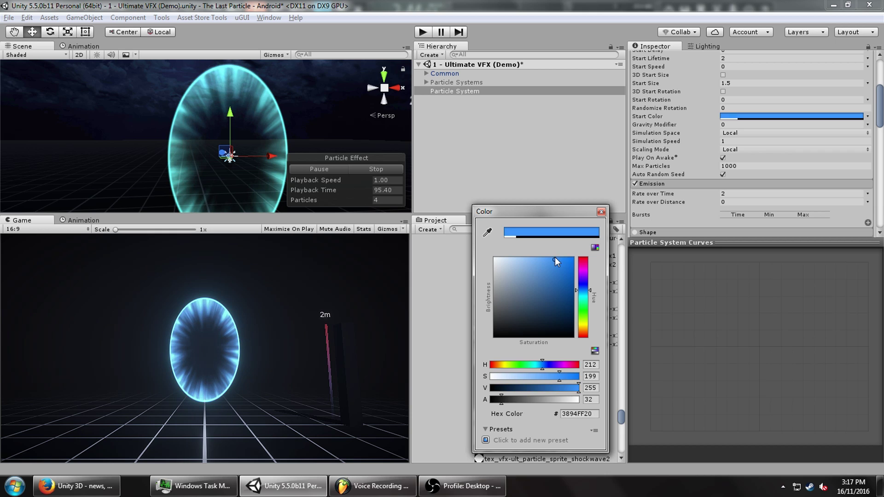
left_click_drag(579, 389, 547, 390)
left_click(601, 211)
- Enable Color over Lifetime and set the alpha at both ends of its gradient to 0
scroll(688, 201, "down", 6)
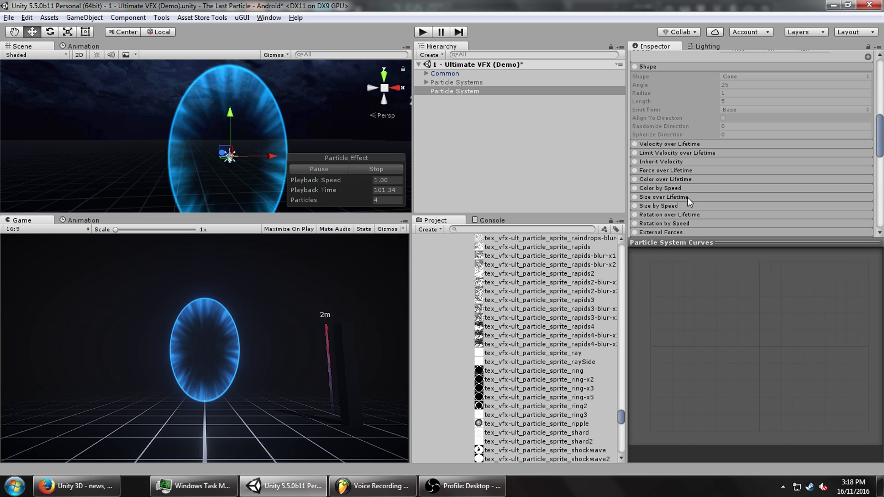
left_click(635, 179)
left_click(731, 190)
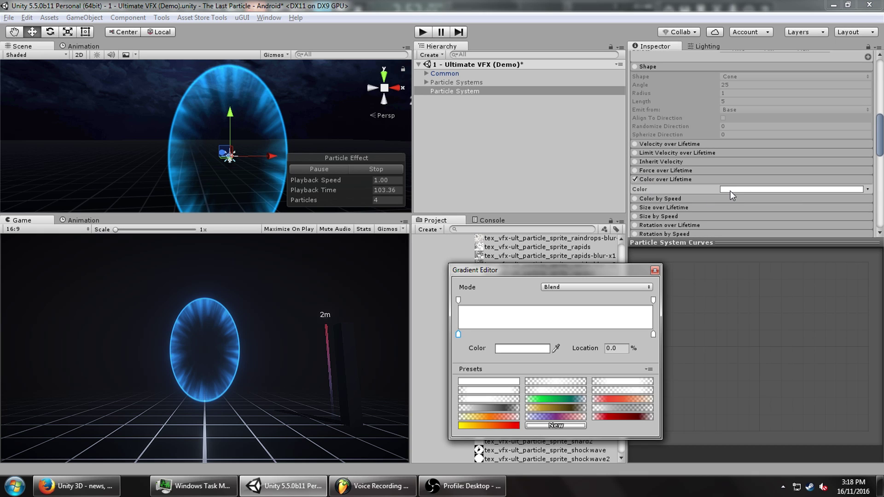
left_click(459, 301)
left_click_drag(534, 349, 483, 349)
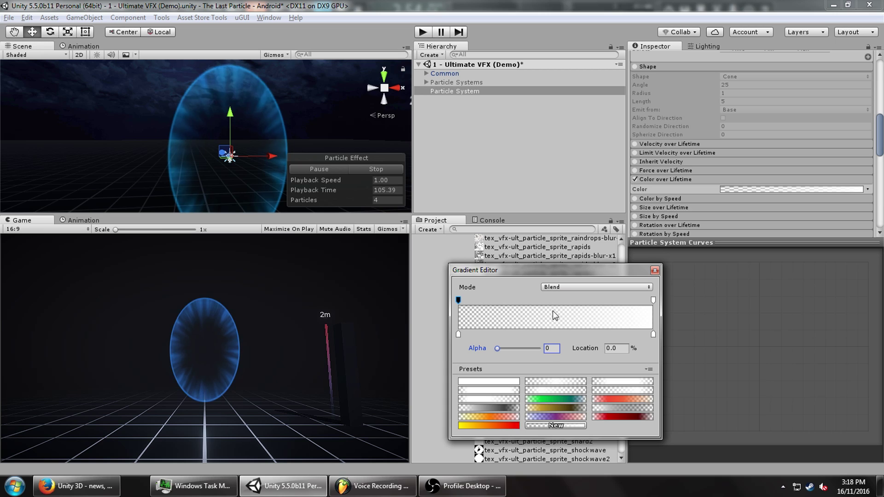
left_click(653, 300)
left_click_drag(540, 348, 422, 354)
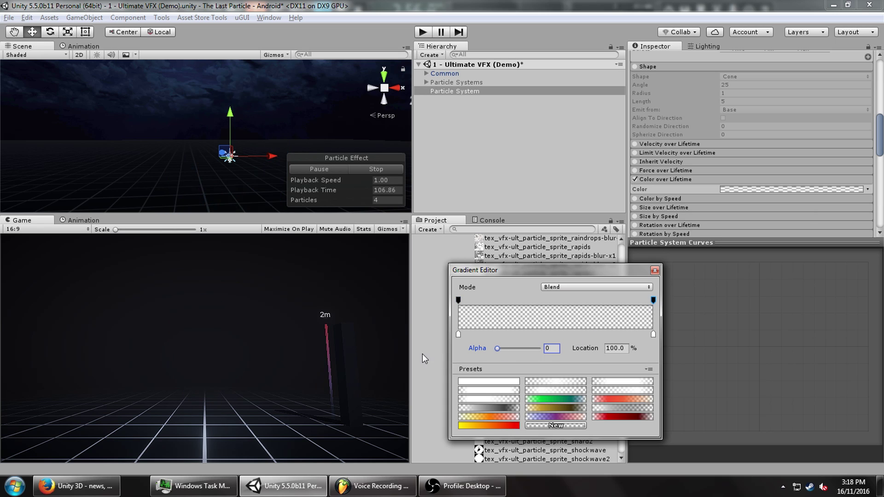
- Add a full-alpha key at 50% of the Color over Lifetime gradient so particles fade in and out
left_click(552, 300)
left_click(617, 348)
type("50")
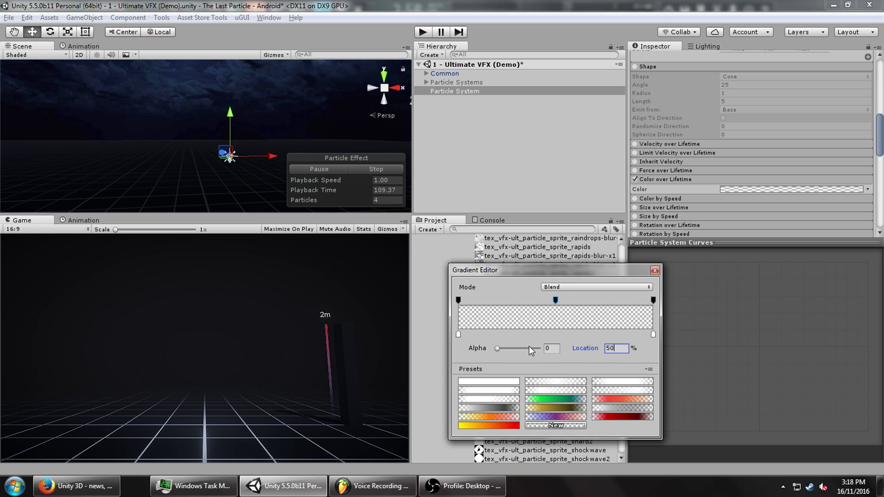
left_click_drag(503, 350, 588, 347)
left_click(655, 271)
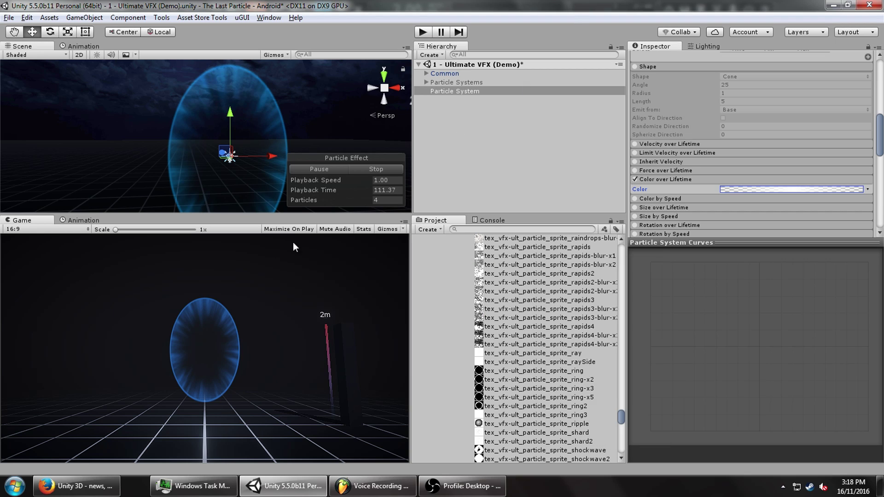
- Change the Start Rotation mode to a random value between two constants, keeping 3D Start Rotation off
scroll(748, 170, "up", 8)
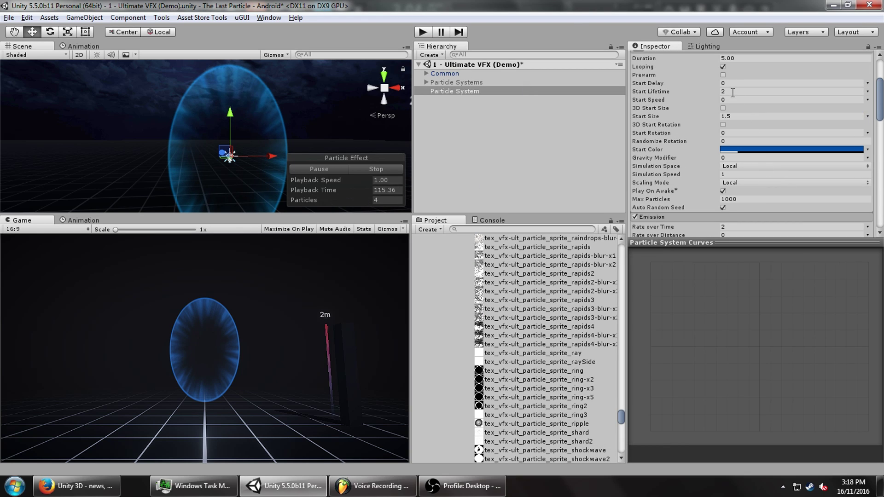
scroll(749, 158, "down", 3)
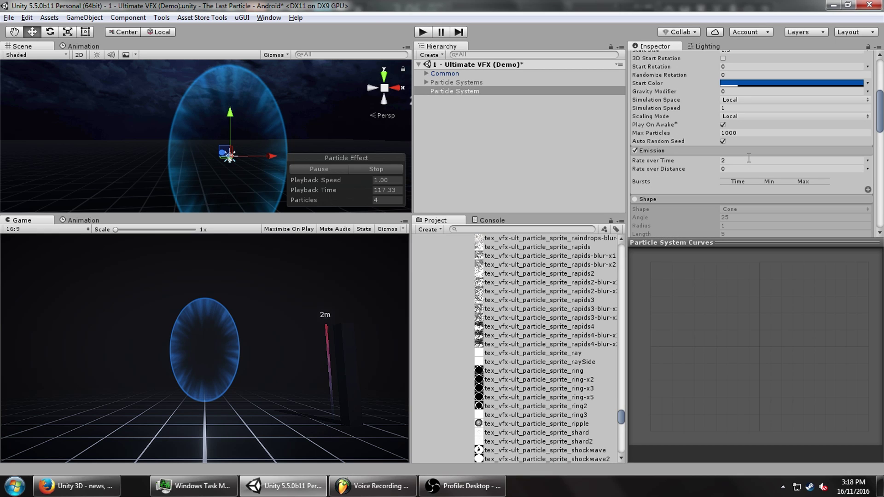
scroll(732, 177, "up", 3)
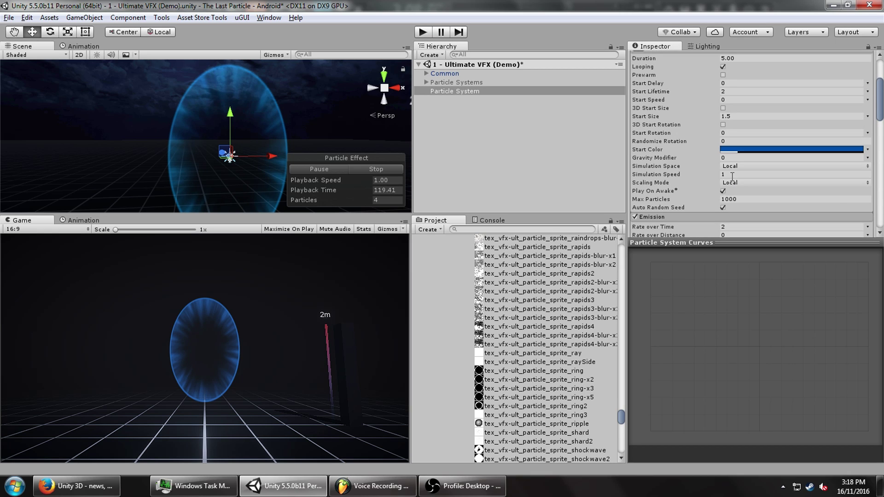
left_click(734, 131)
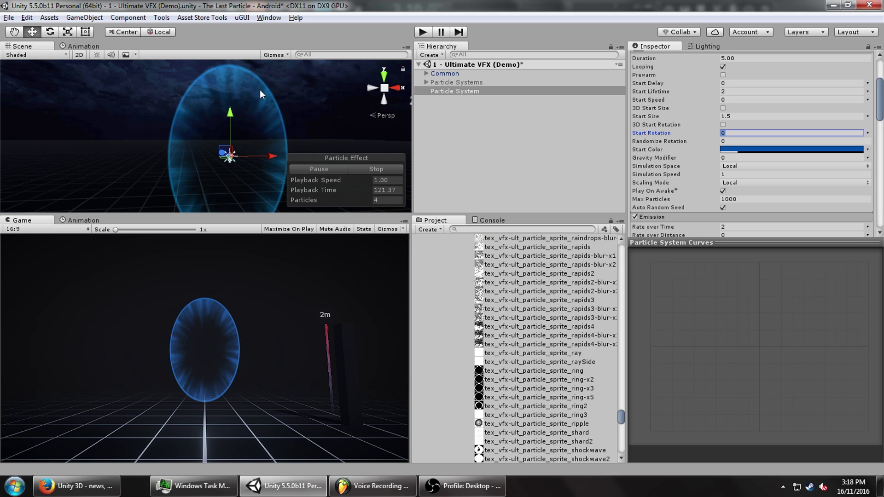
scroll(260, 89, "up", 3)
middle_click_drag(262, 89, 155, 155)
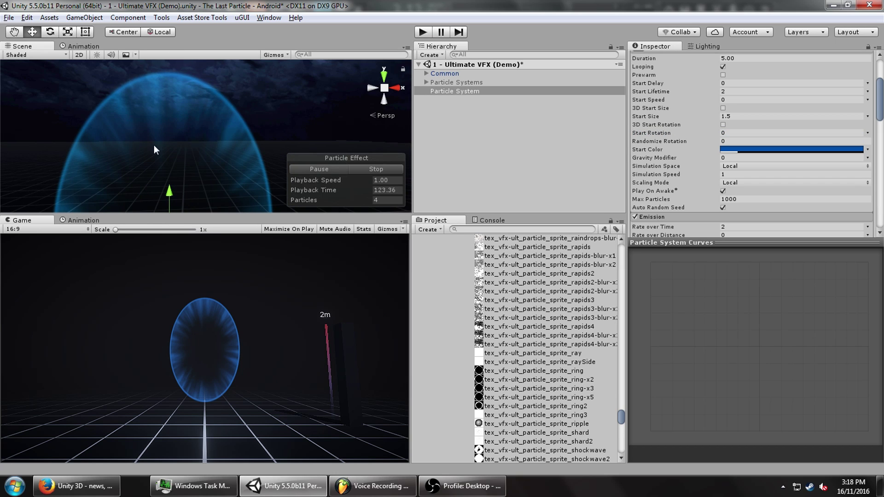
left_click(868, 133)
left_click(779, 166)
left_click(723, 125)
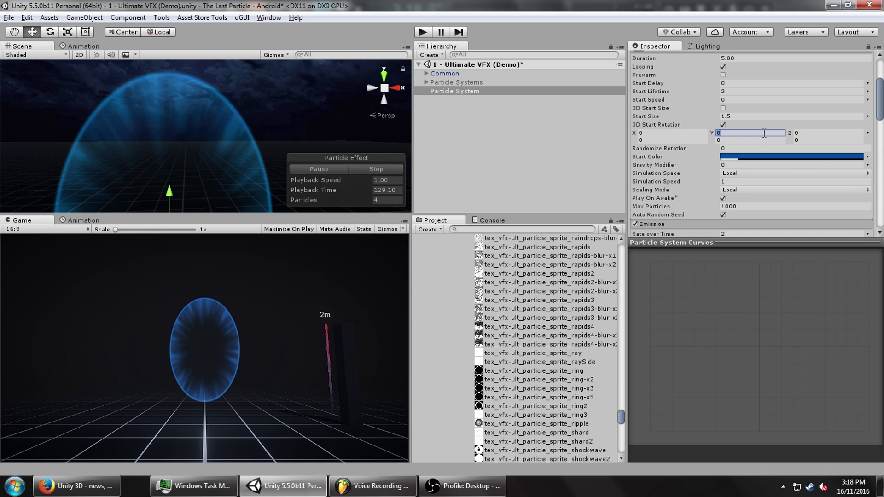
left_click(723, 125)
- Set the random Start Rotation range from -360 to 360
left_click(734, 132)
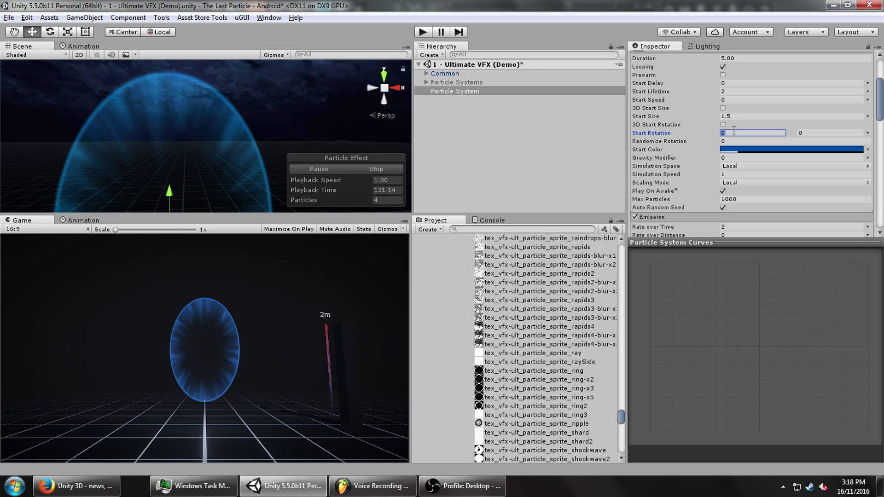
type("-360")
key("Tab")
type("360")
key("Return")
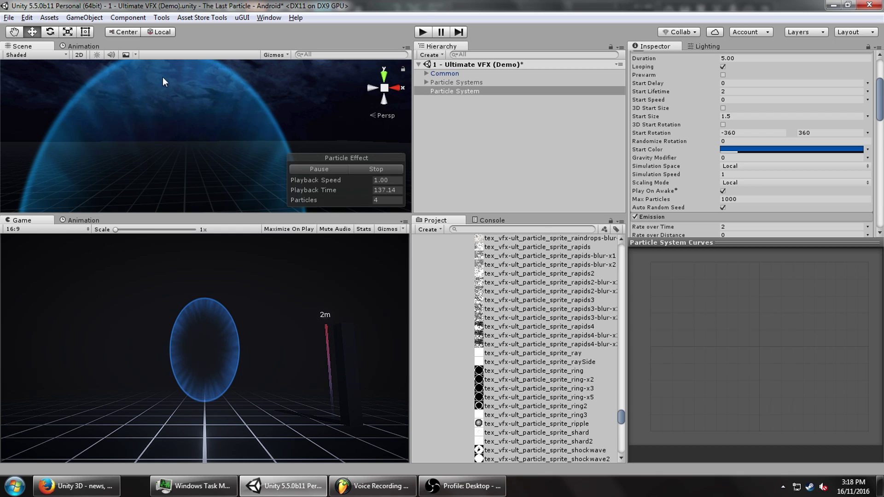
- Examine the randomly rotated particles around the portal's upper edge in the scene
right_click_drag(230, 115, 137, 103, "alt")
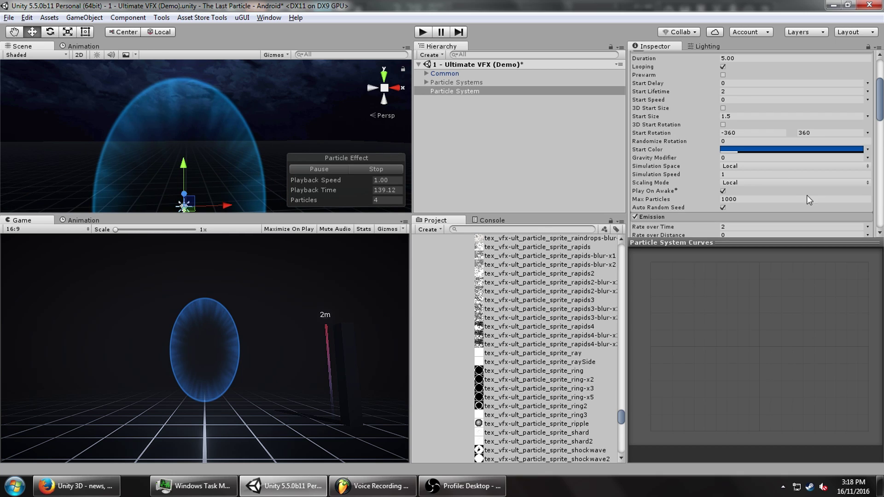
scroll(809, 199, "down", 3)
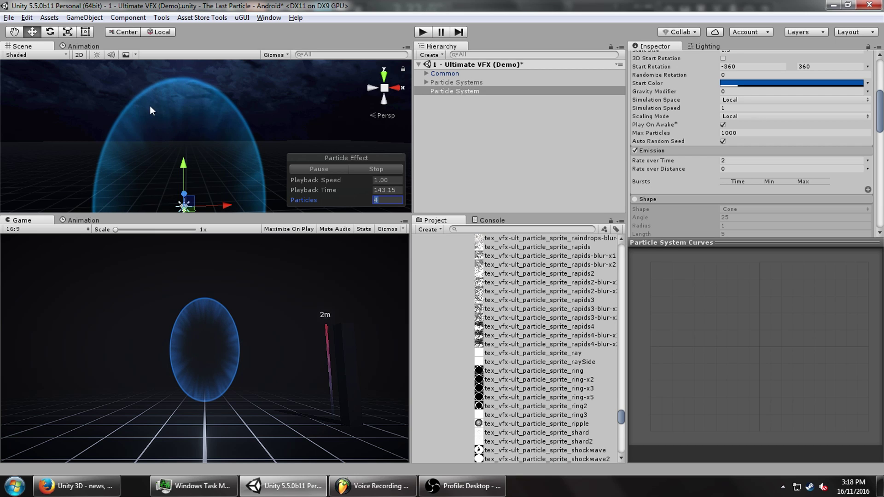
middle_click_drag(171, 109, 178, 103)
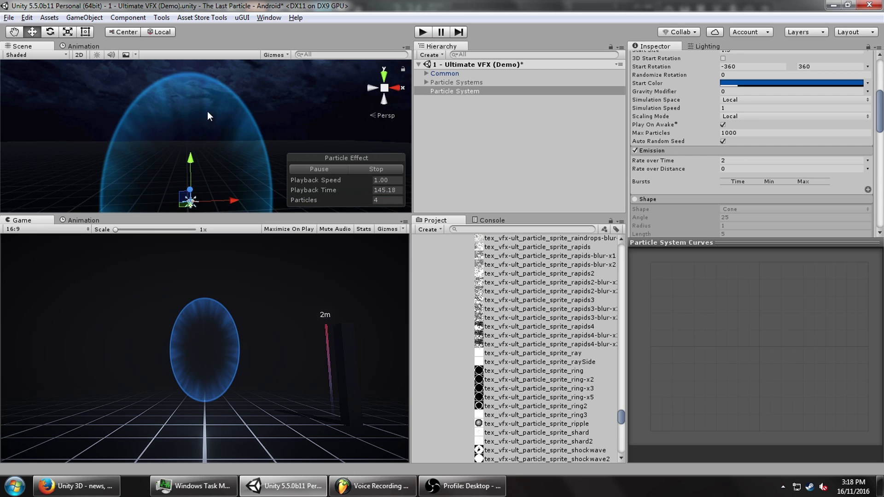
right_click_drag(105, 112, 174, 110)
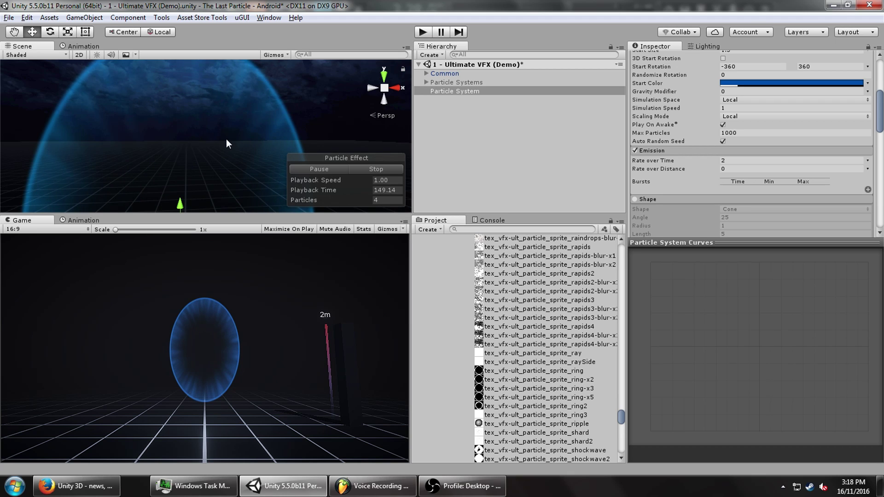
scroll(225, 144, "down", 5)
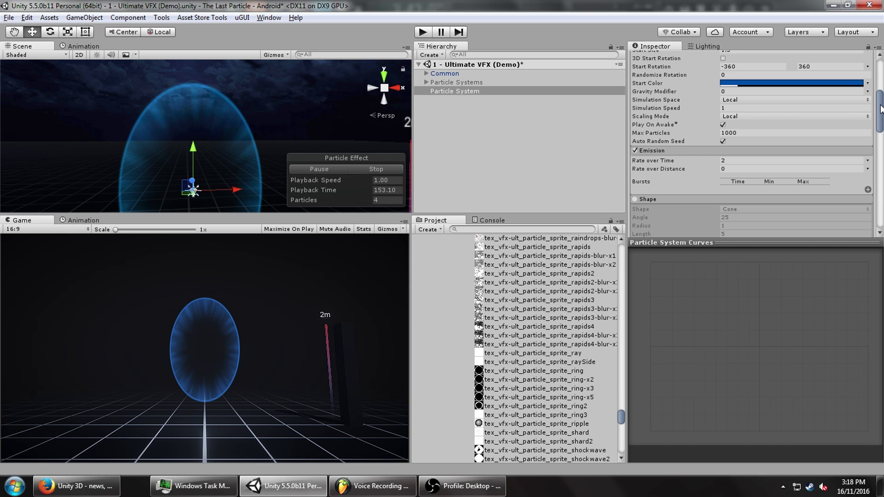
- Brighten the Start Color to 0076FF and raise its alpha slightly
mouse_move(881, 109)
left_mouse_down()
mouse_move(880, 167)
mouse_move(880, 107)
left_mouse_up()
left_click(847, 75)
scroll(855, 90, "up", 1)
left_click(762, 101)
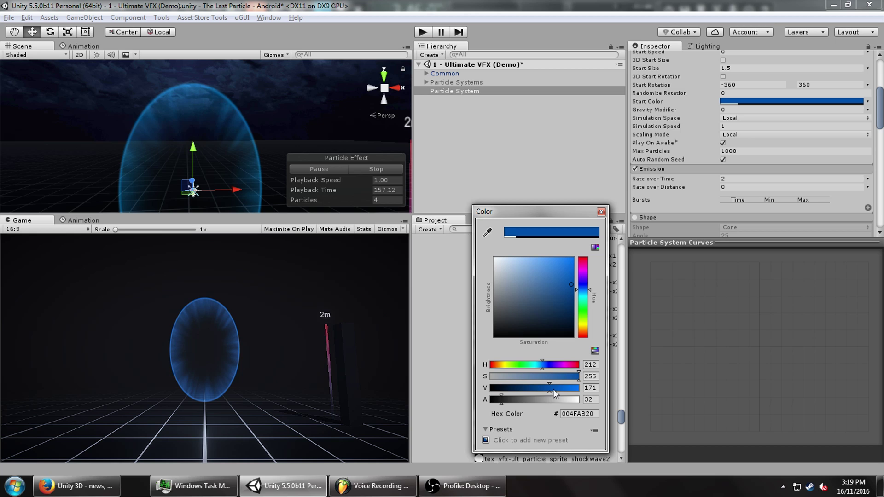
left_click_drag(570, 289, 591, 235)
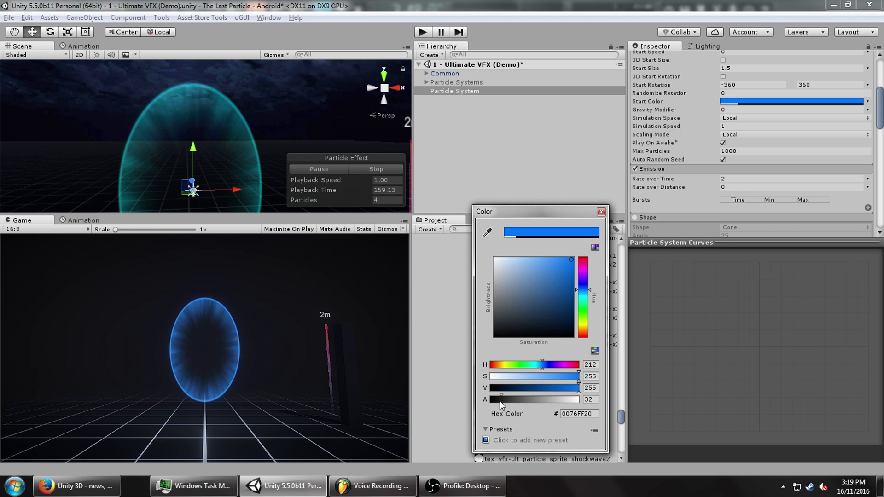
left_click_drag(499, 401, 507, 400)
- Change the portal particles' renderer material to mat_vfx-ult_particle_sprite_shockwave-add_sp[1.0]
scroll(860, 128, "down", 15)
scroll(860, 129, "up", 5)
scroll(862, 128, "up", 3)
left_click(868, 153)
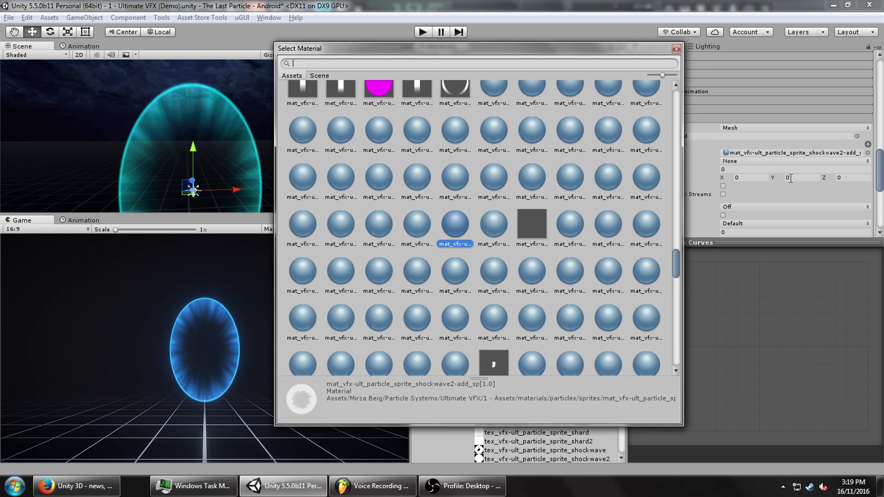
left_click(422, 184)
left_click(446, 178)
left_click(425, 186)
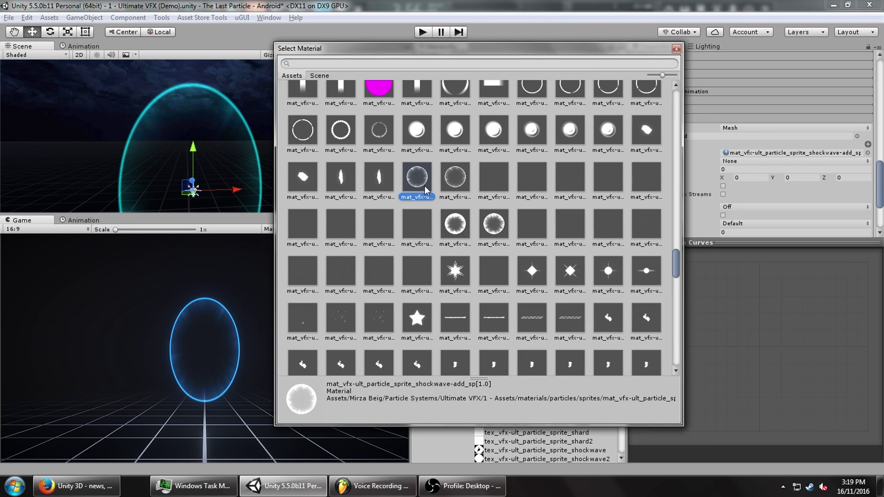
double_click(428, 187)
- Raise the alpha of the portal's blue Start Color to 56
scroll(737, 168, "up", 8)
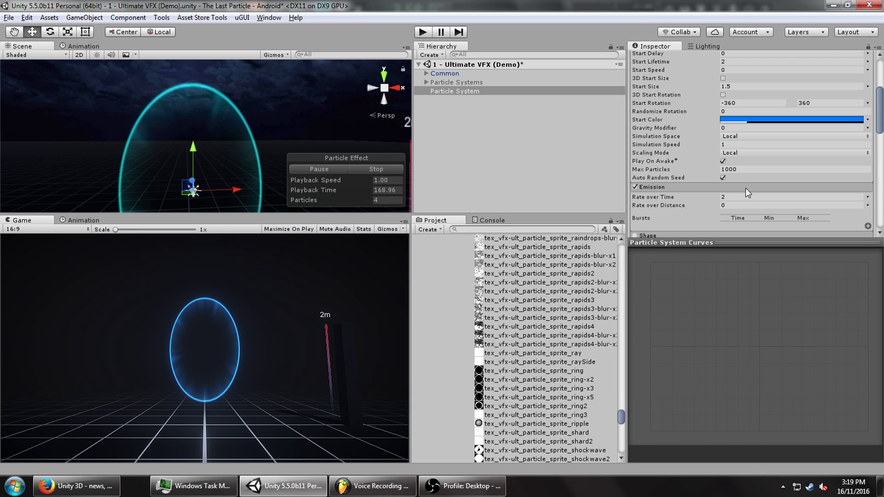
left_click(749, 120)
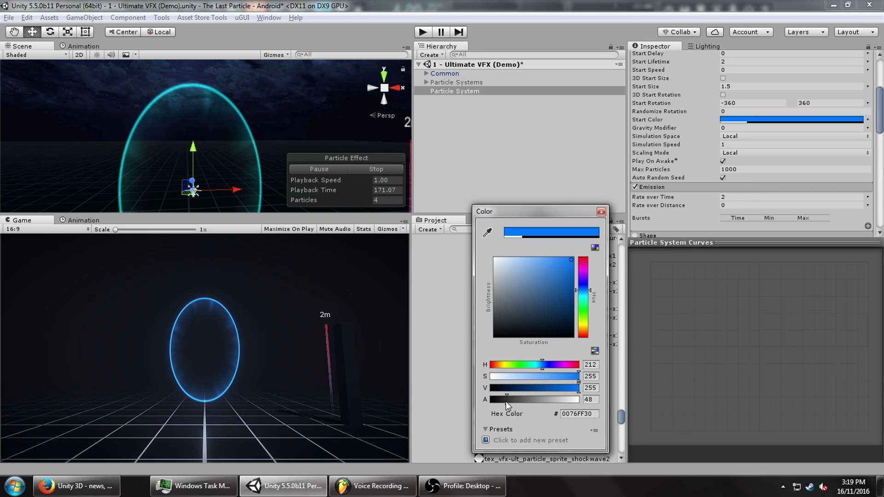
left_click_drag(506, 402, 509, 401)
left_click(539, 18)
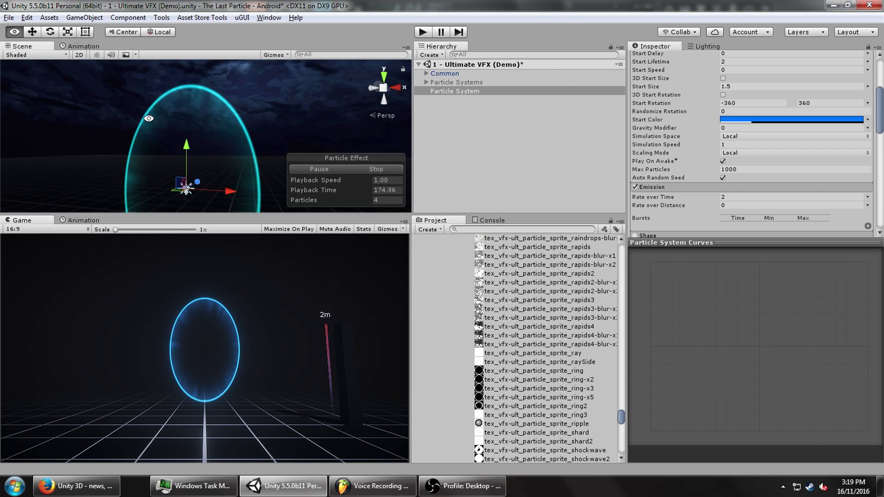
- Try an orange FF6400 Start Color on the portal particles
left_click(790, 120)
left_click_drag(581, 326, 581, 335)
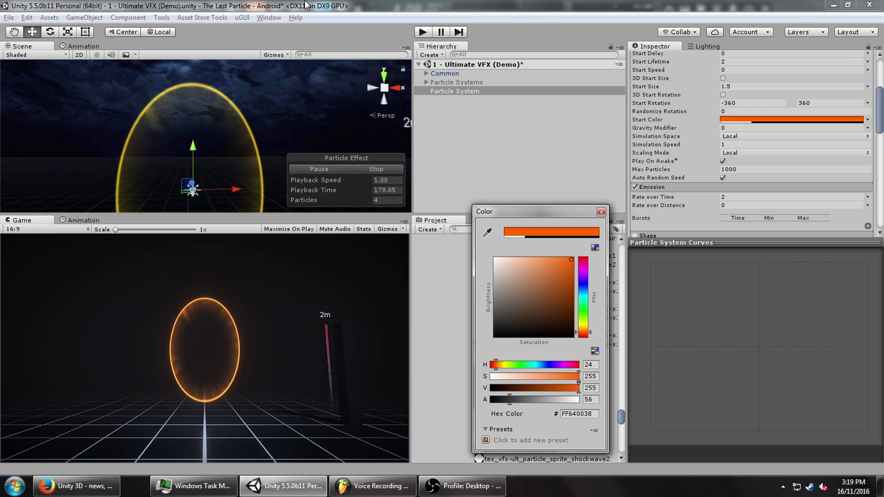
key("Escape")
- Add a child particle system under the portal's Particle System and set its emission shape to Circle
right_click(452, 91)
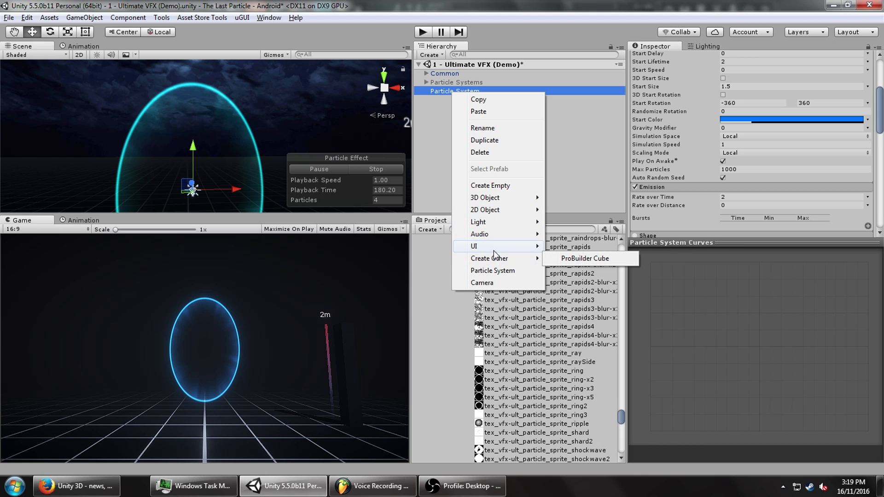
left_click(508, 270)
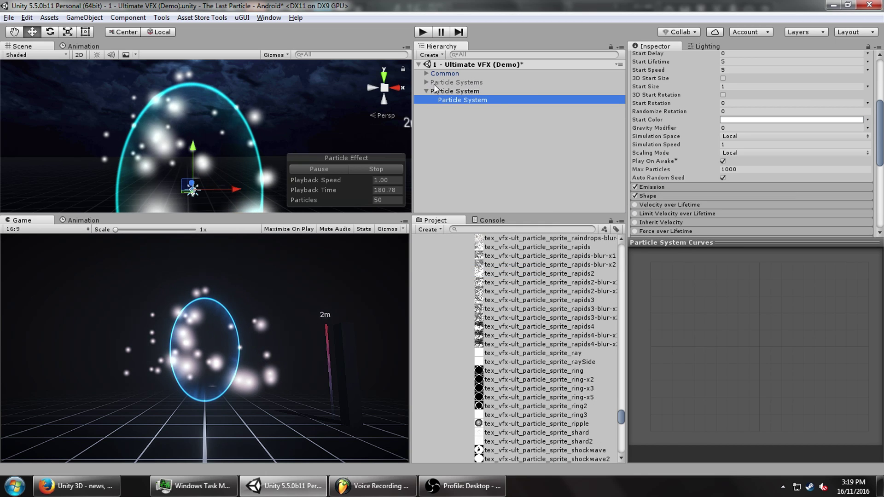
scroll(751, 162, "down", 5)
scroll(682, 152, "up", 5)
left_click(669, 130)
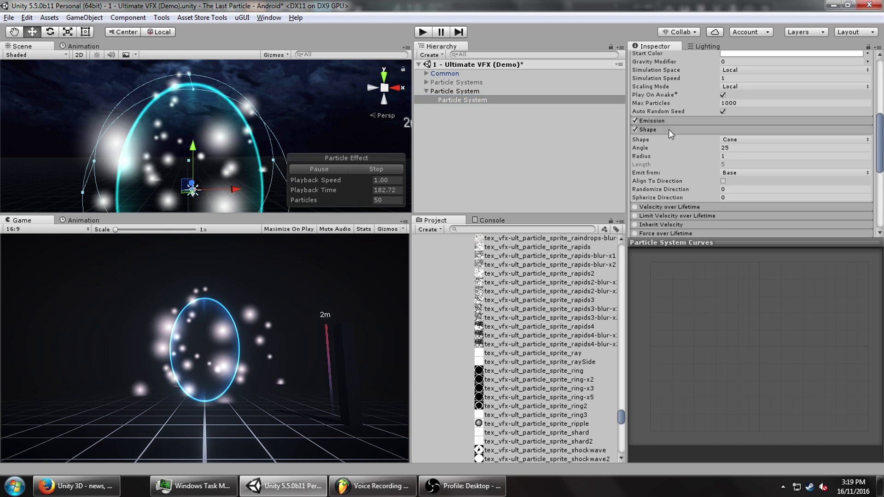
left_click(742, 139)
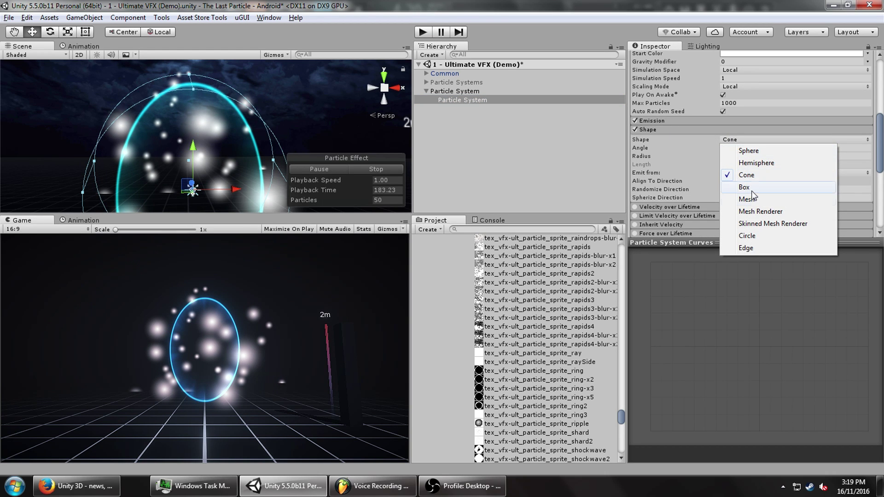
left_click(747, 236)
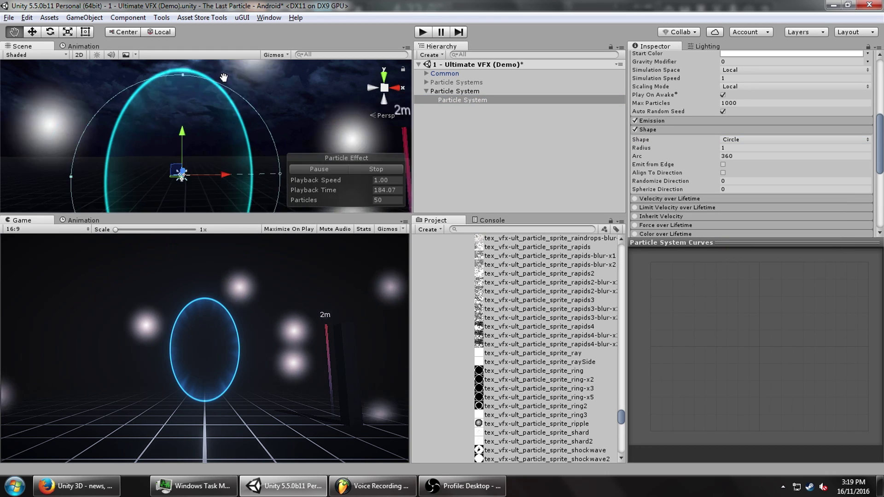
- Reduce the child system's Start Size to 0.52 and its Start Lifetime to 2
left_click_drag(234, 175, 241, 140, "alt")
scroll(691, 122, "up", 3)
left_click_drag(708, 89, 679, 88)
scroll(690, 96, "up", 5)
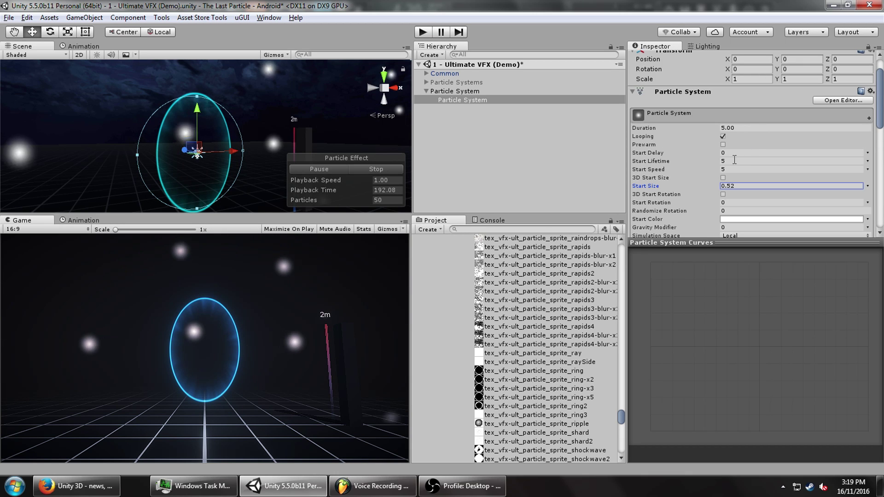
- Enable Color over Lifetime on the child system and apply a white preset gradient with fading alpha
scroll(733, 169, "down", 10)
scroll(690, 180, "down", 3)
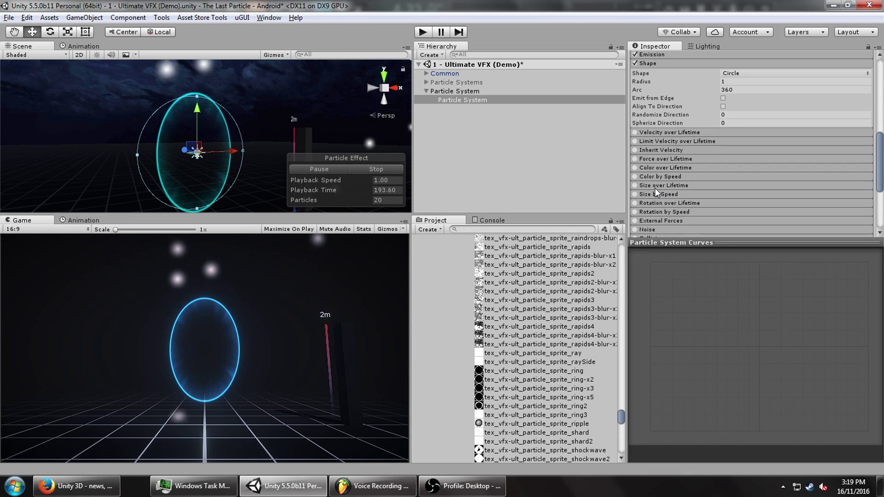
left_click(635, 168)
left_click(732, 178)
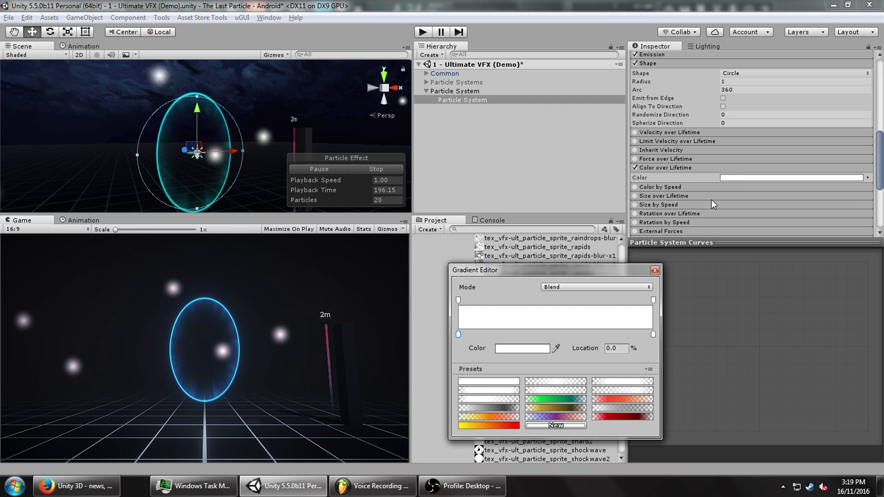
left_click(554, 383)
left_click(656, 270)
- Search the materials for "point" and assign mat_vfx-ult_particle_sprite_point-add_sp[1.0] to the child system's renderer
scroll(798, 124, "up", 3)
scroll(791, 143, "down", 8)
left_click(711, 164)
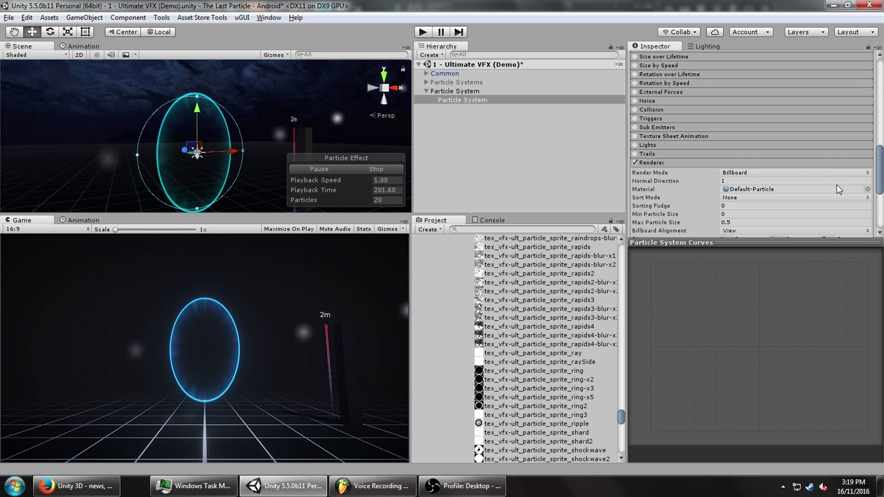
left_click(867, 190)
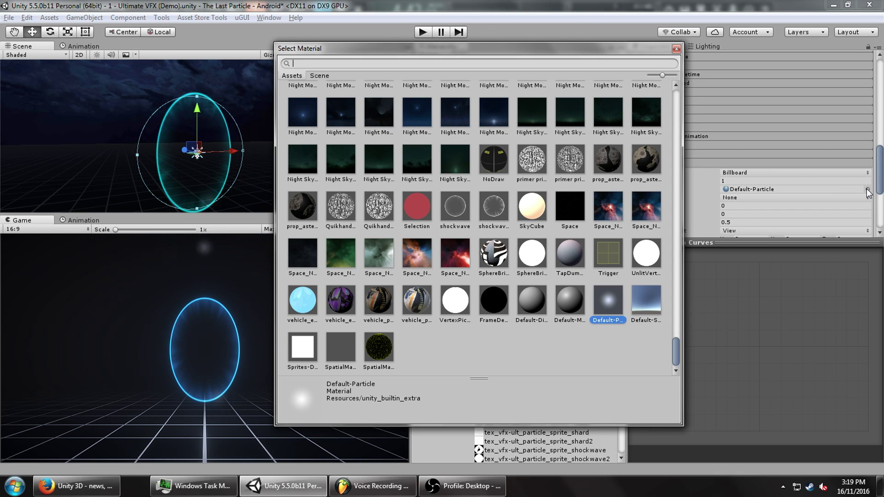
type("point")
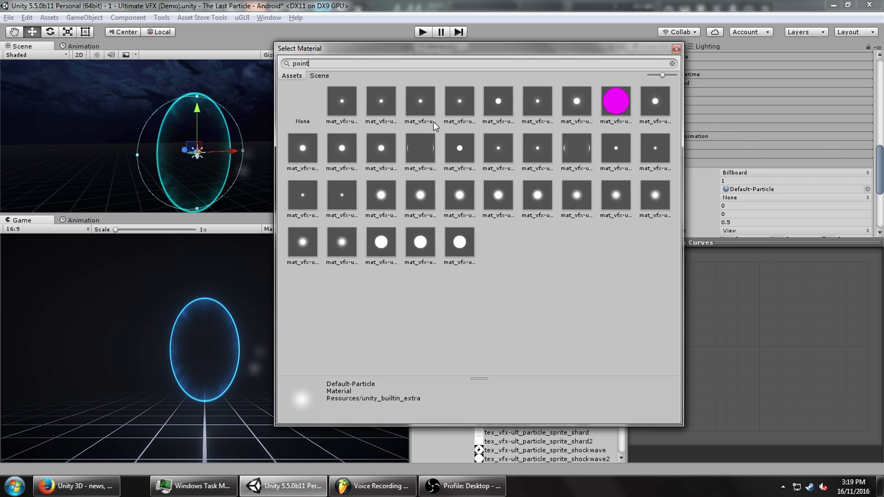
left_click(452, 104)
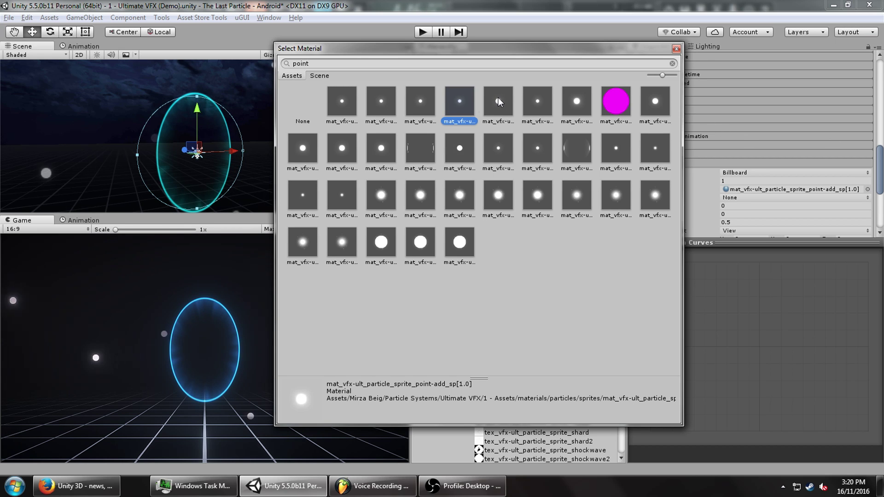
double_click(452, 104)
- Shrink the child particles' Start Size to 0.07
scroll(778, 187, "up", 5)
scroll(778, 187, "up", 8)
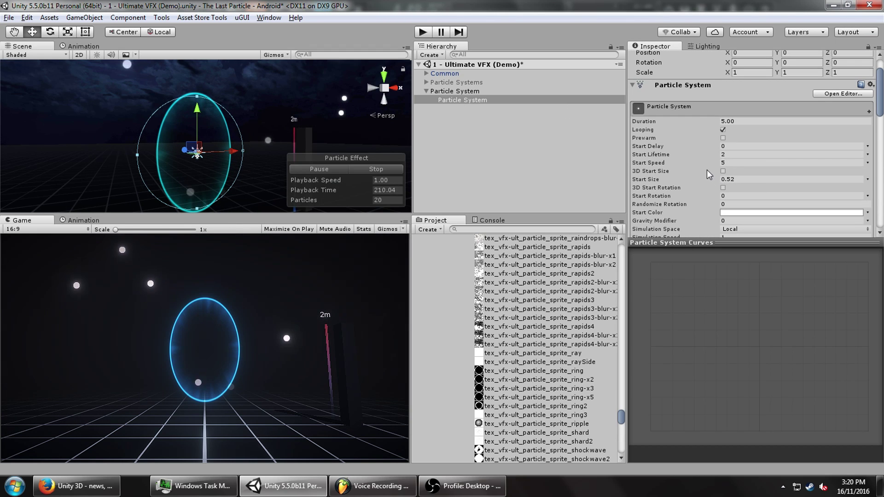
left_click(694, 179)
left_click_drag(693, 176, 688, 176)
- Set the child system's emission Rate over Time to 100 and its Start Speed to 0
scroll(724, 183, "down", 4)
left_click(740, 191)
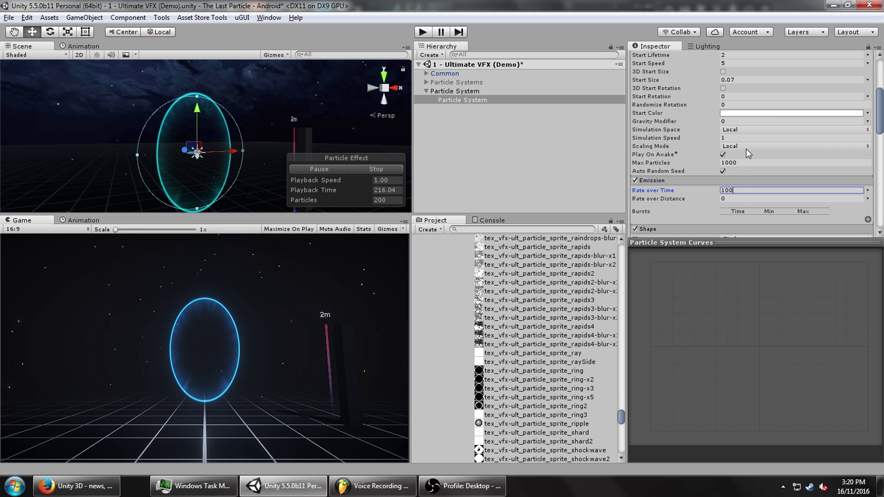
type("100")
left_click(730, 63)
type("0")
- Emit the child particles from the circle's edge and set the child system's Y scale to 1.5
scroll(726, 139, "down", 3)
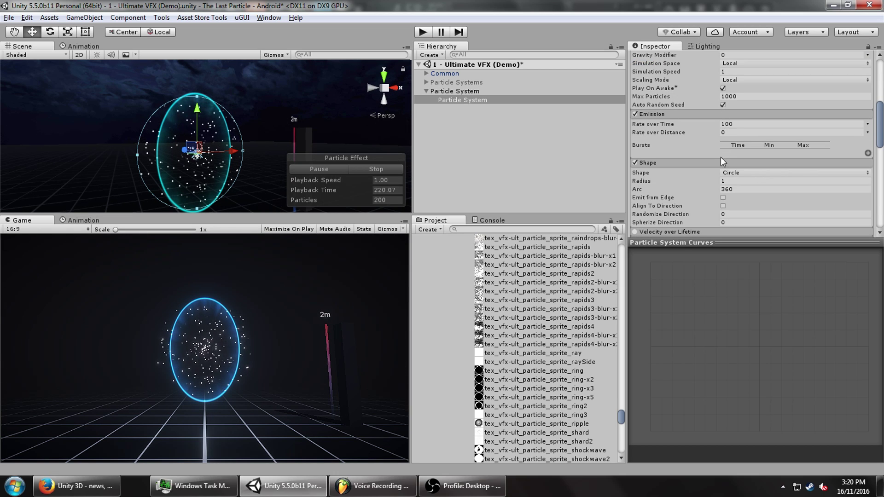
left_click(723, 197)
scroll(796, 97, "up", 10)
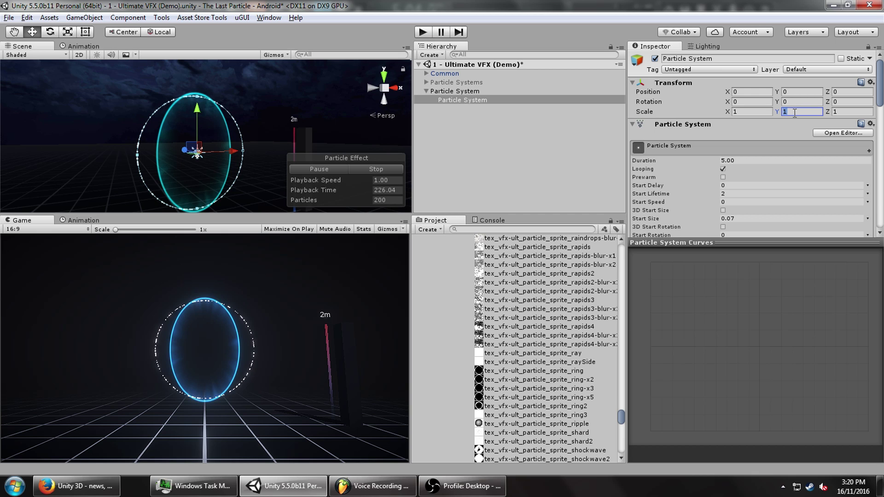
type("1.5")
- Reduce the circle shape's Radius to 0.65 to fit the particles inside the portal ring
scroll(264, 93, "up", 3)
middle_click_drag(127, 88, 140, 161)
scroll(152, 144, "up", 8)
right_click_drag(158, 131, 174, 69)
scroll(175, 73, "down", 3)
middle_click_drag(201, 87, 188, 123)
scroll(668, 200, "down", 7)
mouse_move(698, 189)
left_mouse_down()
mouse_move(687, 186)
mouse_move(697, 187)
left_mouse_up()
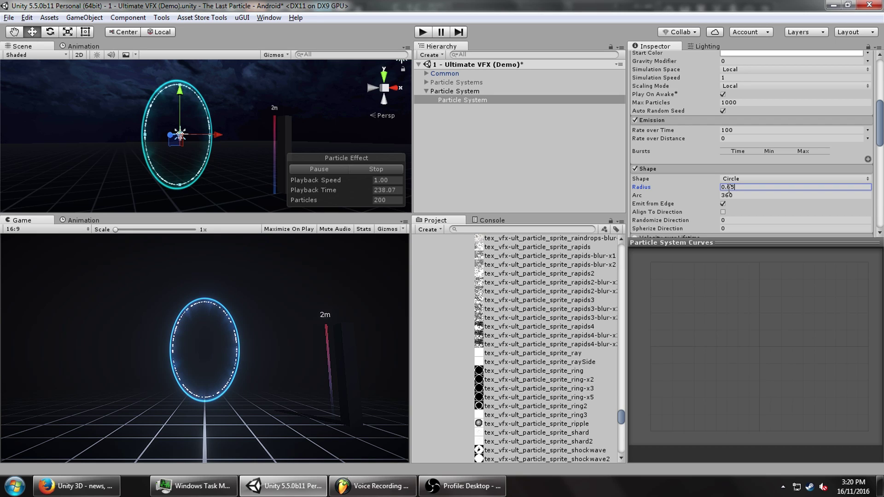
- Set the child system's Start Speed to -0.19 so the particles move inward
scroll(746, 184, "up", 10)
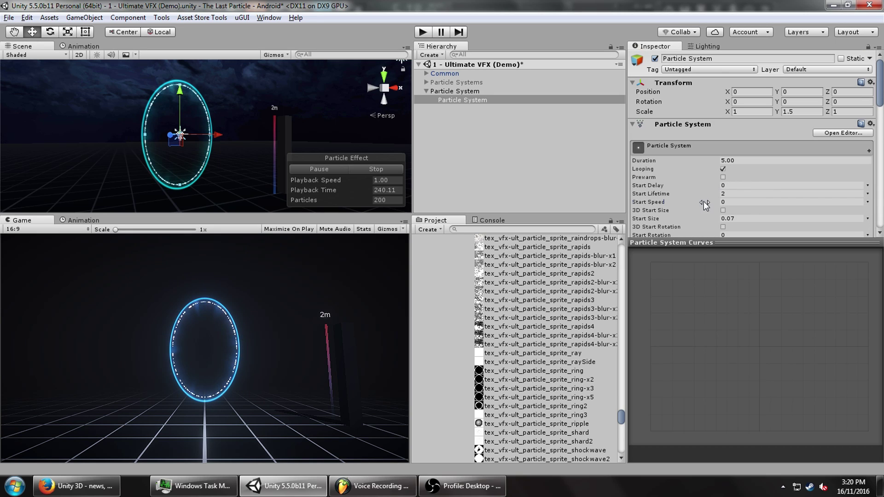
left_click_drag(703, 200, 699, 201)
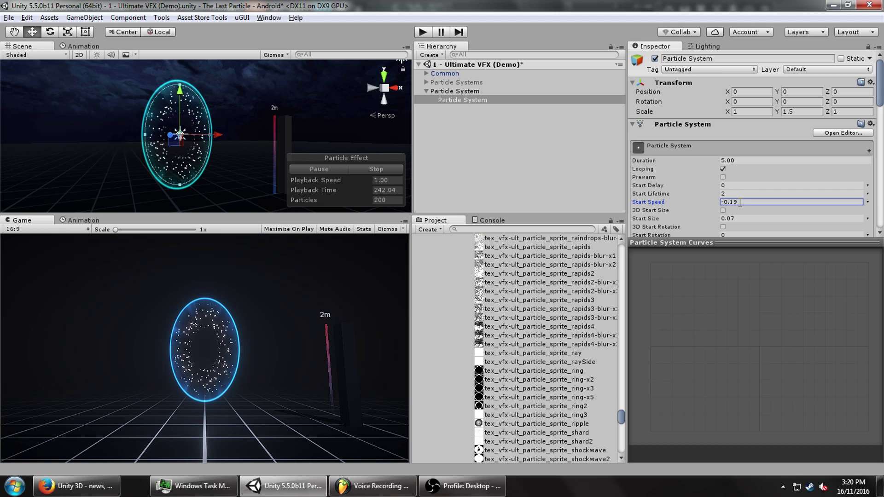
scroll(256, 129, "up", 5)
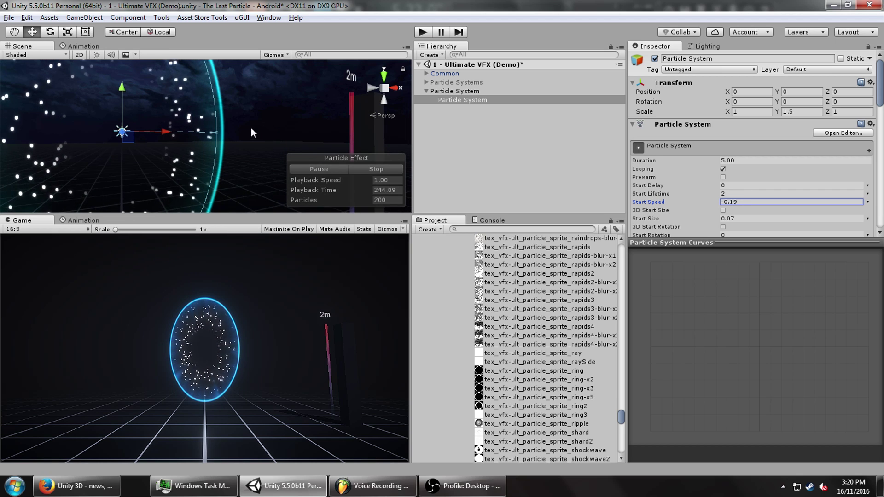
- Try the Shape scaling mode on the child system and return it to Local
scroll(742, 182, "down", 5)
left_click(742, 185)
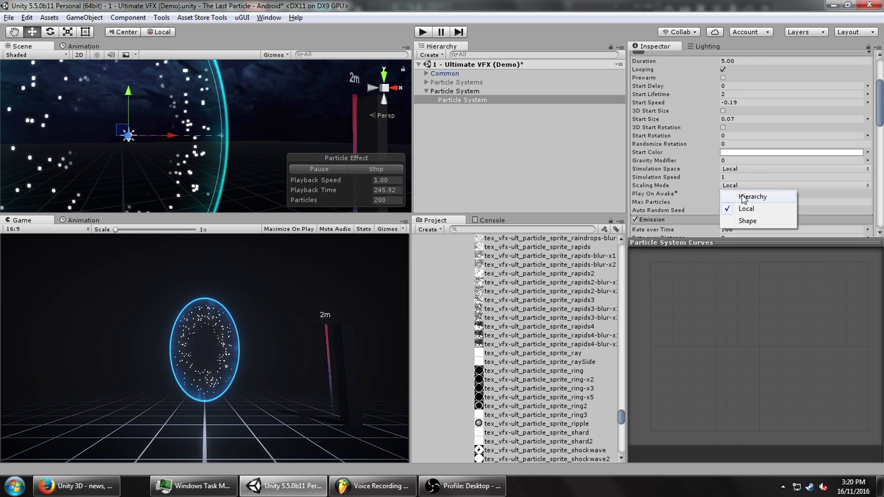
left_click(742, 220)
left_click(734, 186)
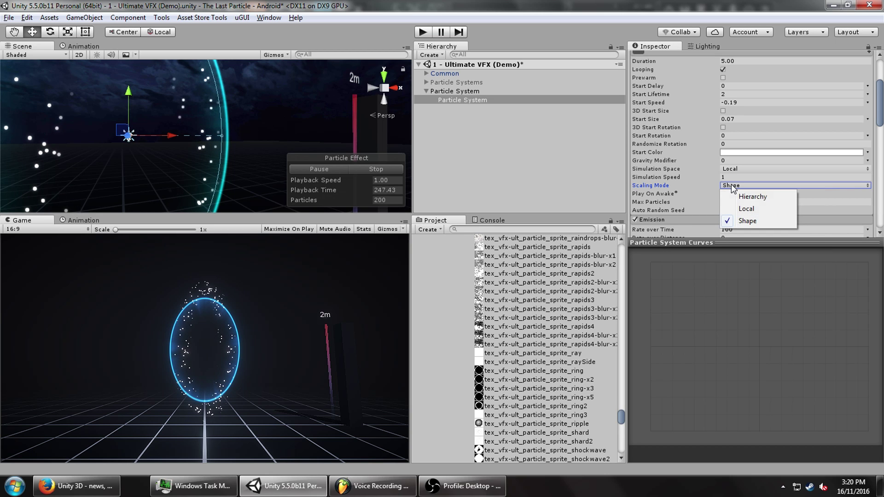
left_click(739, 208)
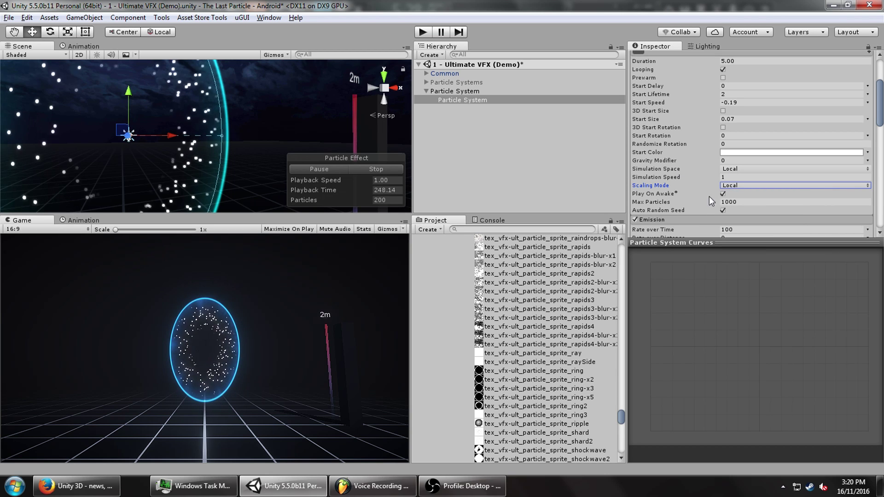
- Exaggerate the child system's Y scale to 6.46 to examine how Local scaling stretches the particles
middle_click_drag(96, 140, 204, 200)
scroll(184, 181, "up", 5)
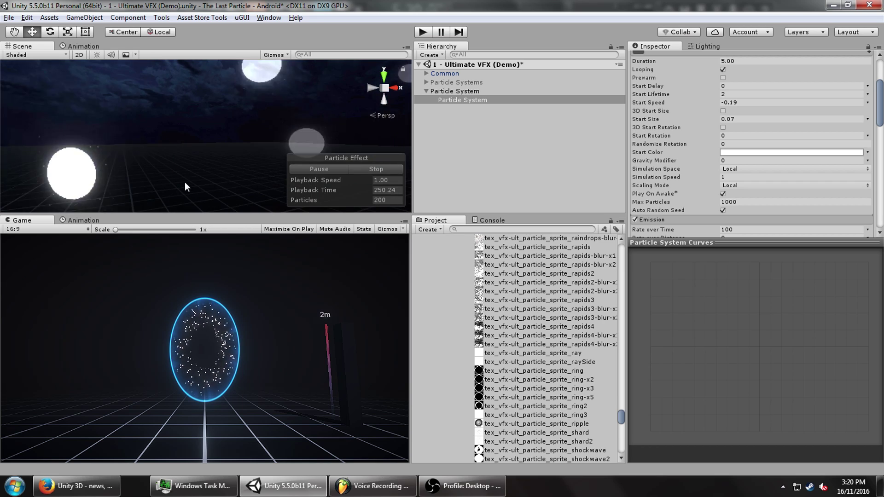
scroll(181, 164, "down", 4)
scroll(806, 158, "up", 4)
left_click_drag(777, 111, 873, 117)
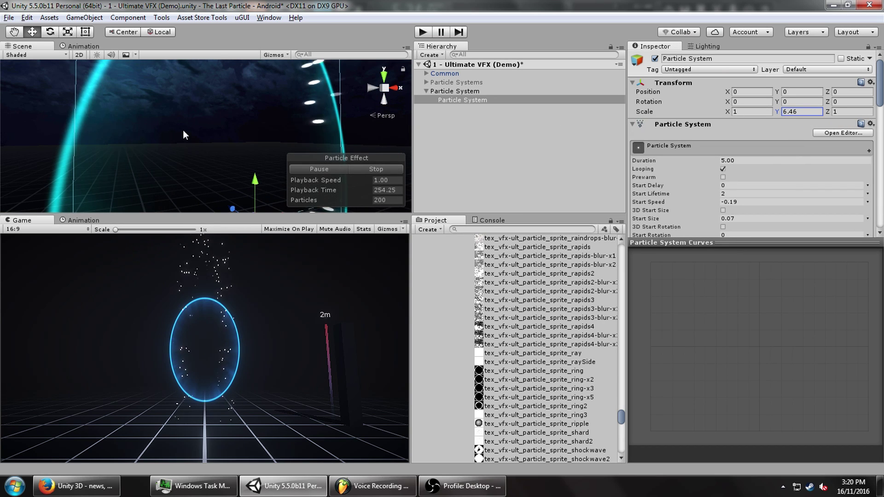
- Set the child system's Scaling Mode to Shape and examine the proportions of its particles
scroll(783, 161, "down", 5)
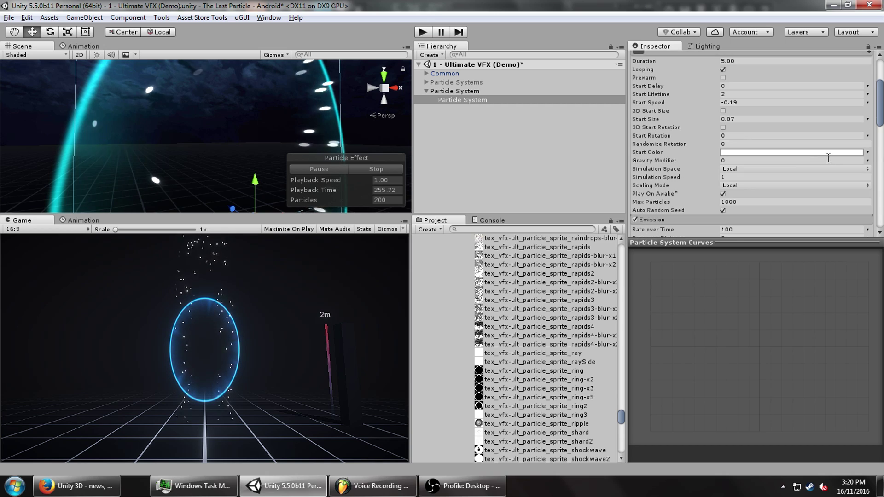
left_click(751, 185)
left_click(747, 221)
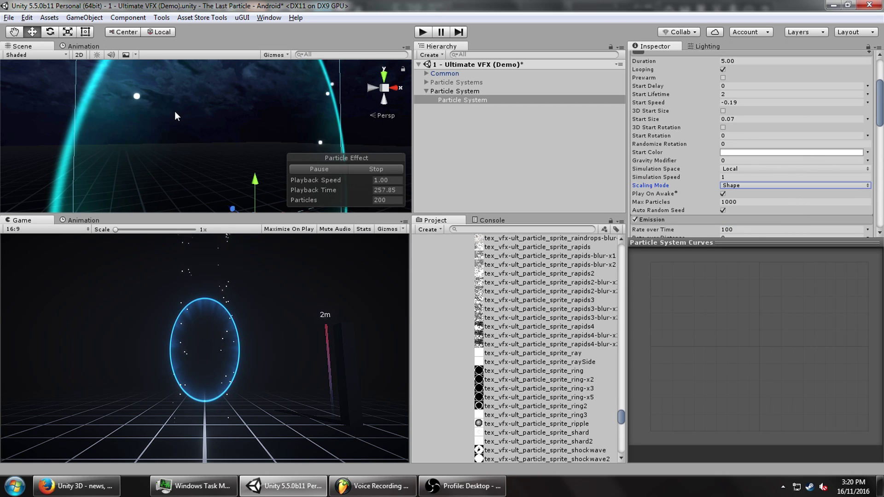
scroll(175, 111, "down", 3)
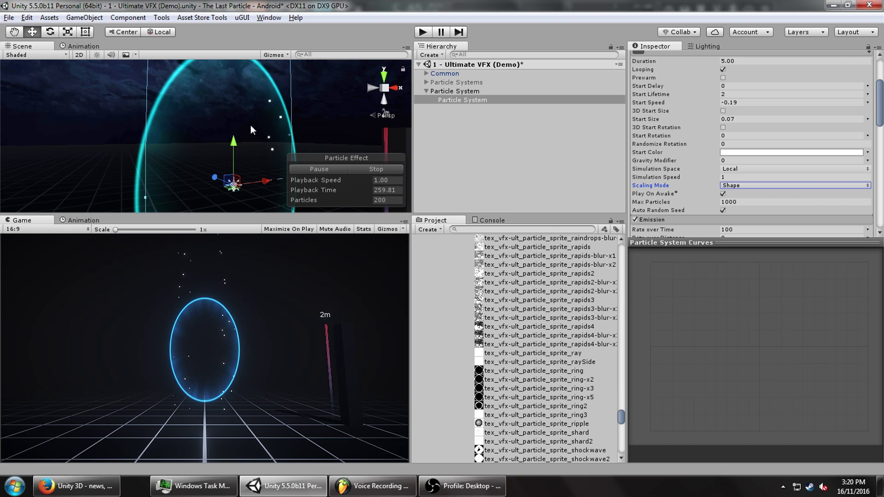
mouse_move(282, 121)
left_mouse_down("alt")
mouse_move(207, 124)
mouse_move(291, 122)
left_mouse_up("alt")
scroll(793, 127, "up", 5)
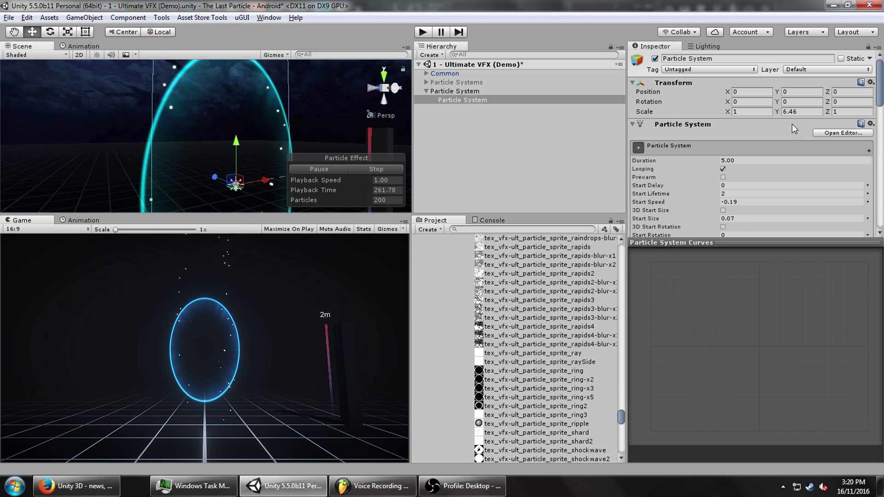
- Set the child system's Y scale back to 1
left_click(796, 113)
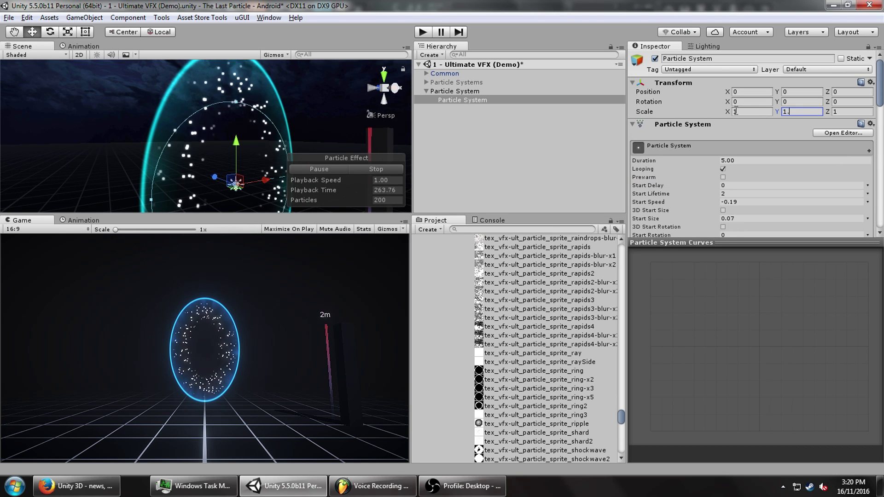
scroll(736, 138, "down", 5)
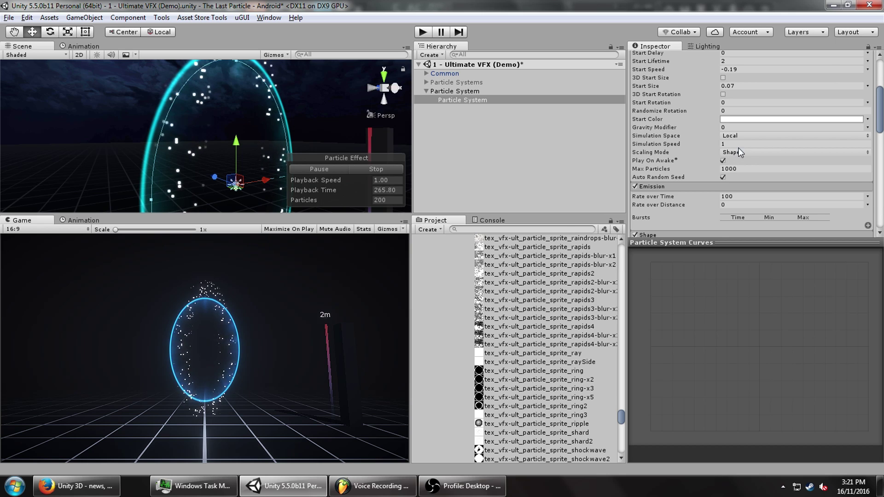
scroll(773, 87, "up", 4)
scroll(353, 97, "down", 2)
left_click_drag(352, 97, 263, 95, "alt")
left_click(797, 78)
type("1")
- Set the child system's Start Color to the bright blue 3190FFFF
scroll(314, 100, "down", 6)
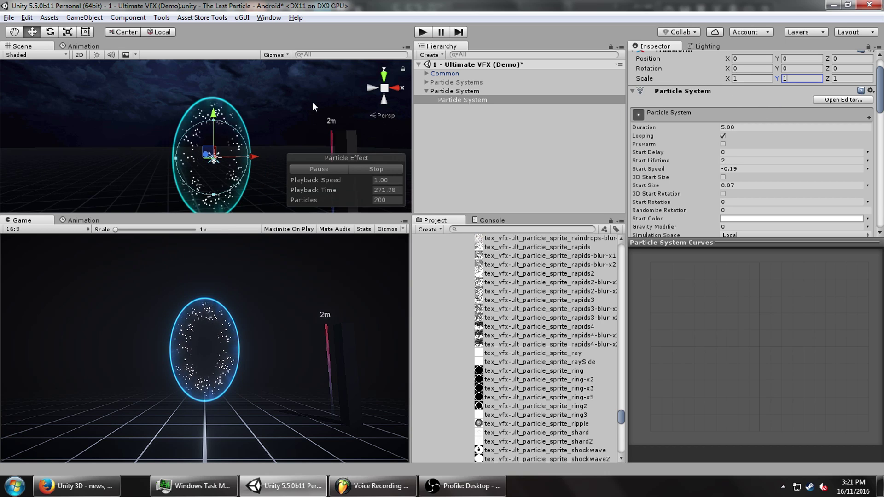
scroll(306, 105, "up", 3)
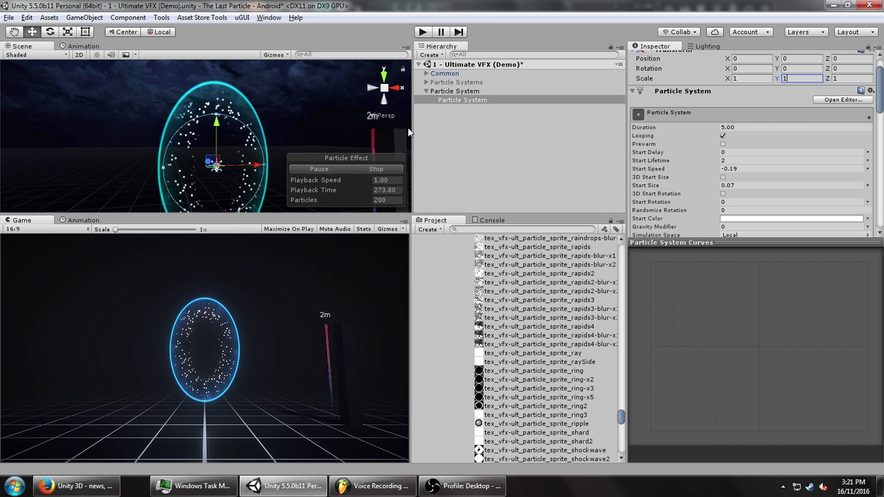
scroll(676, 128, "down", 3)
scroll(781, 144, "down", 3)
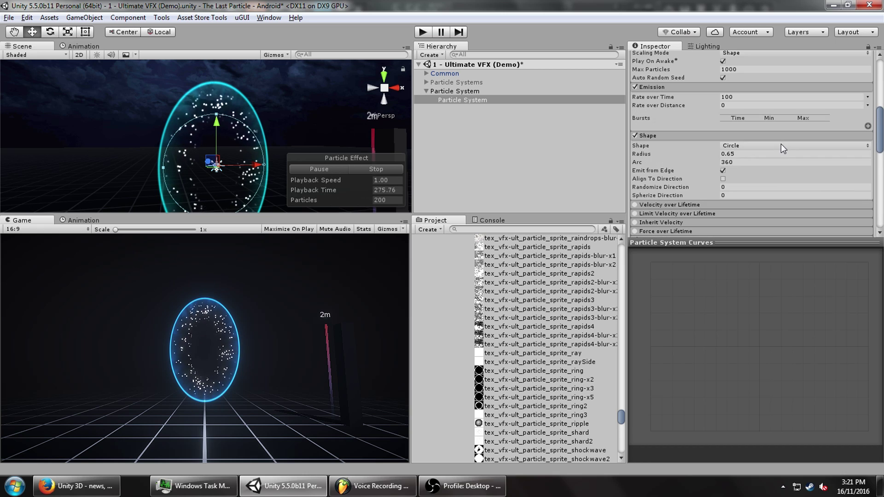
scroll(754, 168, "up", 3)
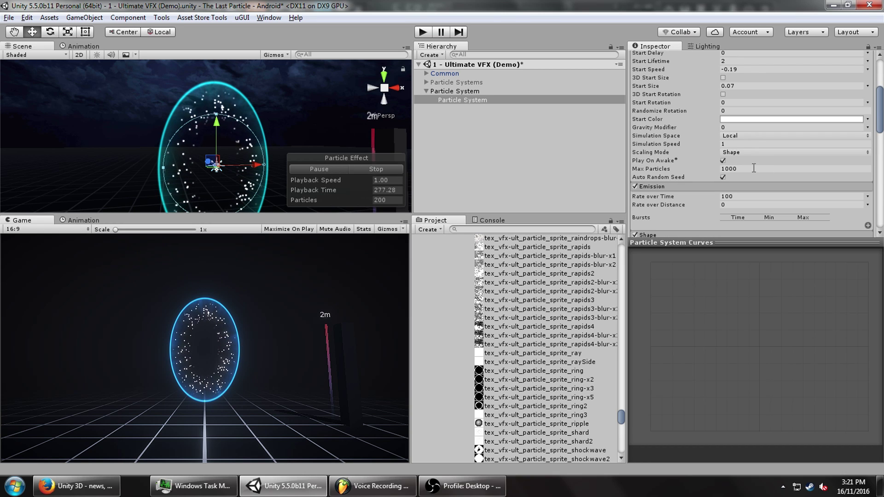
left_click(751, 119)
left_click_drag(547, 279, 553, 257)
left_click(583, 285)
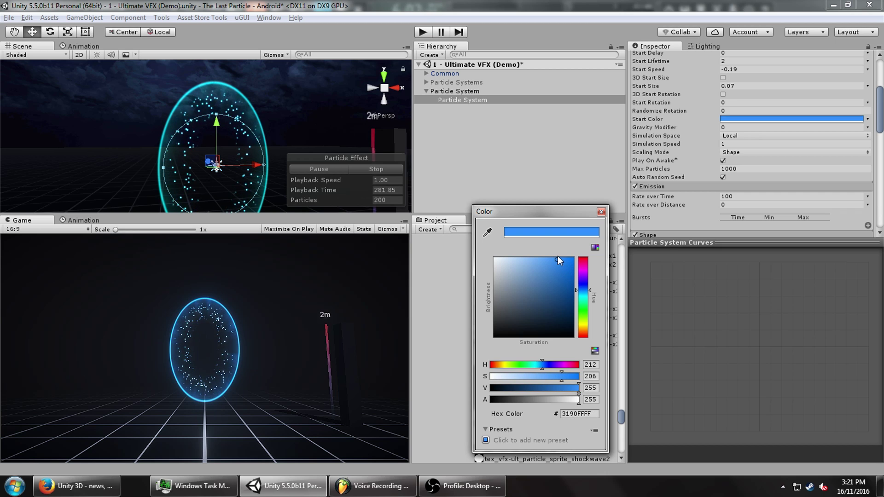
- Switch the child system's Start Color to Random Between Two Colors and make the second colour the deeper blue 006BFFFF
left_click(868, 119)
left_click(849, 150)
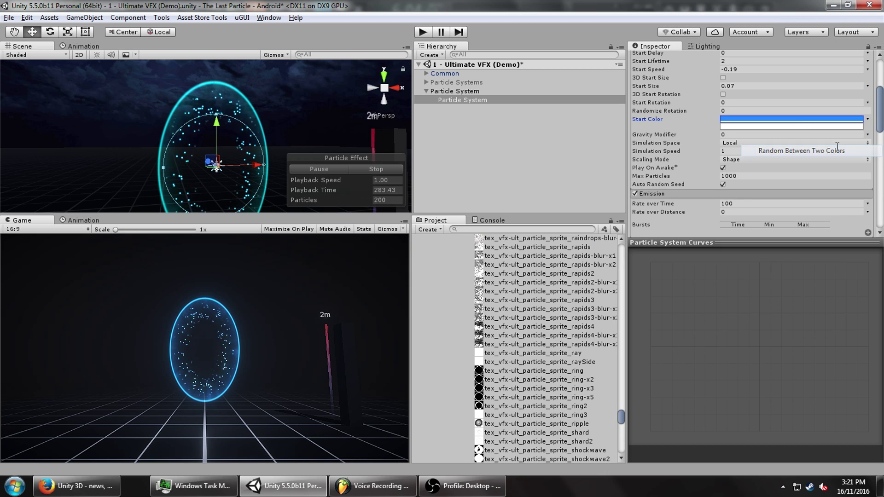
left_click(798, 124)
left_click_drag(530, 267, 607, 236)
left_click_drag(589, 284, 579, 291)
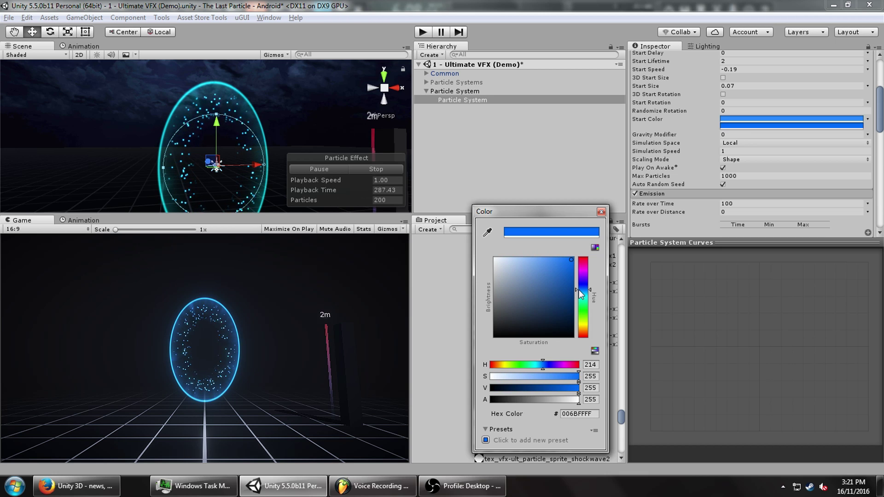
left_click(747, 138)
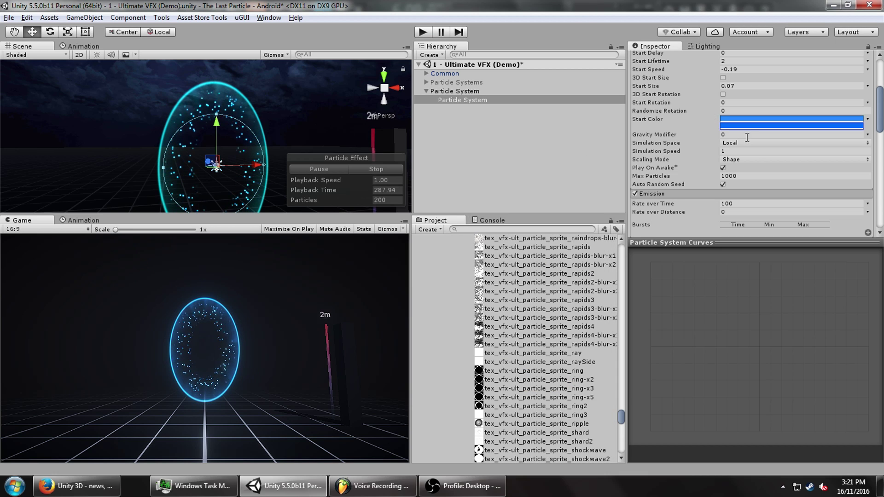
- Switch the child system's Start Speed to Random Between Two Constants, with values -0.1 and -0.25
double_click(743, 72)
left_click(868, 70)
left_click(778, 104)
key("BackSpace")
left_click(804, 70)
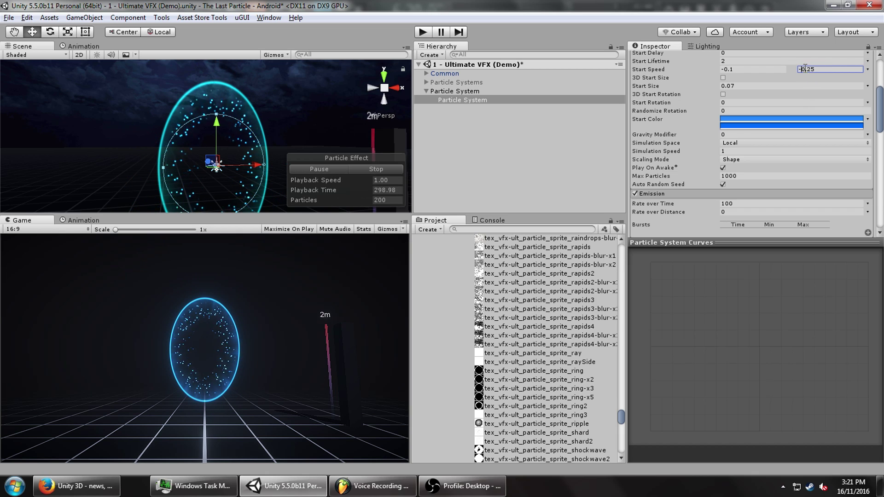
type("-")
- Set the child system's emission Rate over Time to 25
scroll(739, 139, "down", 5)
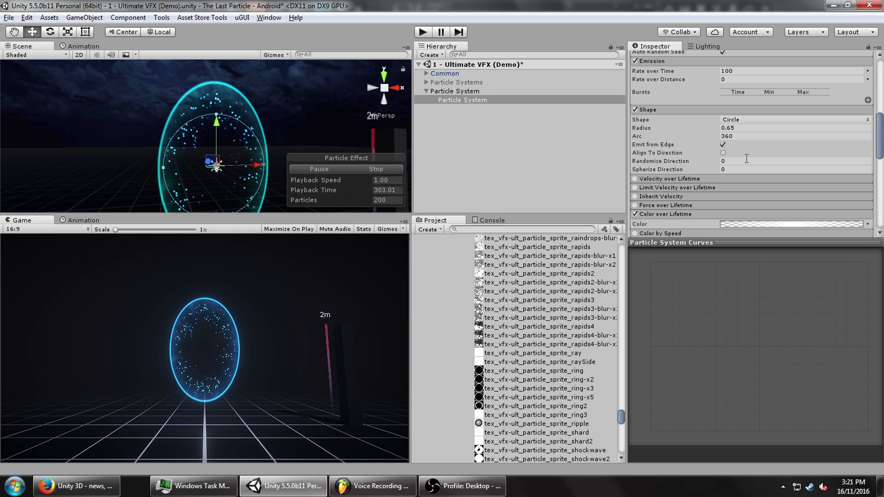
scroll(740, 144, "up", 2)
left_click(734, 138)
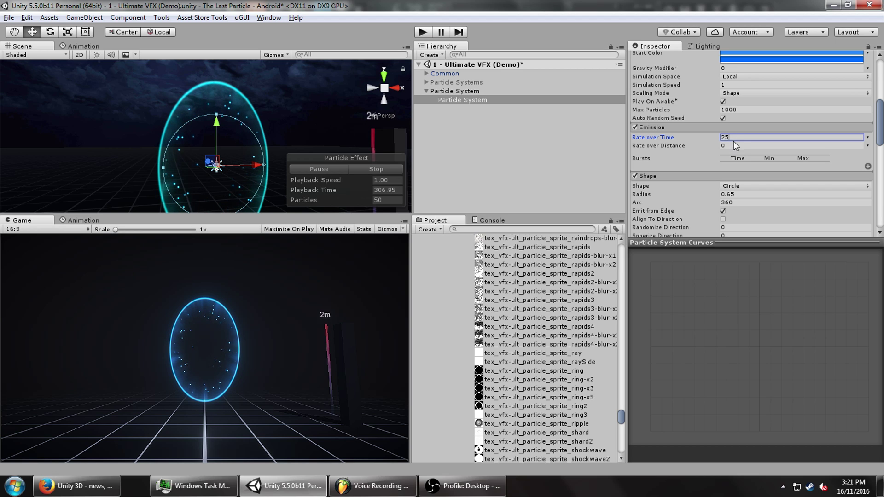
type("25")
- Duplicate the child particle system and rename the parent system to Portal
left_click(456, 99)
key("ctrl+d")
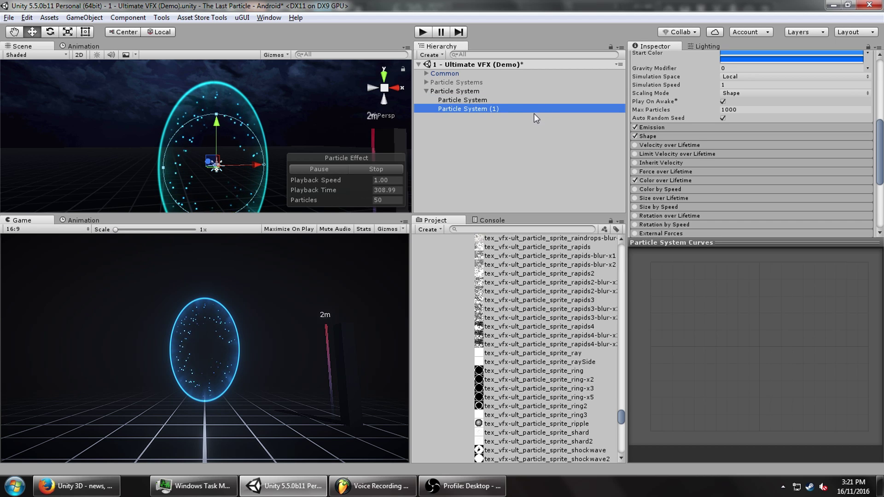
left_click(502, 92)
left_click(686, 58)
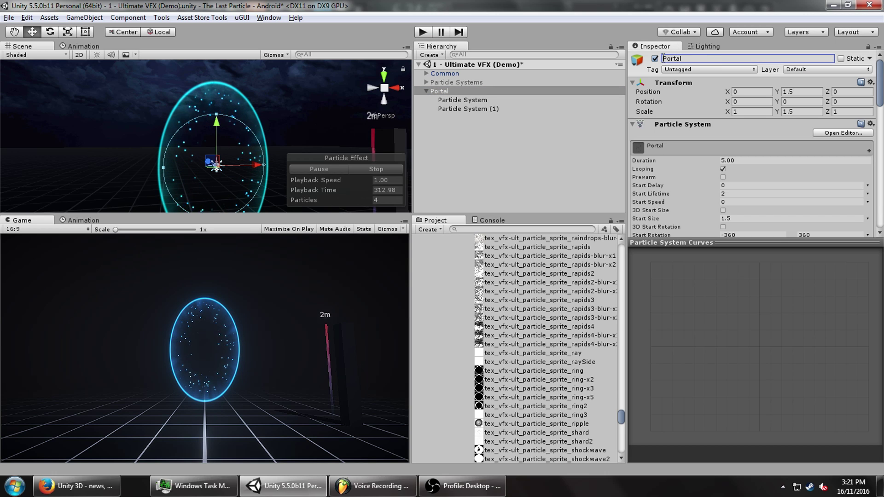
- Rename both child particle systems of Portal to Embers
left_click(473, 99)
left_click(713, 59)
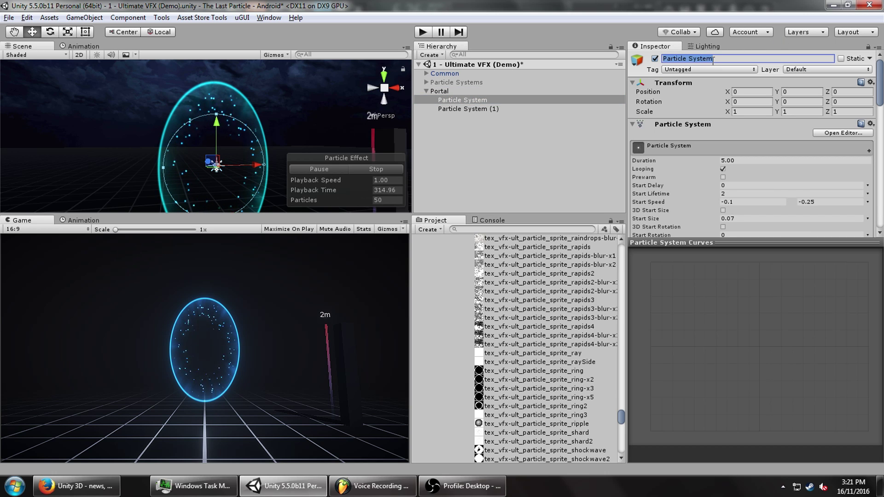
type("Embers")
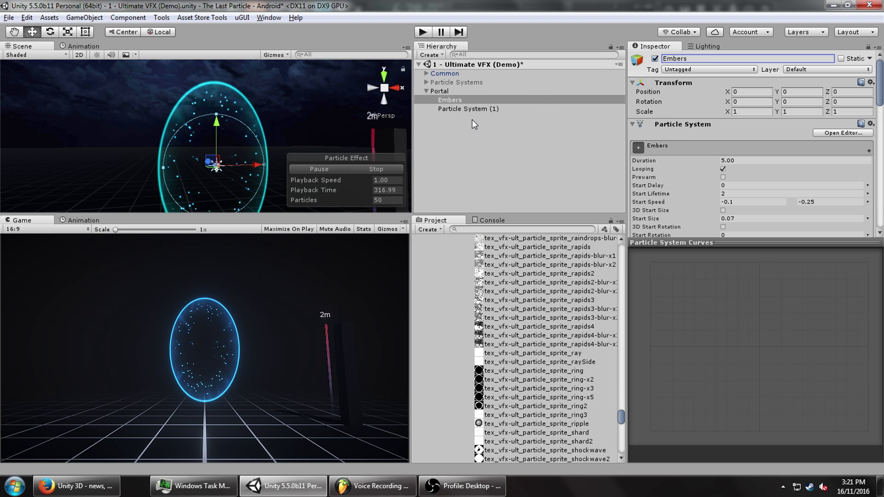
left_click(472, 119)
left_click(475, 110)
left_click(688, 58)
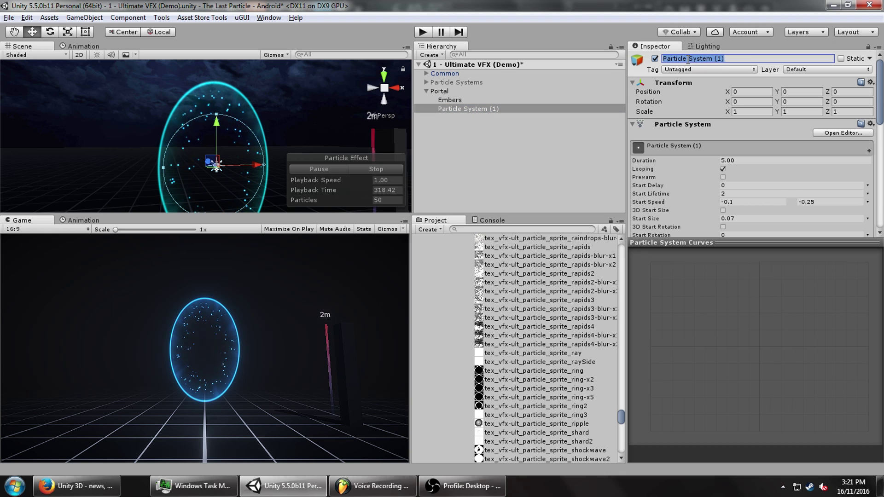
type("Embers")
- Assign the material mat_vfx-ult_particle_sprite_droplet3-add_sp[3.0] to the renderer of the duplicated Embers system
scroll(727, 117, "down", 10)
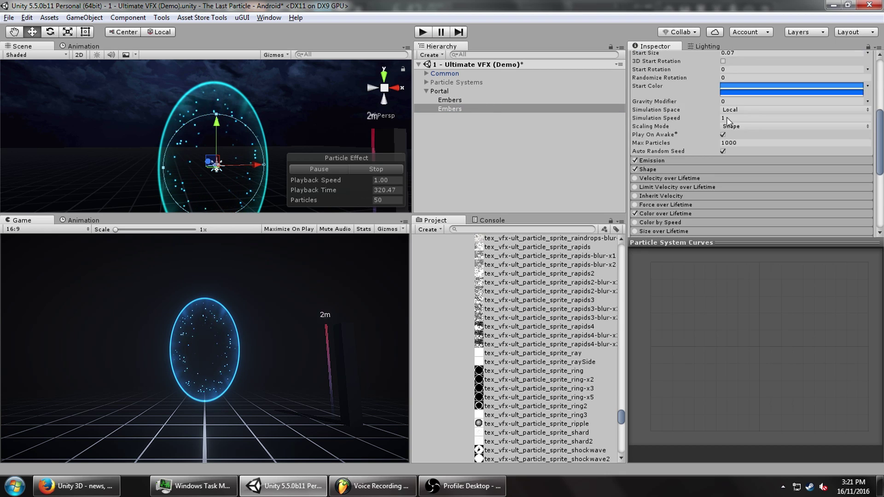
left_click(692, 163)
left_click(868, 189)
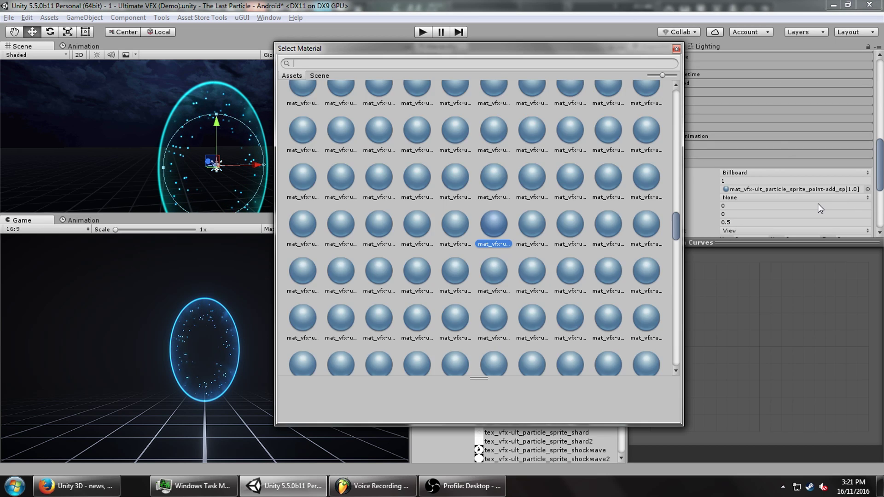
type("droplet")
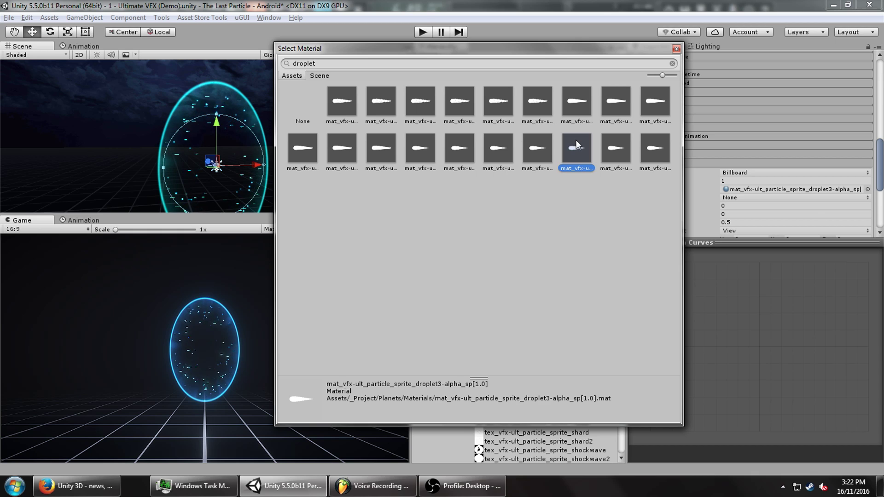
left_click(532, 146)
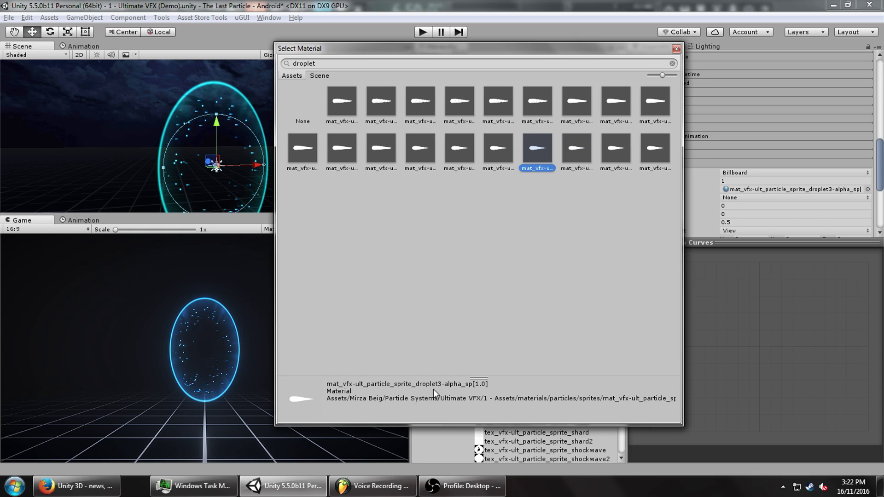
left_click(498, 146)
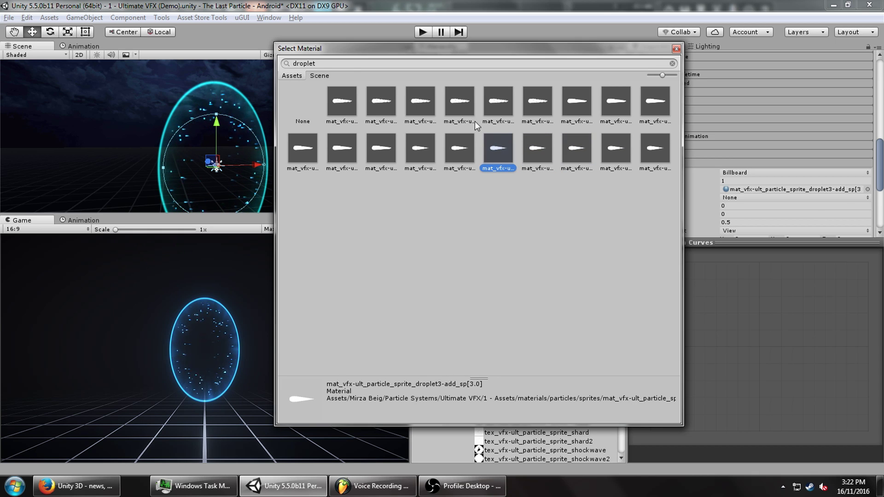
left_click(322, 63)
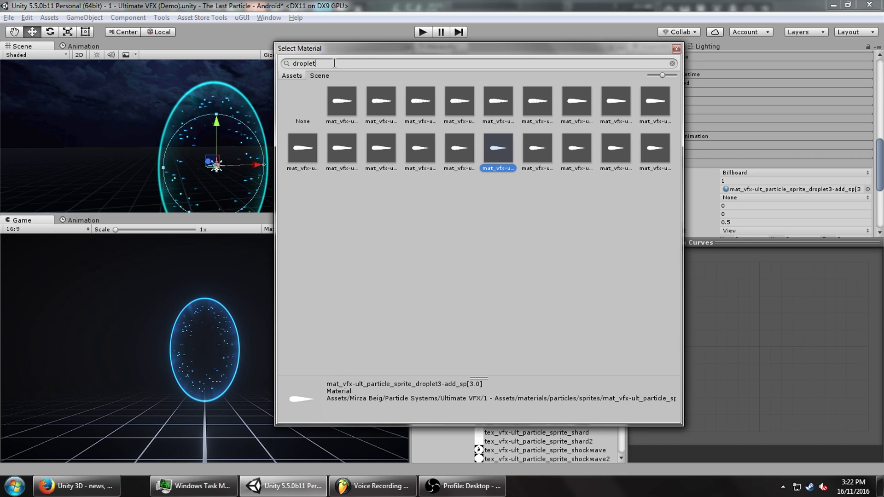
type("3 add")
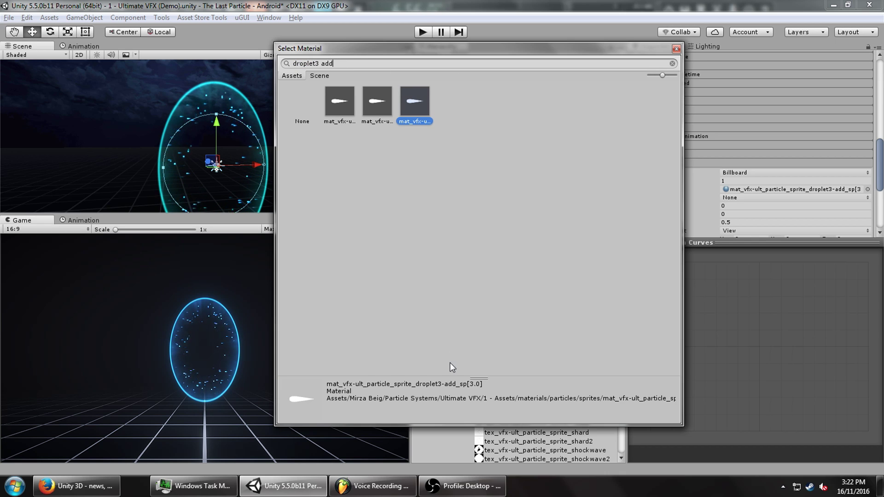
double_click(414, 110)
- Set the duplicated Embers system's Render Mode to Stretched Billboard with a Length Scale of 1
left_click(737, 172)
left_click(737, 175)
scroll(195, 107, "up", 3)
scroll(195, 106, "up", 2)
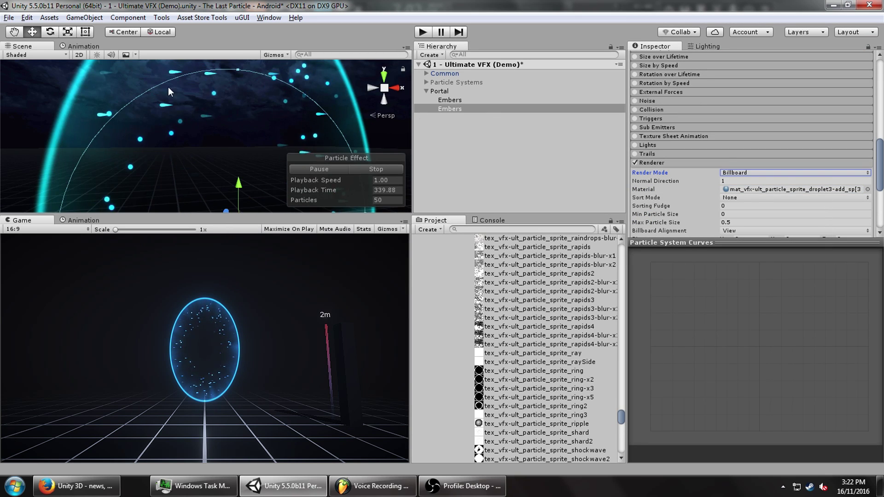
left_click(746, 173)
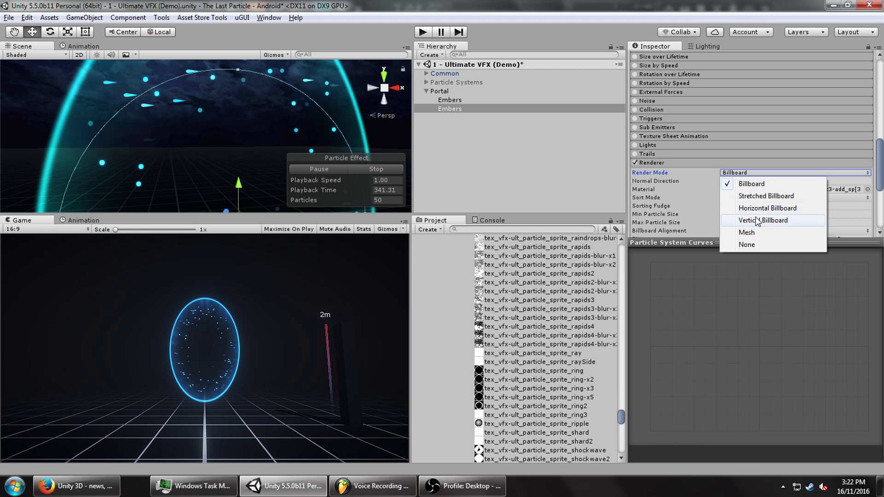
left_click(758, 197)
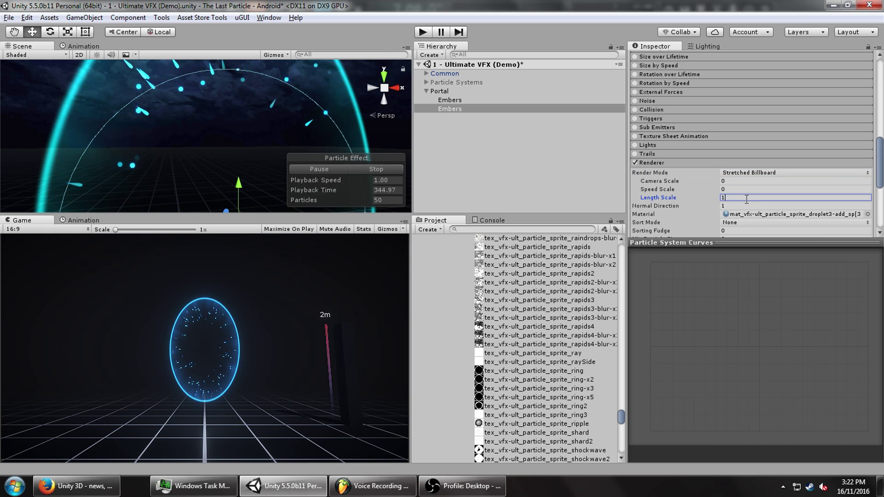
- Randomize the duplicated Embers system's Start Lifetime between constants 1 and 2, and set its second Start Speed value to -0.4
scroll(749, 202, "up", 10)
scroll(752, 201, "up", 3)
left_click(868, 193)
left_click(805, 220)
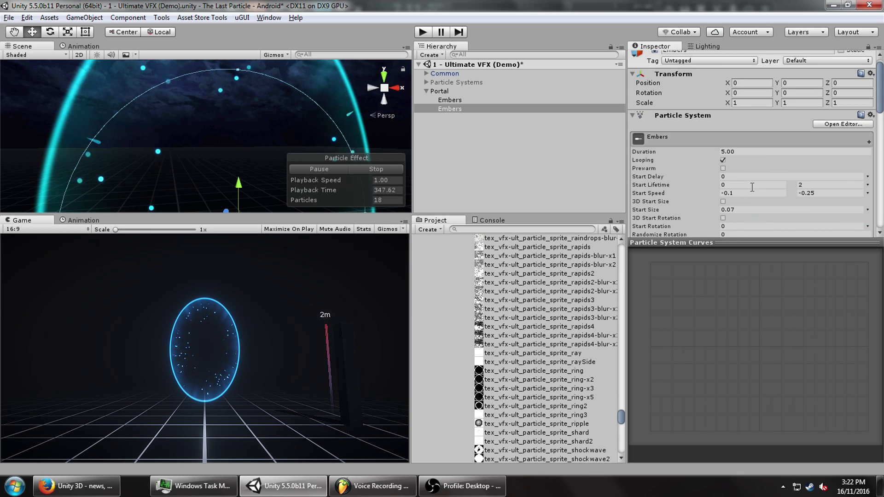
left_click(811, 194)
type("-0.4")
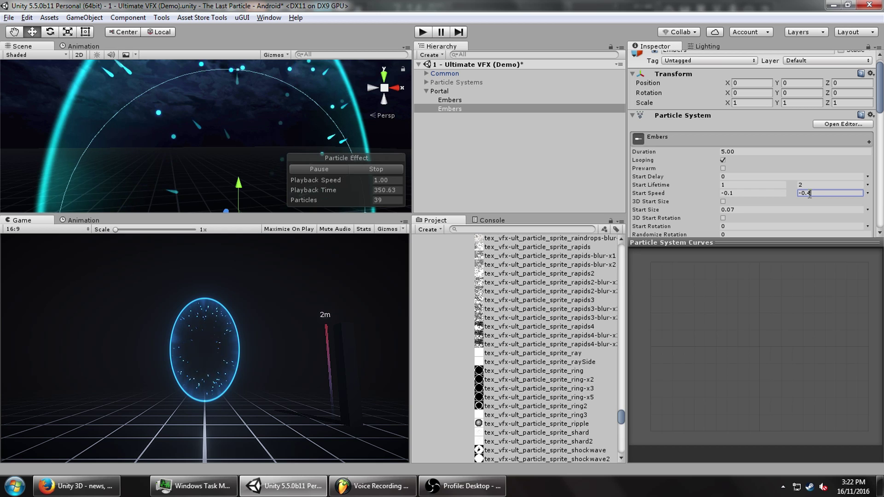
- Set the duplicated Embers system's Start Size to 0.05 and its emission Rate over Time to 50
scroll(757, 195, "down", 3)
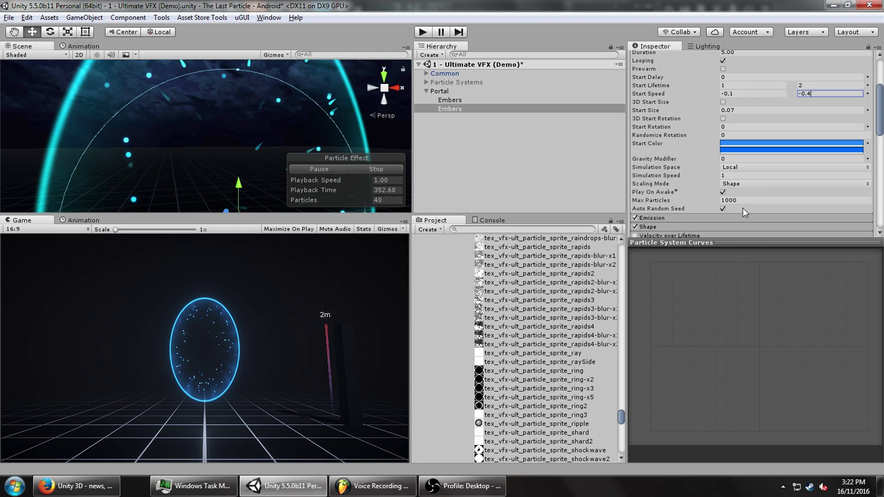
left_click(737, 110)
type("0.05")
left_click(701, 217)
left_click(737, 228)
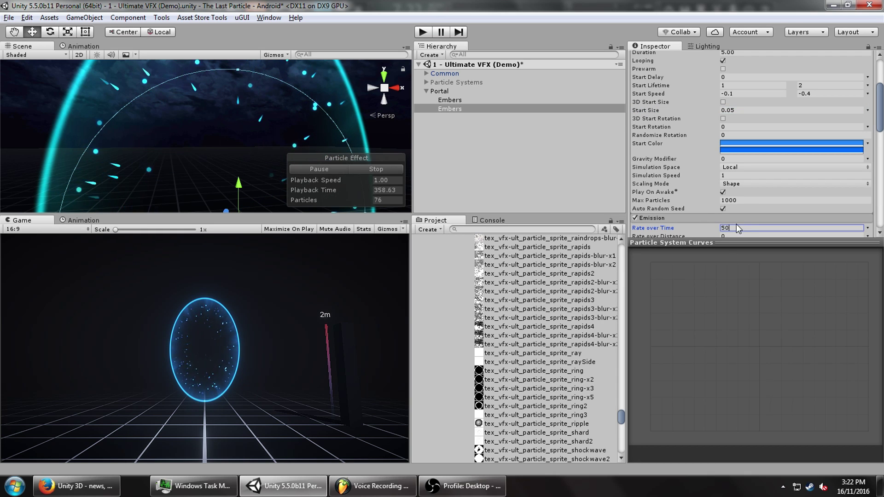
- Randomize the first Embers system's Start Size between two constants, 0.05 and 0.1
left_click(463, 103)
scroll(761, 169, "down", 2)
scroll(762, 168, "up", 2)
scroll(761, 169, "up", 2)
left_click(868, 111)
left_click(852, 134)
left_click(868, 111)
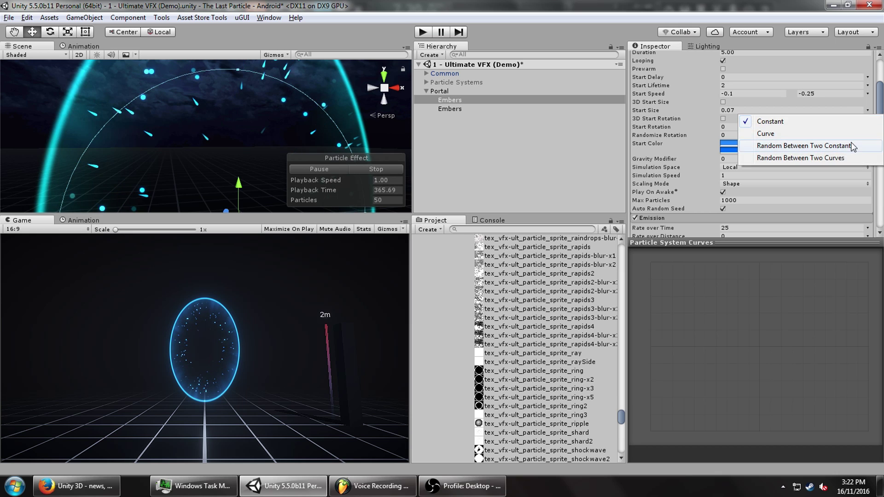
left_click(804, 146)
left_click(728, 111)
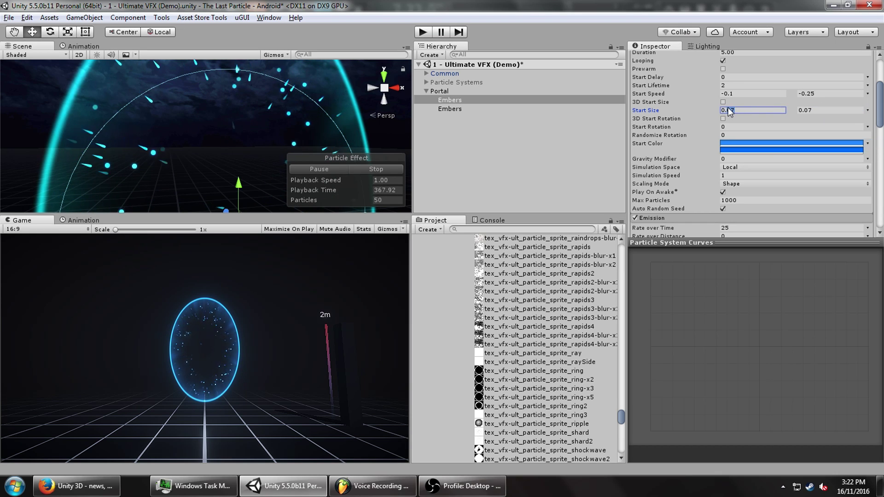
left_click_drag(736, 110, 731, 110)
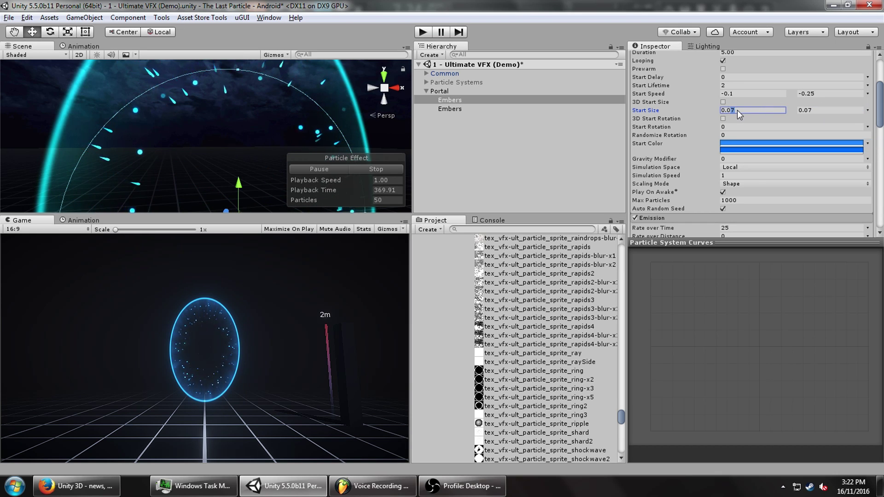
type("0.05")
left_click(803, 110)
type("0.1")
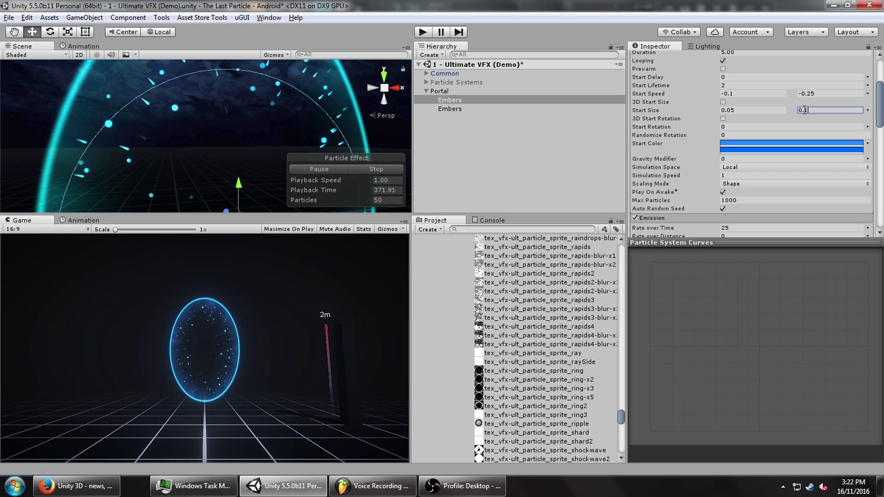
- Duplicate the second Embers system under Portal and rename the copy Outer Embers
scroll(236, 110, "down", 3)
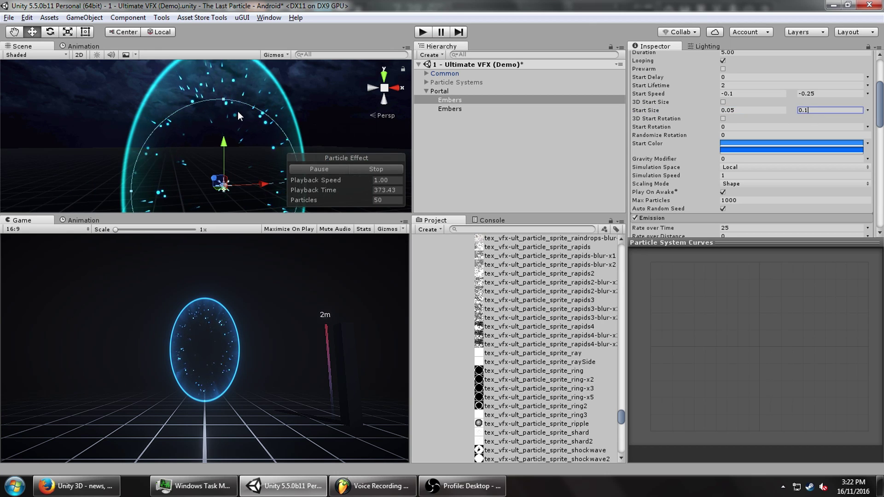
left_click(477, 109)
scroll(270, 124, "down", 2)
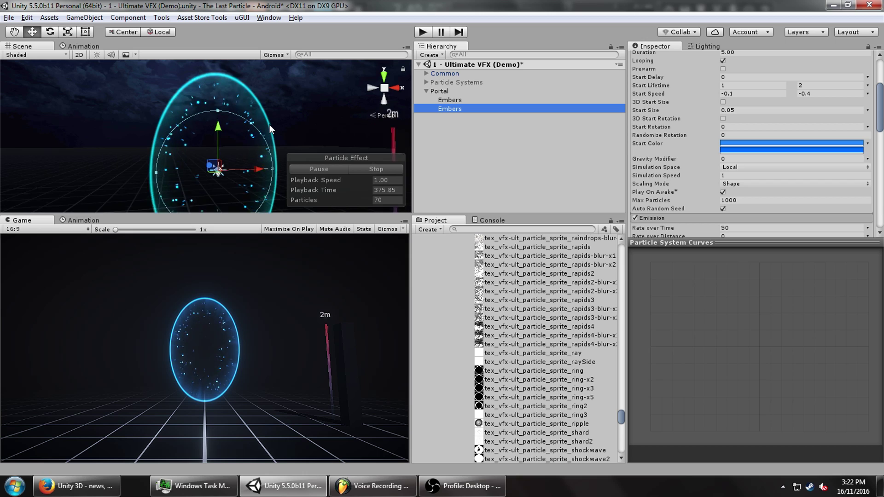
left_click_drag(269, 126, 453, 101, "alt")
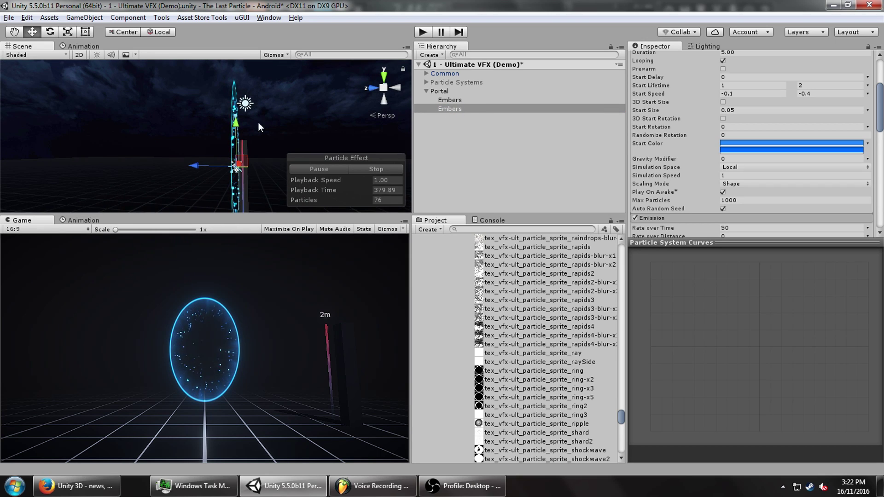
left_click_drag(301, 69, 502, 101, "alt")
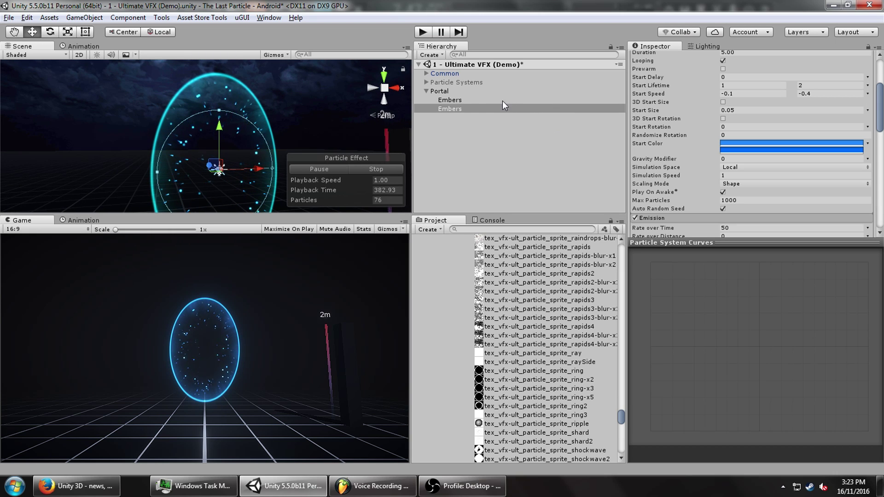
left_click(461, 109)
key("ctrl+d")
left_click(709, 57)
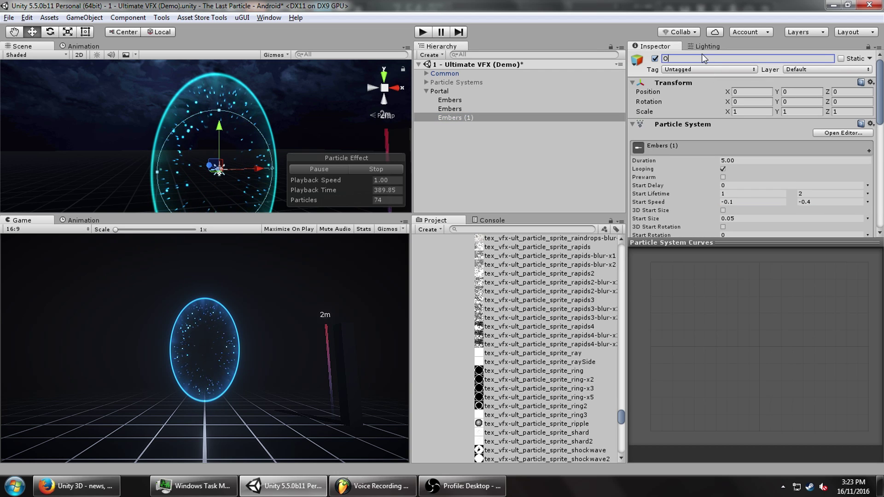
type("Outer Embers")
- Enable the Noise module on the Outer Embers system
scroll(717, 189, "down", 5)
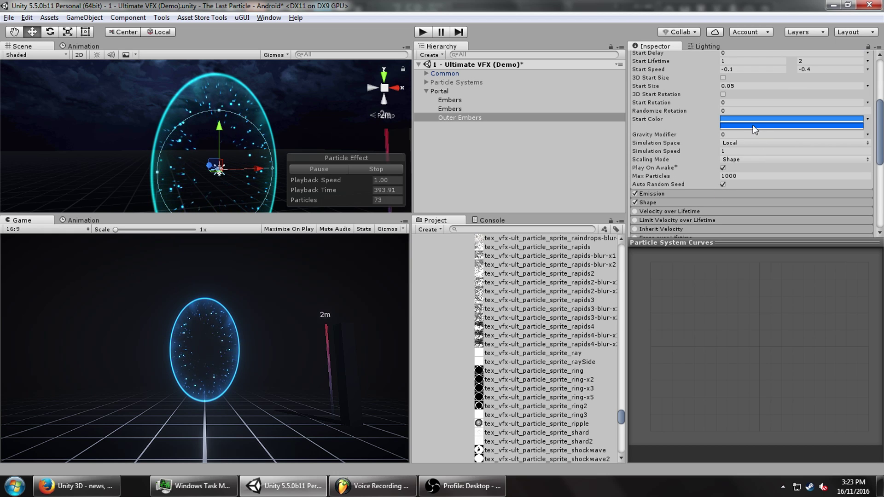
scroll(719, 143, "down", 3)
scroll(687, 154, "up", 3)
scroll(677, 161, "down", 2)
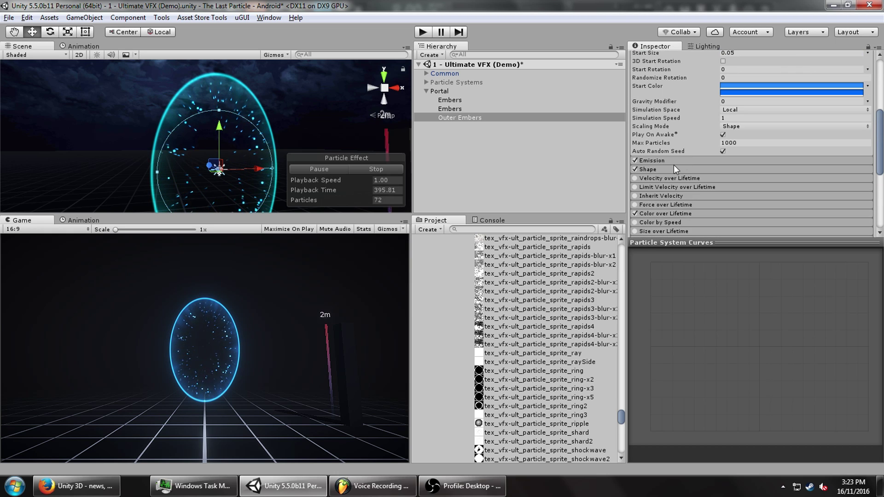
scroll(663, 168, "up", 3)
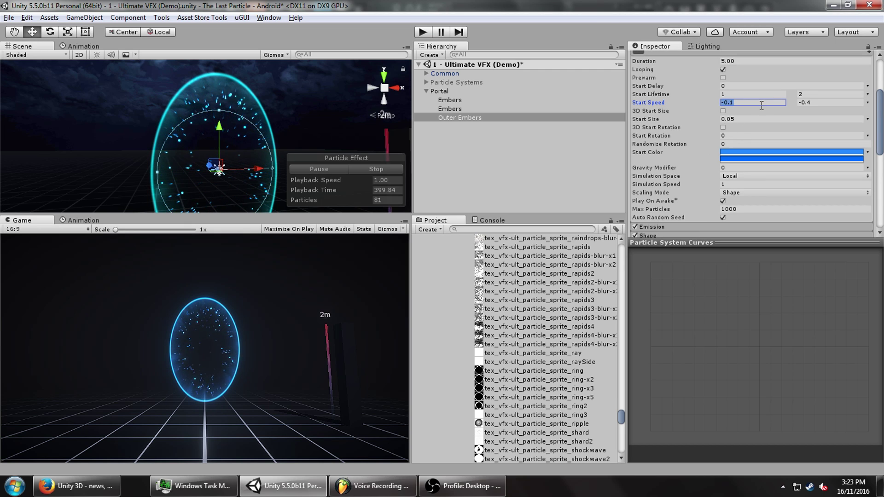
left_click_drag(327, 132, 347, 162, "alt")
scroll(737, 120, "down", 10)
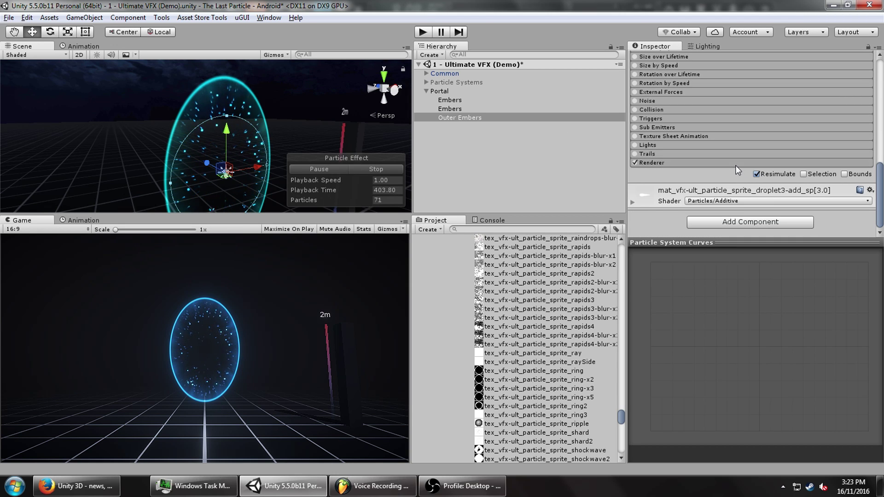
scroll(684, 160, "up", 3)
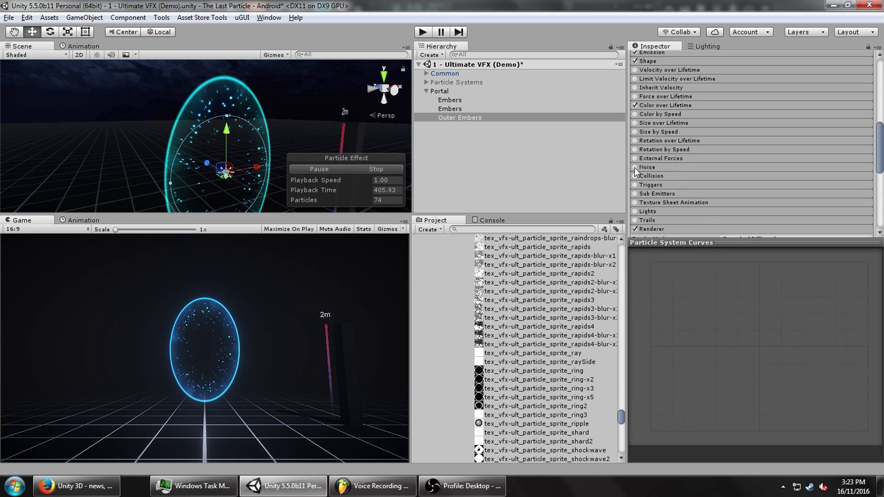
left_click(649, 167)
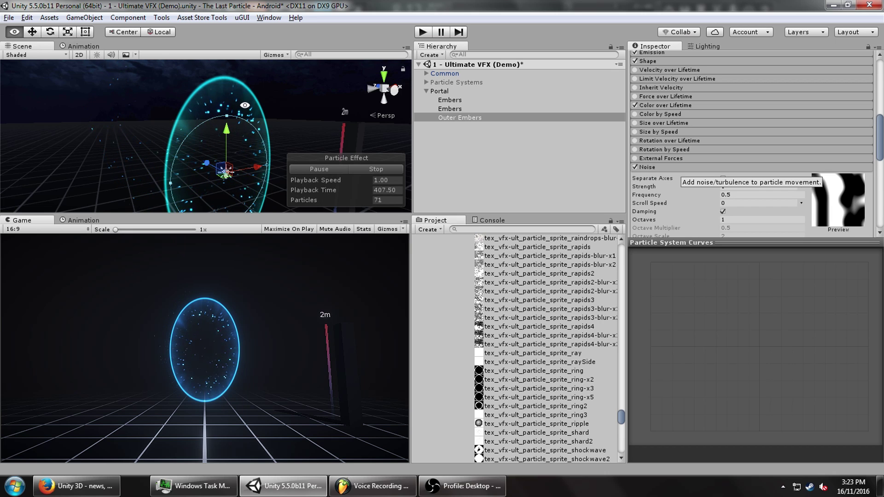
left_click_drag(396, 85, 221, 87, "alt")
- Set the Outer Embers system's Start Speed constants to -0.25 and 0.25
scroll(759, 131, "up", 9)
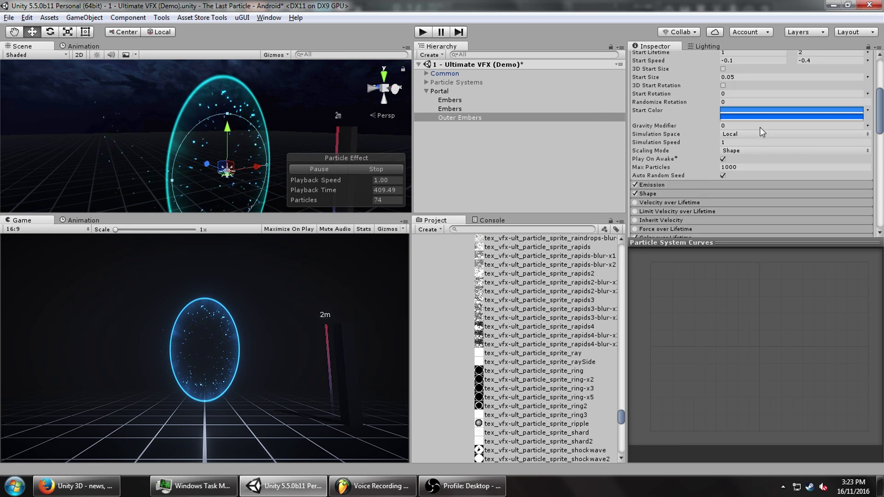
left_click(740, 161)
type("-0.25")
key("Tab")
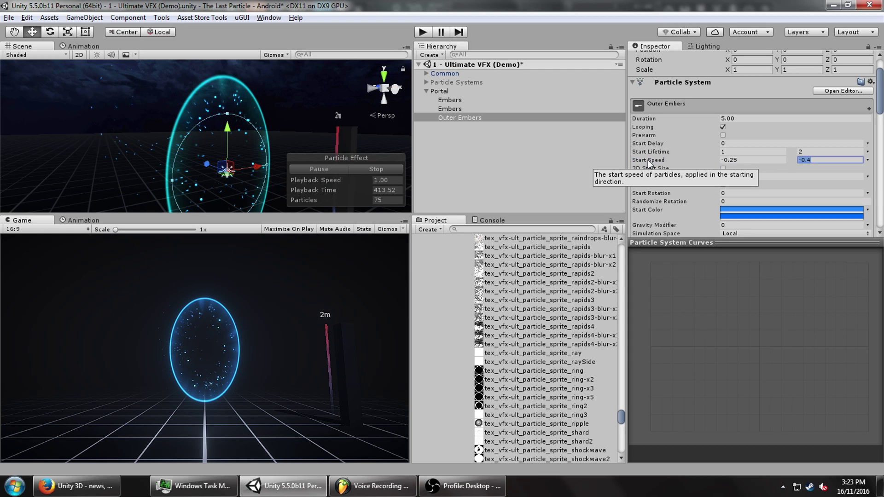
type(".25")
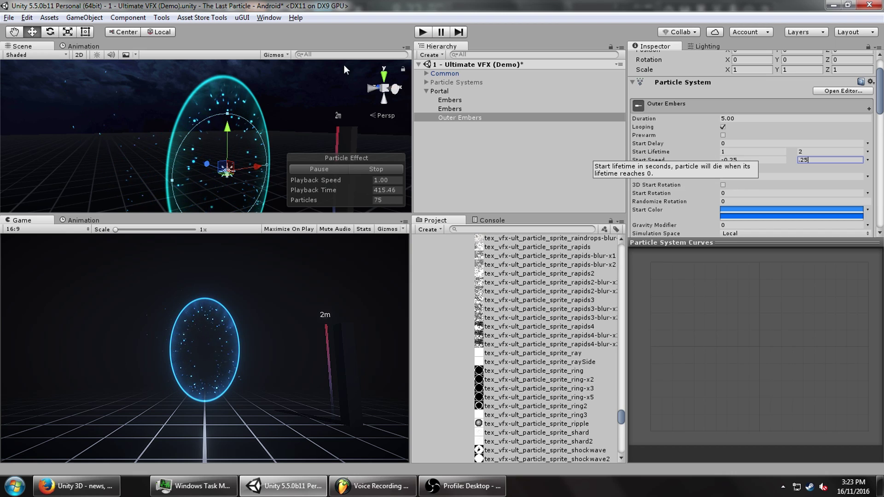
key("Return")
left_click_drag(218, 139, 199, 107, "alt")
- Examine the Outer Embers system's Shape settings, including its Randomize Direction value, and expand the Emission settings
scroll(770, 123, "down", 4)
left_click(654, 191)
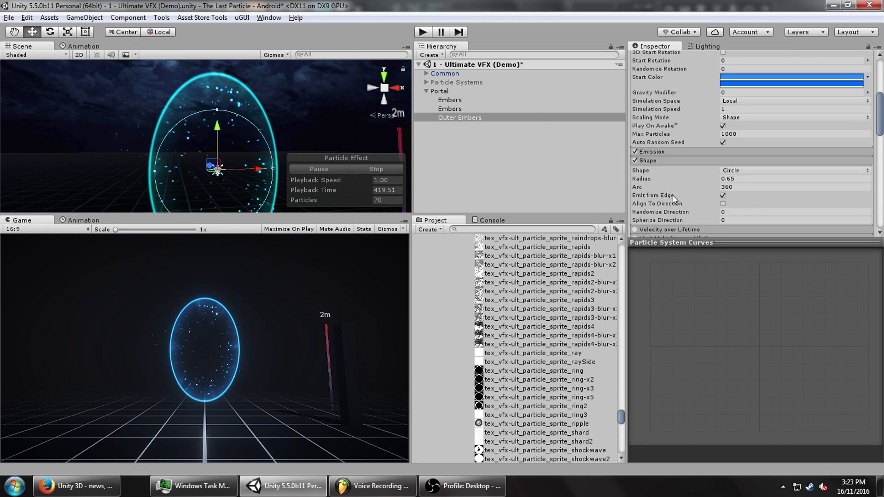
scroll(738, 133, "down", 5)
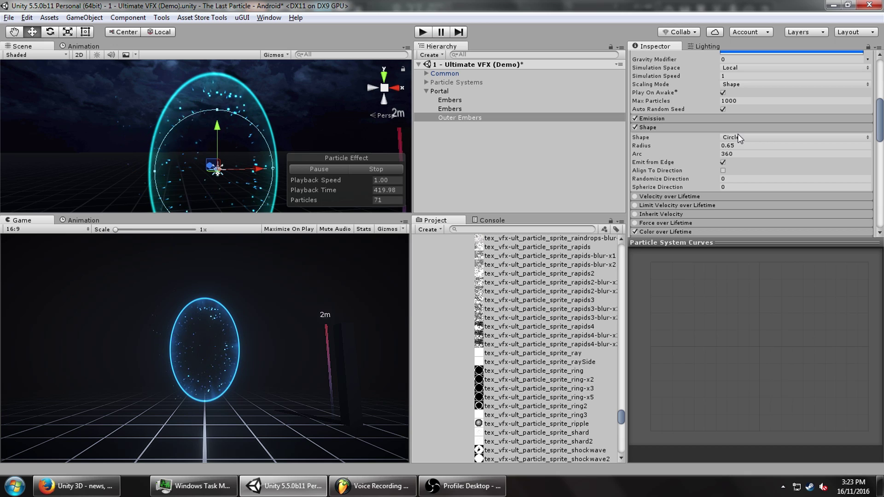
left_click(727, 179)
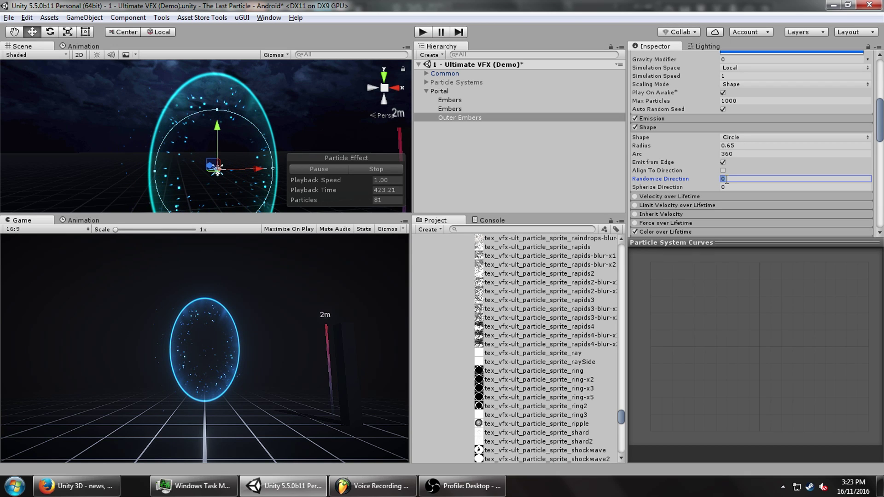
left_click_drag(116, 138, 152, 136, "alt")
left_click(745, 119)
left_click(746, 128)
- Set the Outer Embers system's Start Size to 0.1
scroll(763, 168, "down", 7)
scroll(763, 169, "up", 15)
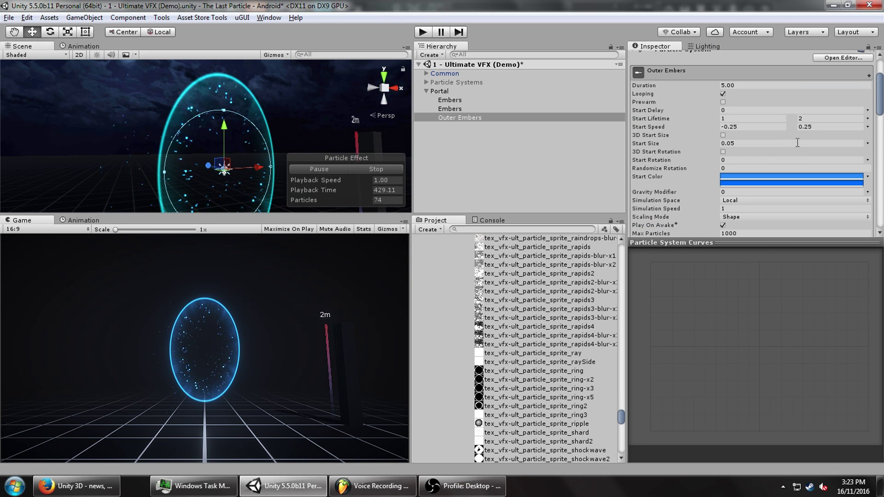
left_click(732, 143)
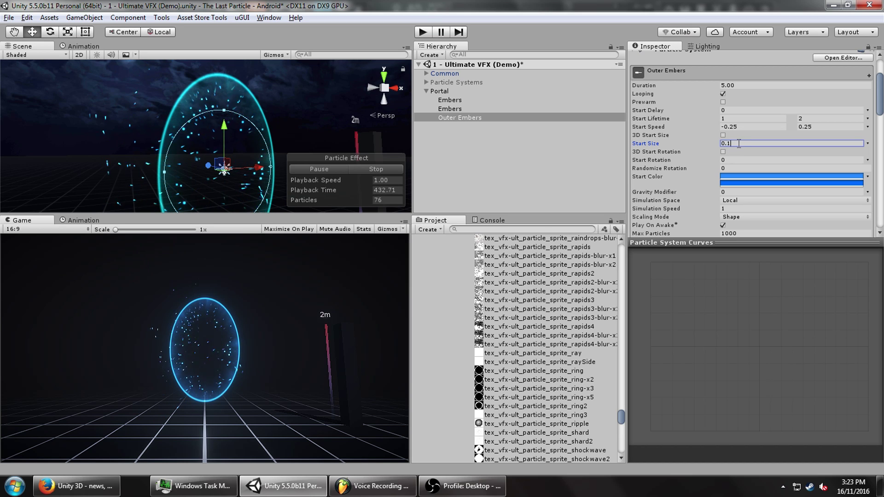
- Set the Outer Embers system's noise to Scroll Speed 0.25, Frequency 1 and Strength 0.25
scroll(686, 167, "down", 15)
scroll(693, 165, "down", 3)
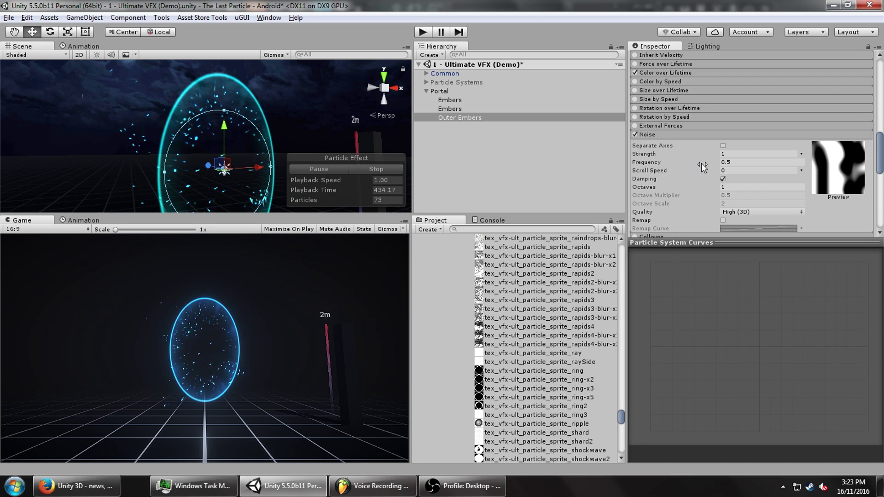
left_click(737, 170)
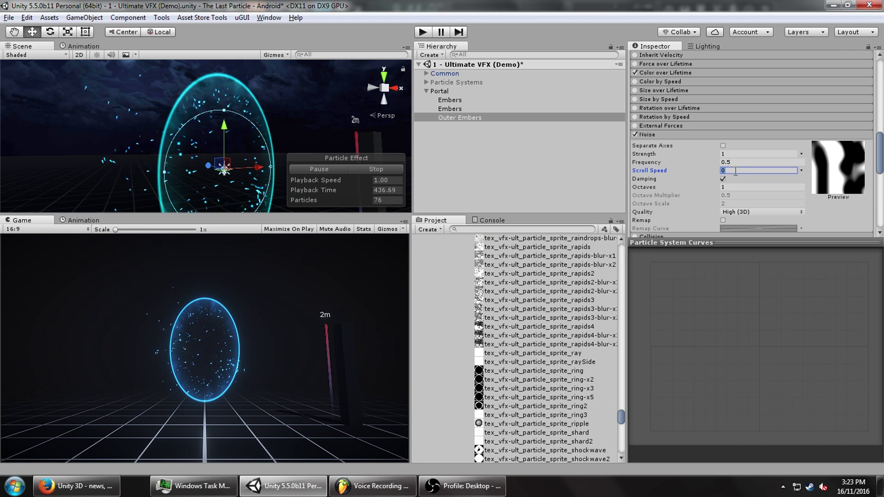
type(".25")
left_click(738, 162)
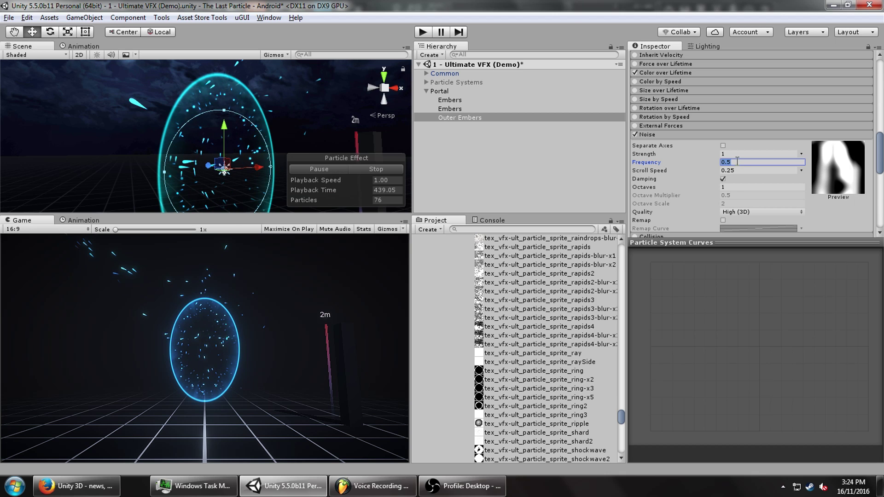
type("1")
left_click(735, 155)
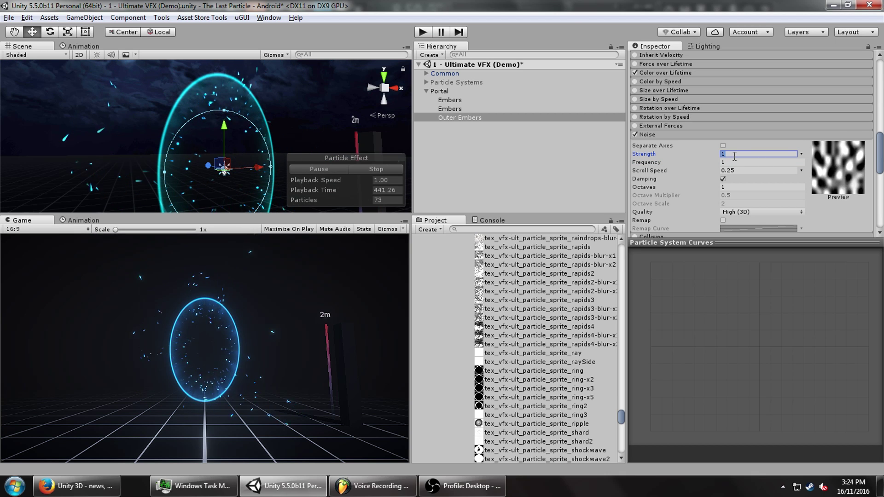
type(".")
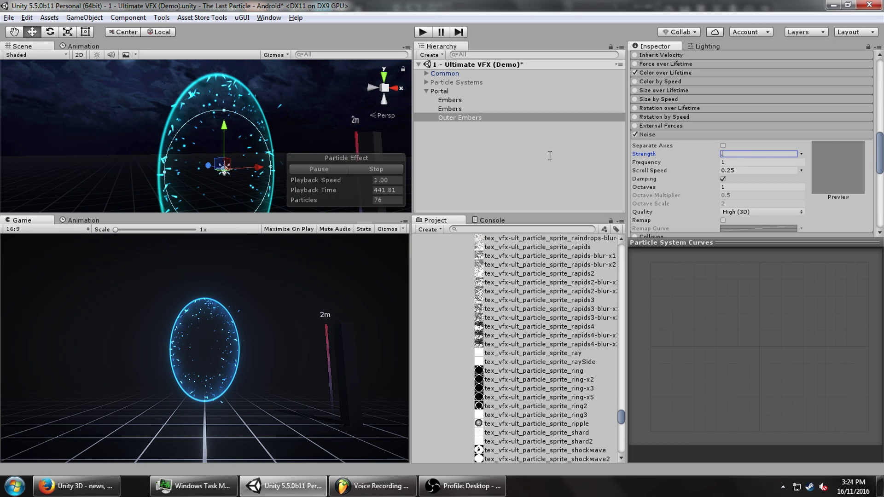
type("25")
left_click_drag(181, 144, 337, 139, "alt")
left_click_drag(250, 134, 116, 137, "alt")
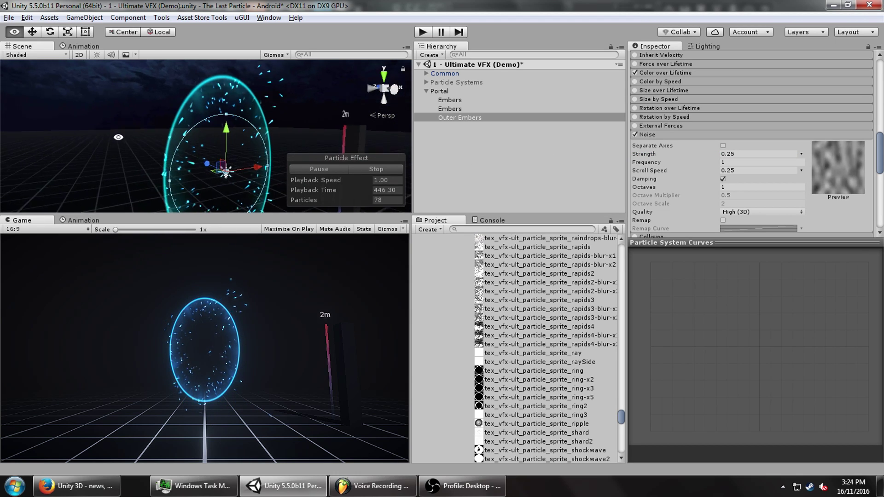
- Set the Outer Embers system's emission Rate over Time to 100
scroll(798, 156, "up", 10)
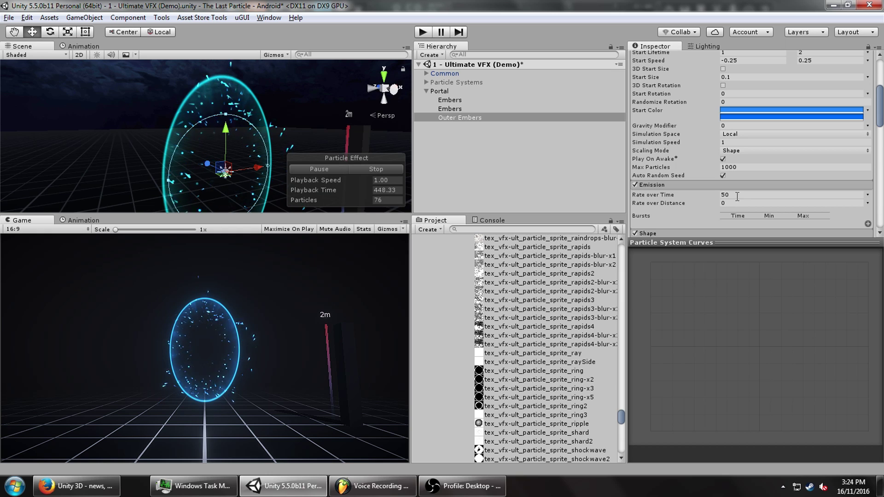
left_click(738, 197)
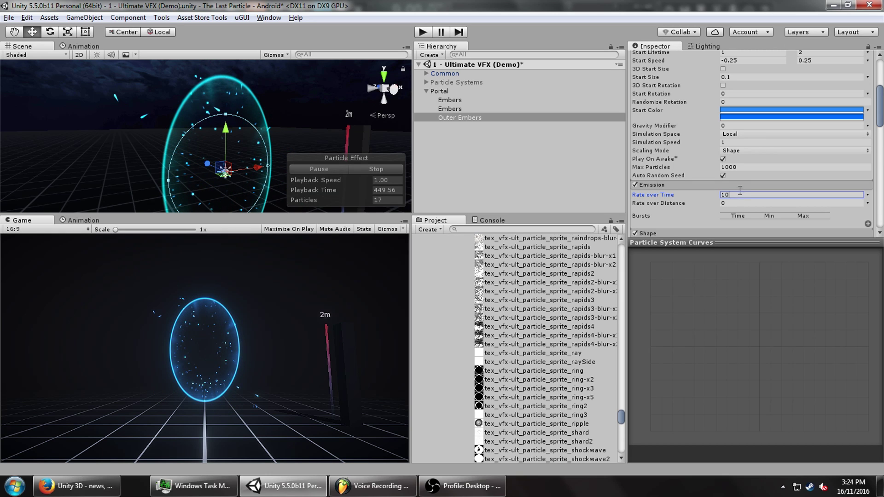
type("100")
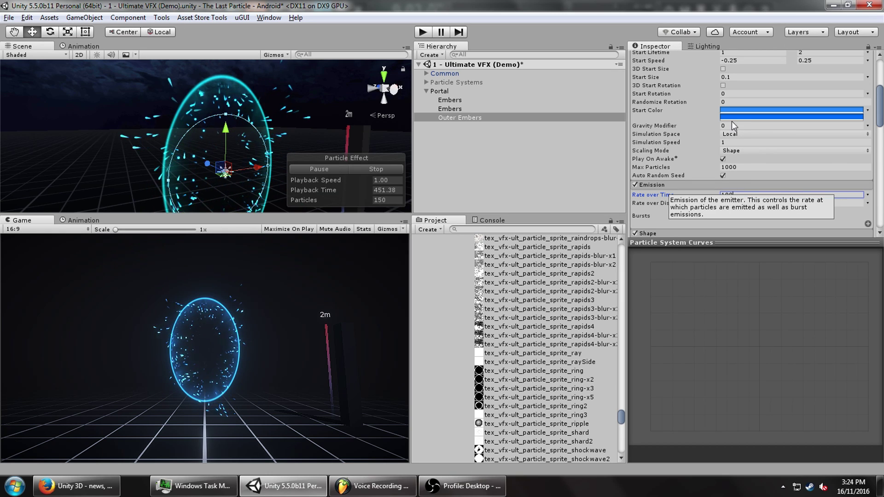
- Set the Outer Embers system's Start Speed range to -0.4 and 0.4
scroll(746, 119, "up", 3)
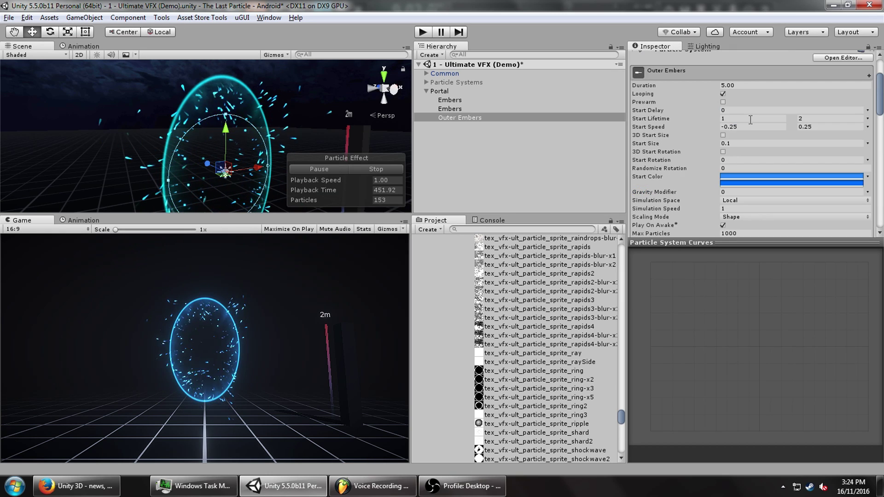
left_click(806, 127)
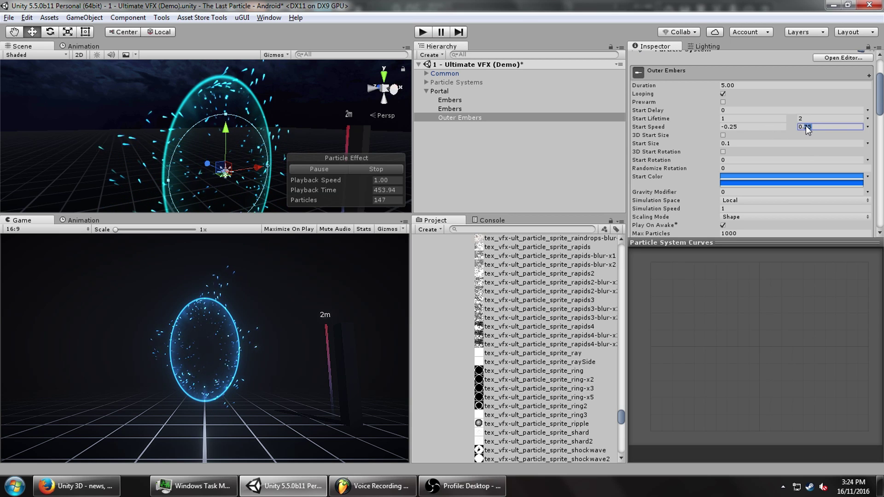
type("0.4")
left_click(730, 126)
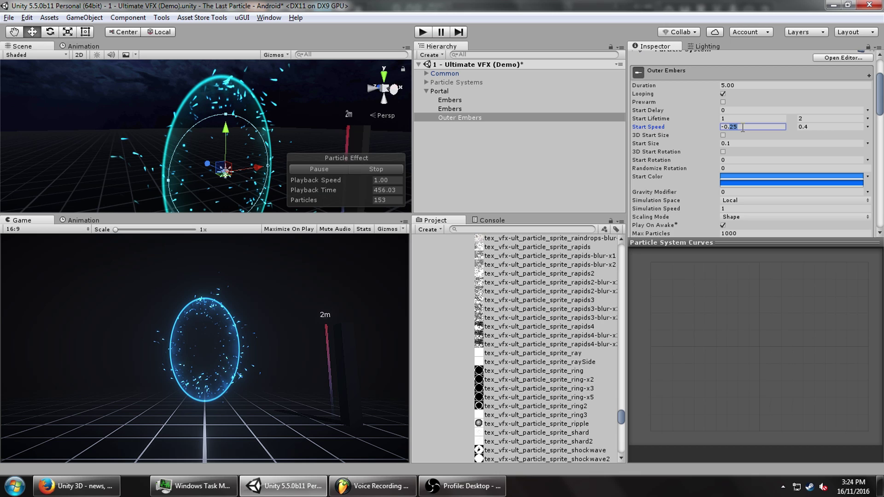
type("4")
mouse_move(194, 130)
left_mouse_down("alt")
mouse_move(336, 129)
mouse_move(180, 136)
left_mouse_up("alt")
- Set the Outer Embers system's Start Size to 0.05 and restart its particle preview
scroll(825, 173, "down", 12)
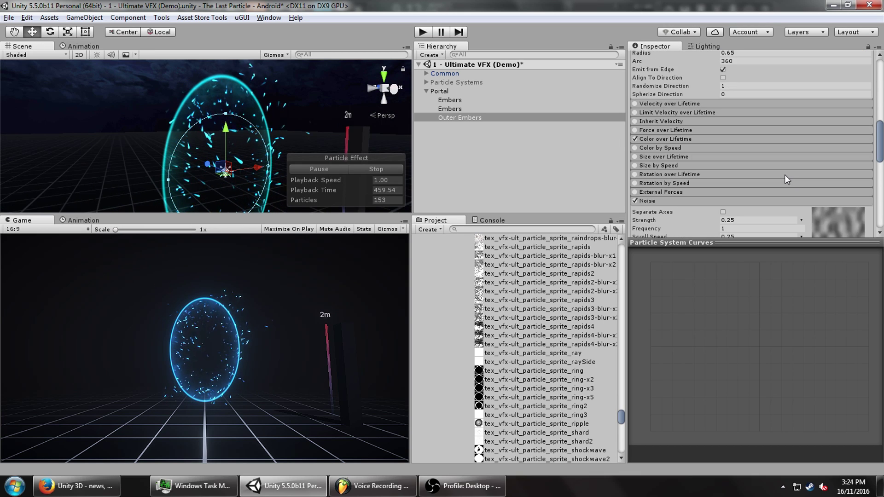
scroll(760, 157, "up", 12)
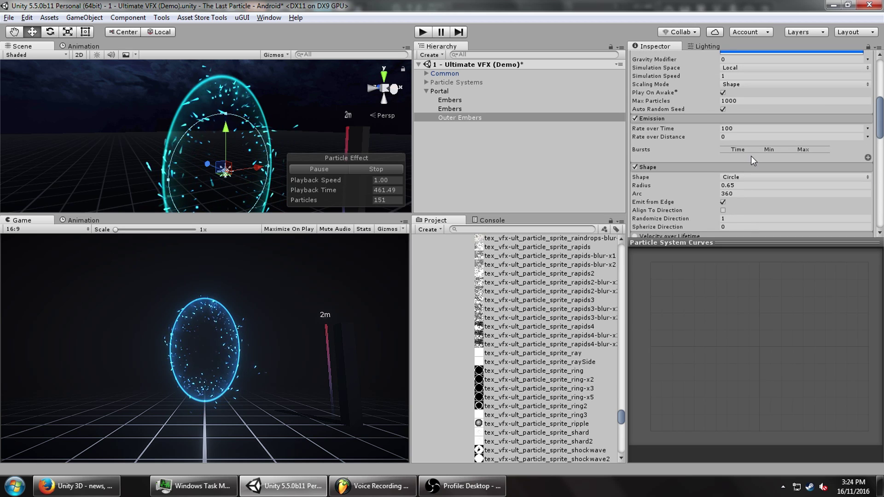
scroll(737, 120, "up", 5)
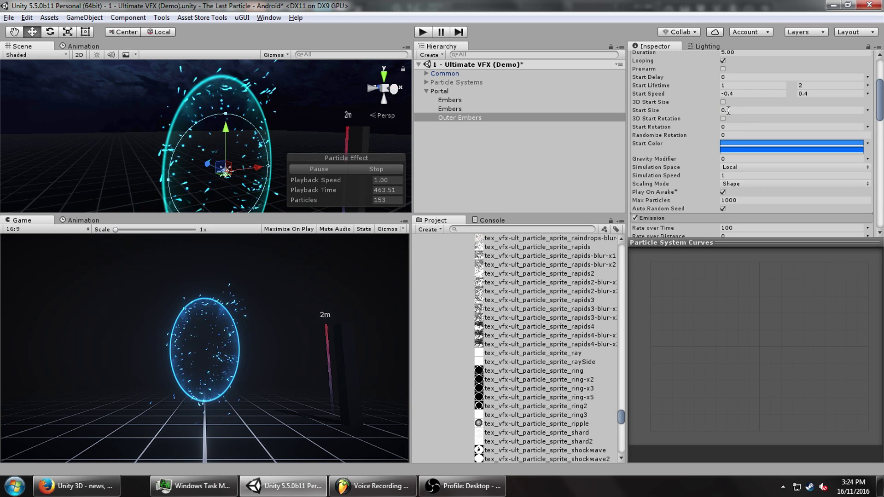
left_click(728, 110)
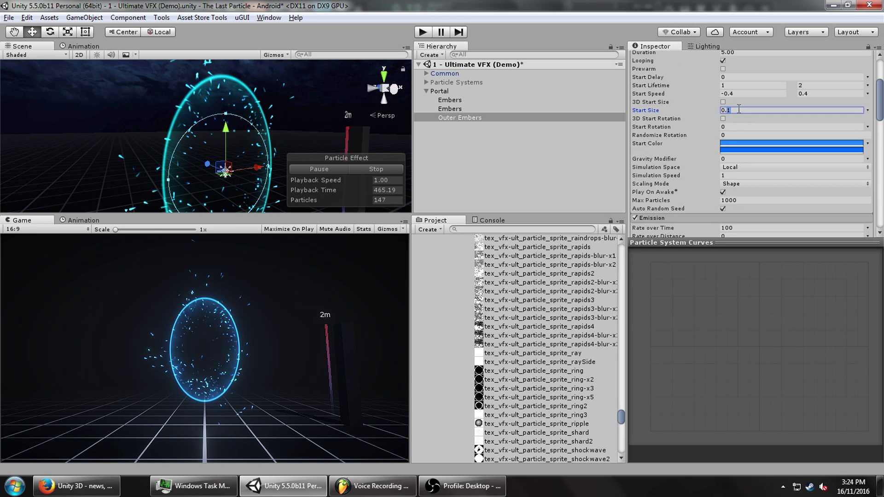
left_click(375, 172)
left_click(335, 172)
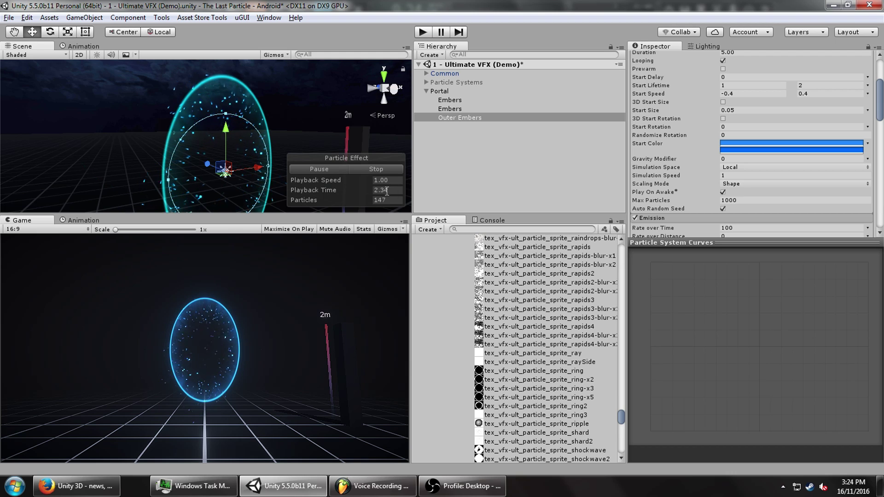
mouse_move(391, 157)
left_mouse_down("alt")
mouse_move(359, 143)
mouse_move(396, 147)
left_mouse_up("alt")
- Try orange FF6F00 as the Outer Embers system's second Start Color, reverting it after viewing the particles
left_click(753, 150)
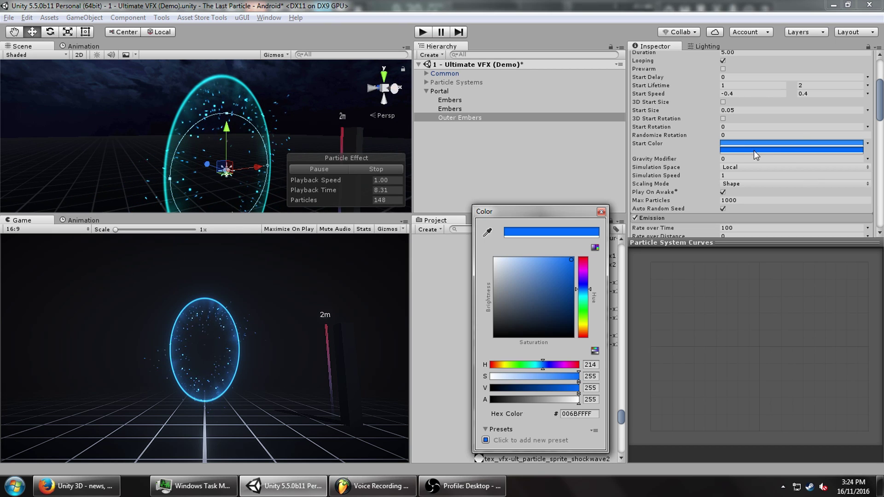
left_click_drag(584, 309, 585, 333)
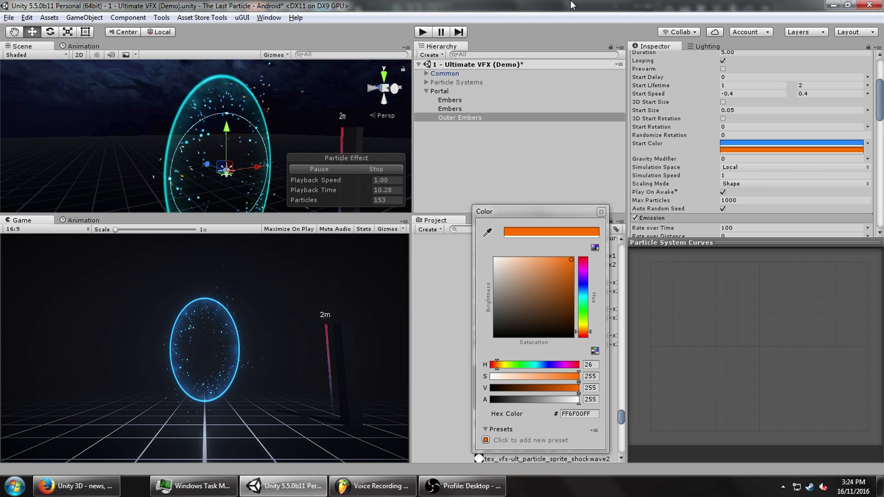
left_click_drag(340, 130, 251, 150, "alt")
key("ctrl+z")
- Shift the hue of the Outer Embers system's second Start Color to a deep pure blue
left_click(762, 150)
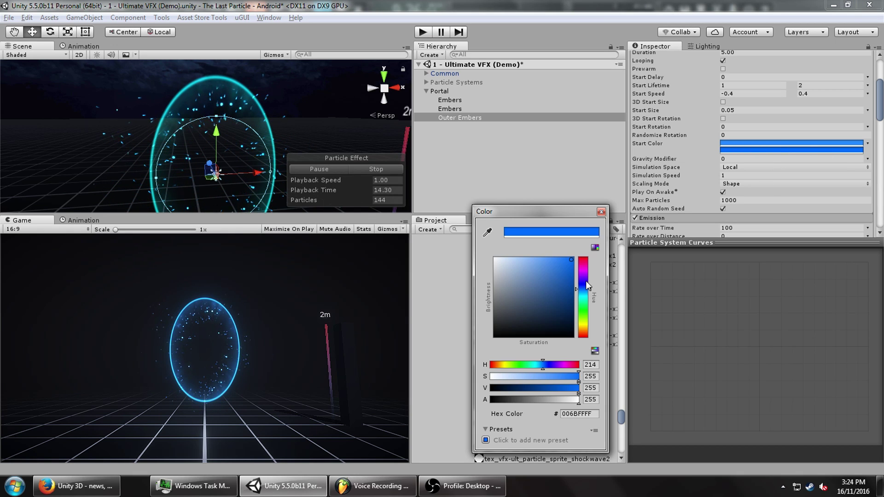
mouse_move(586, 282)
left_mouse_down()
mouse_move(584, 300)
mouse_move(580, 281)
mouse_move(583, 289)
left_mouse_up()
left_click(601, 6)
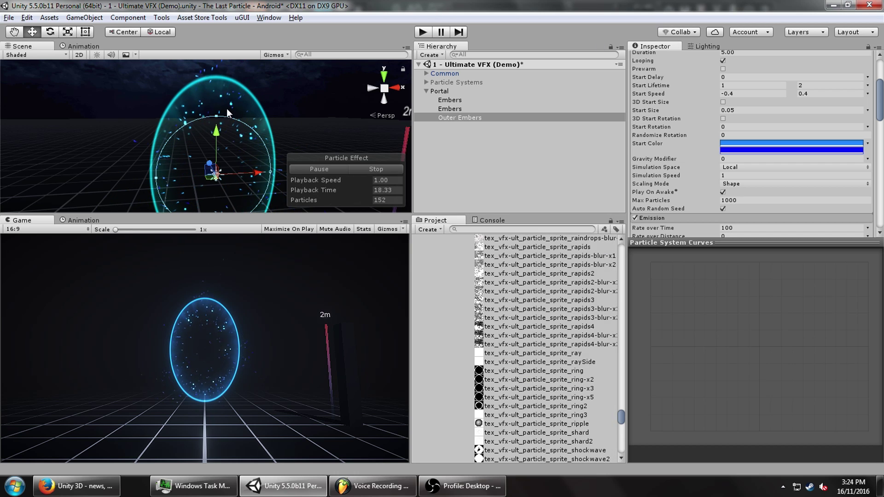
left_click_drag(226, 110, 186, 147, "alt")
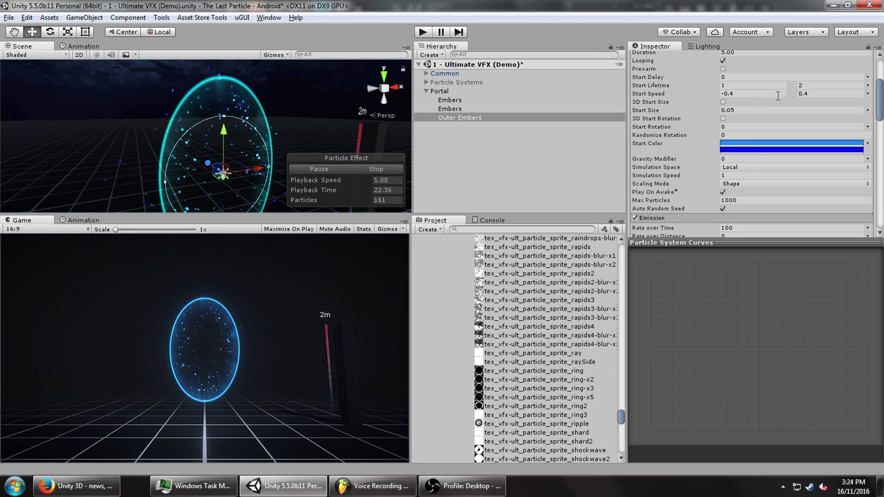
- Set the Outer Embers system's Start Speed range to -1 and 1
left_click(725, 93)
type("-1")
left_click(804, 94)
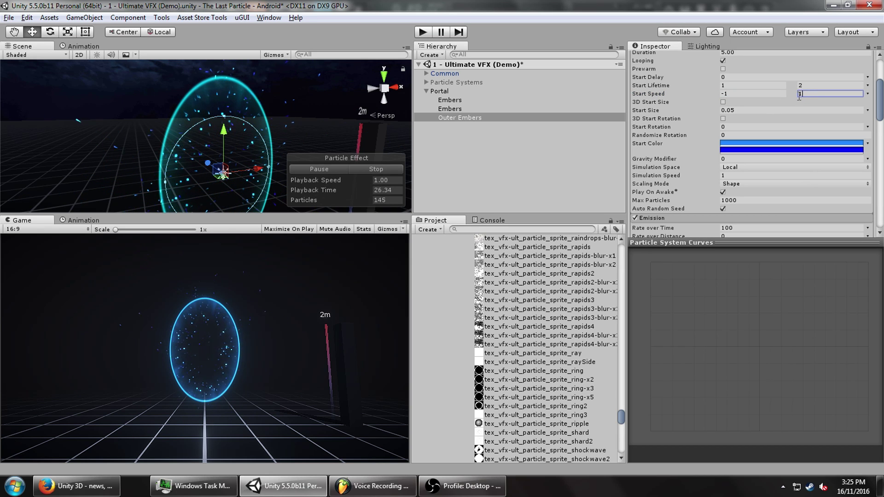
- Set the Outer Embers system's noise Strength to 0.5
scroll(813, 113, "down", 8)
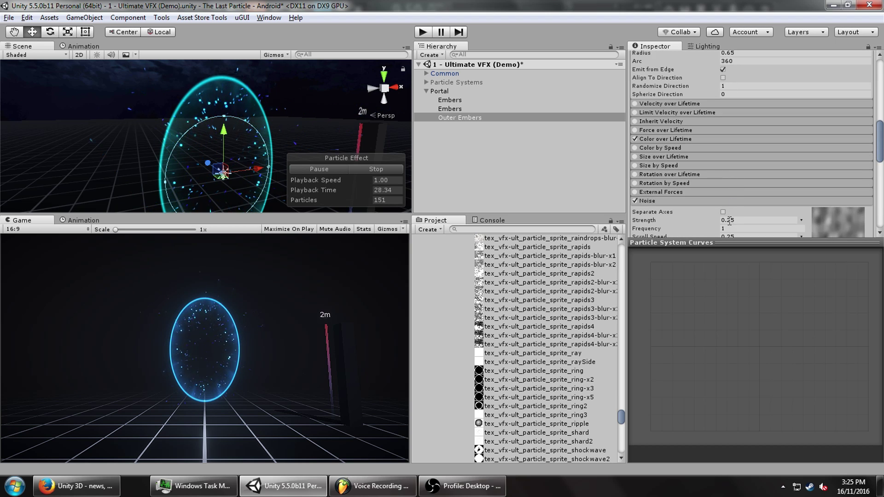
left_click(731, 221)
type("0.5")
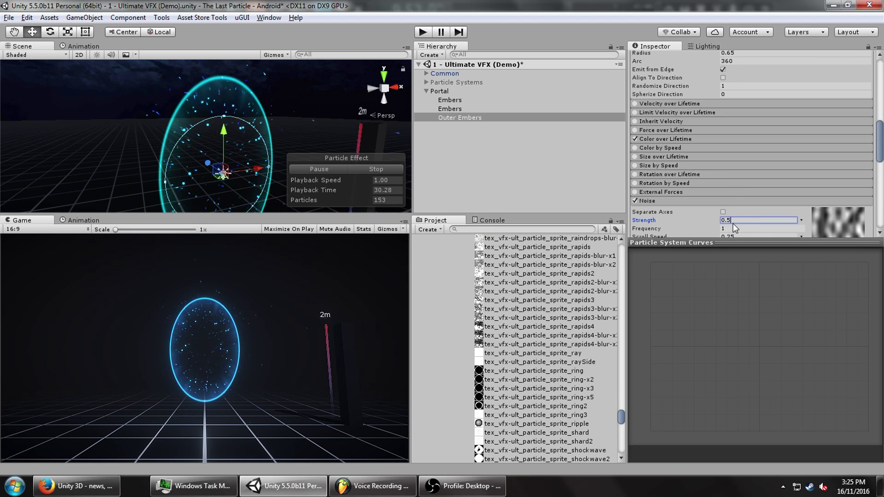
left_click_drag(81, 89, 66, 120, "alt")
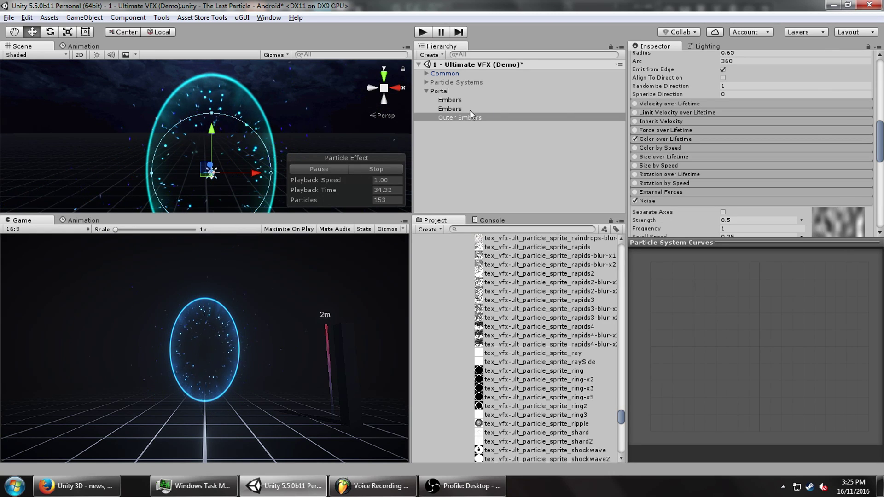
key("ctrl+z")
- Examine the portal and its outer embers in the scene from several angles and distances
scroll(762, 108, "up", 6)
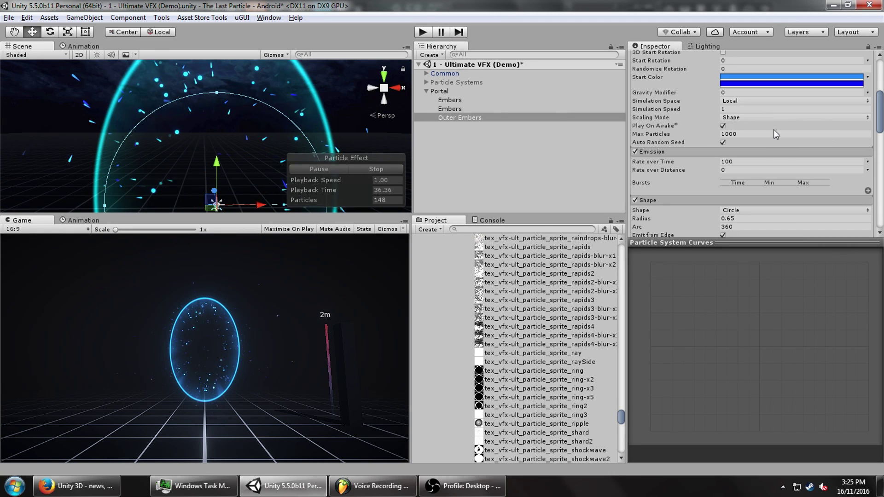
scroll(209, 115, "down", 3)
left_click_drag(230, 132, 293, 129, "alt")
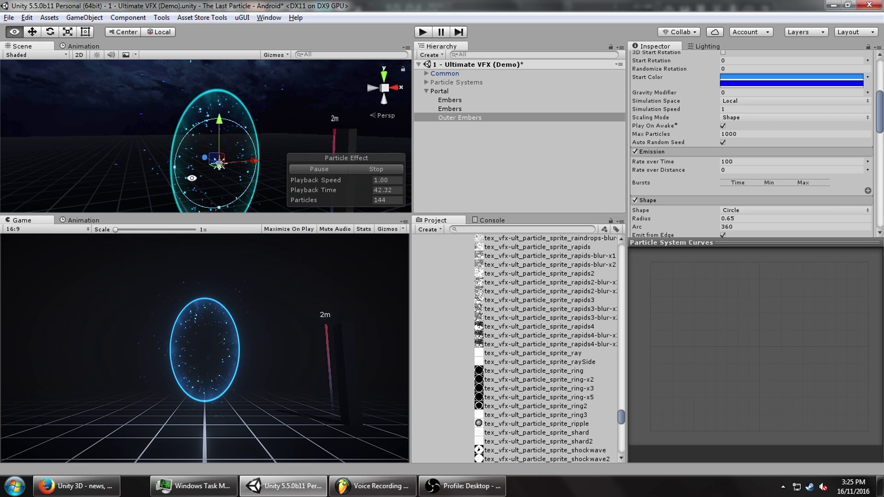
left_click_drag(266, 138, 229, 139, "alt")
scroll(185, 108, "up", 3)
middle_click_drag(281, 117, 279, 116)
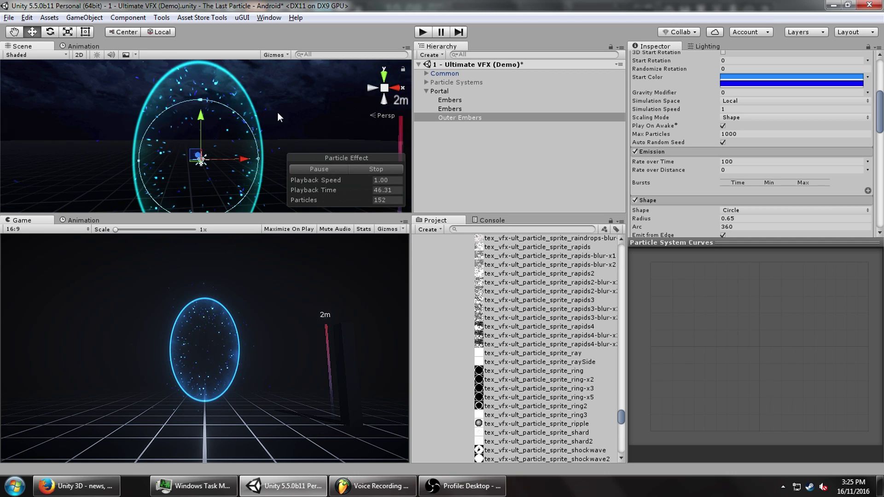
left_click_drag(309, 117, 373, 117, "alt")
- Add a new particle system as a child of Portal and set its emission shape to Circle
right_click(447, 91)
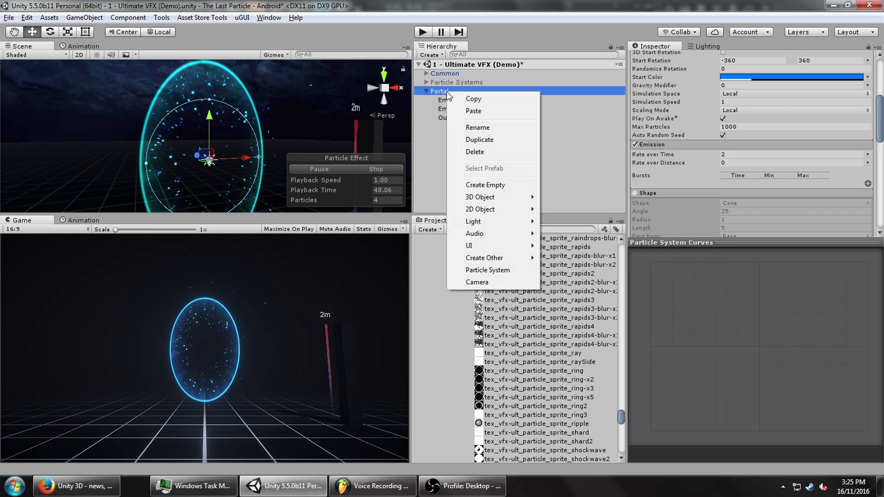
left_click(488, 270)
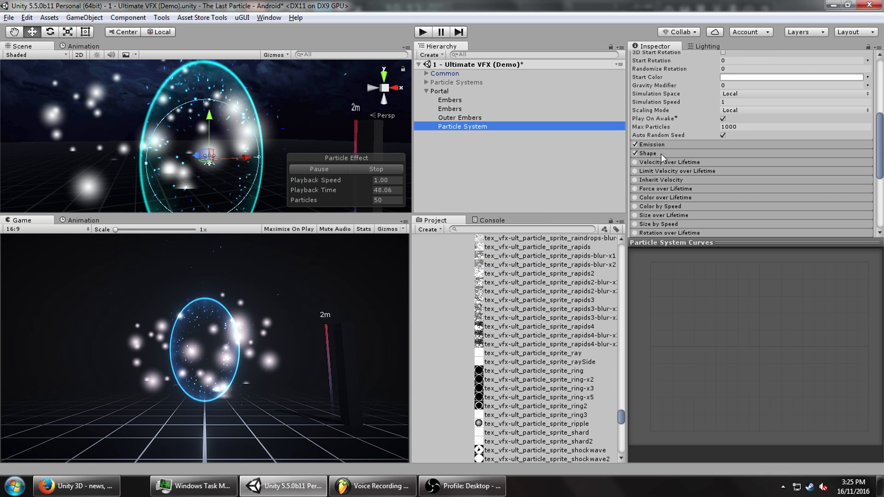
left_click(660, 156)
left_click(742, 162)
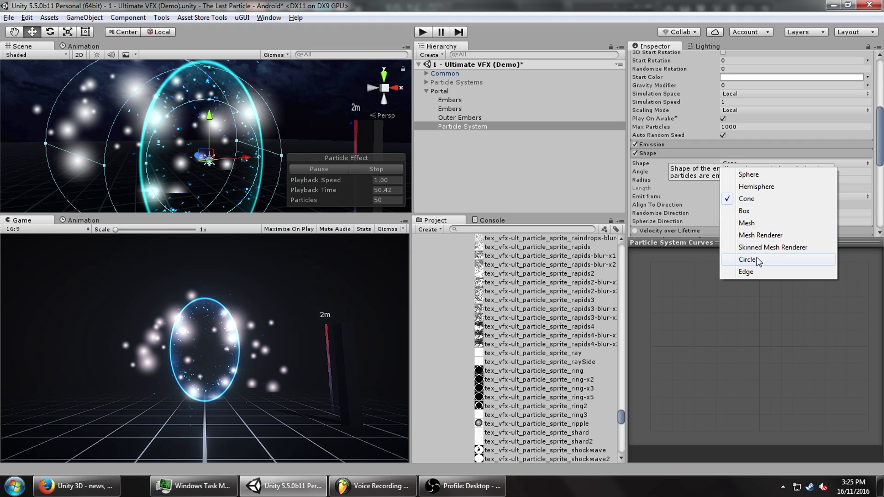
left_click(757, 259)
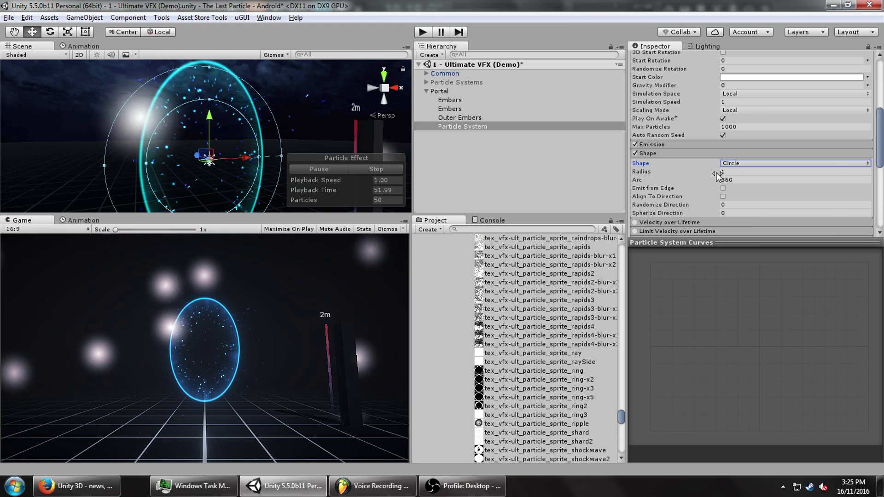
- Set the new particle system's Scaling Mode to Shape
scroll(743, 174, "up", 3)
left_click(737, 176)
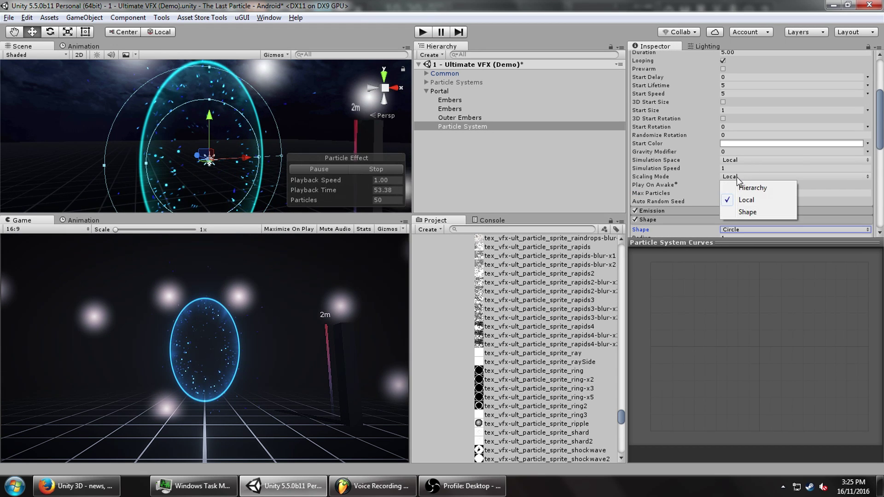
left_click(737, 212)
- Assign the mat_vfx-ult_particle_spritesheet_smoke-add_sp[1.0] material to the new particle system's renderer
scroll(234, 114, "down", 2)
scroll(765, 187, "down", 3)
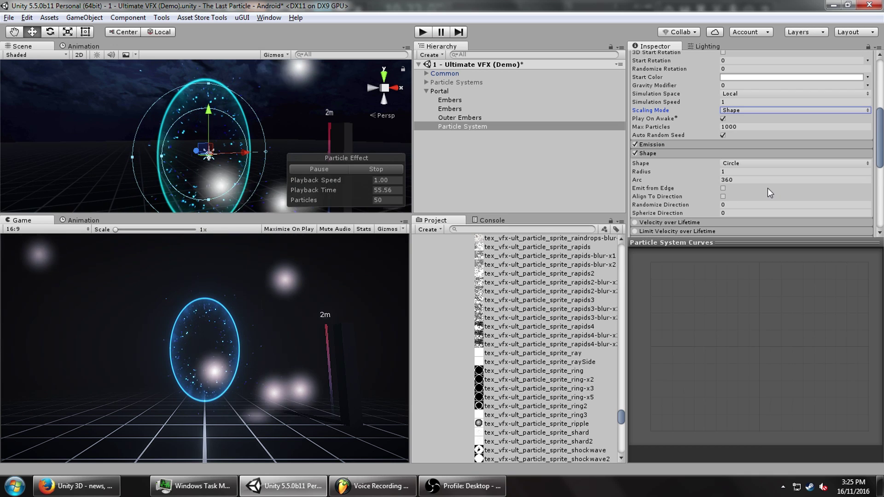
scroll(718, 178, "down", 8)
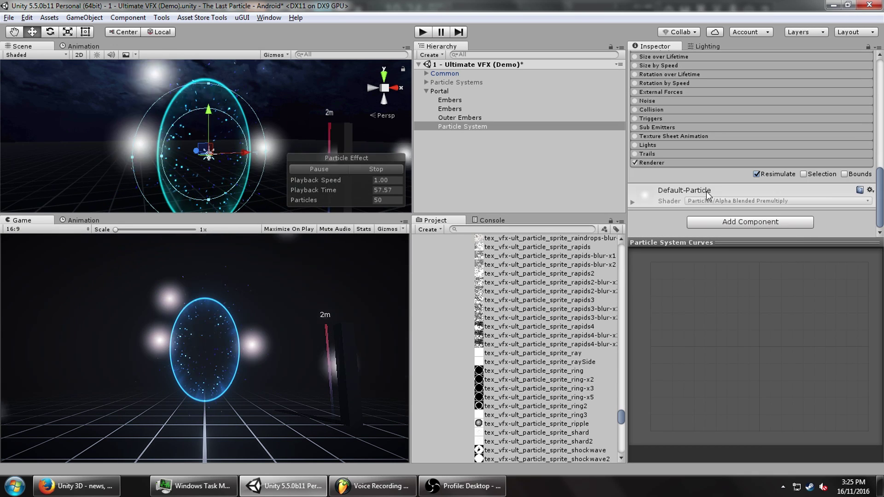
left_click(682, 163)
left_click(868, 190)
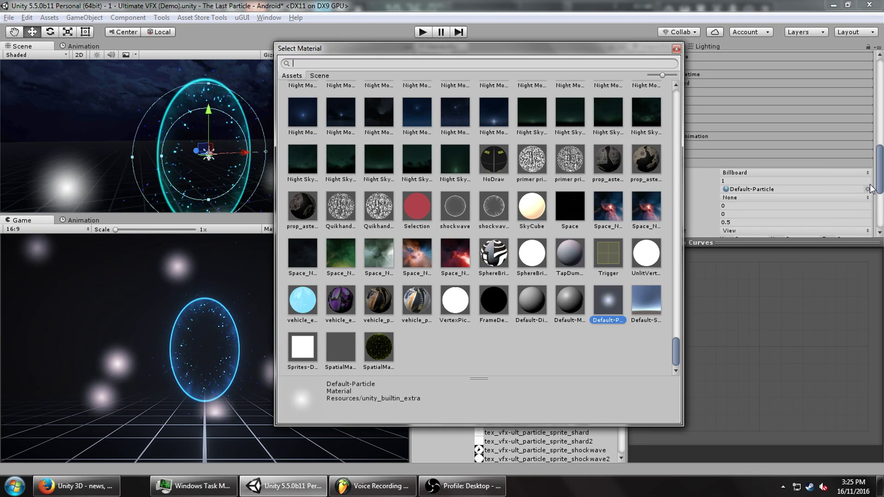
type("smoke")
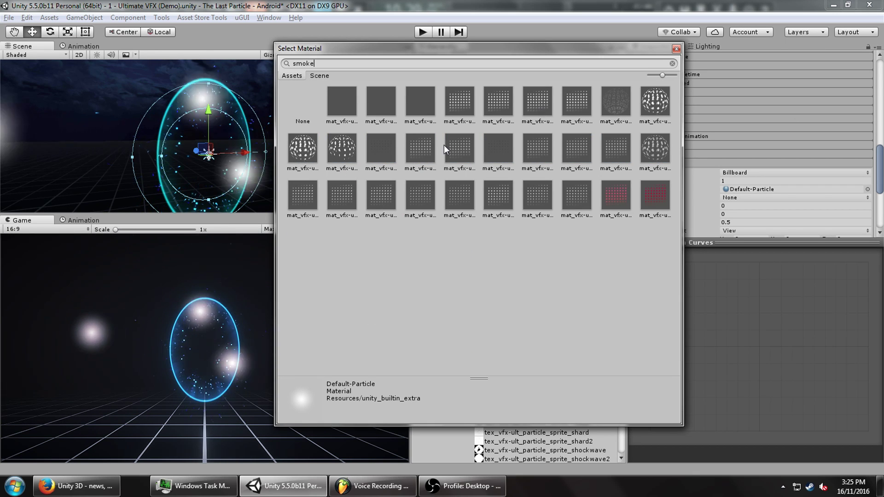
left_click(421, 154)
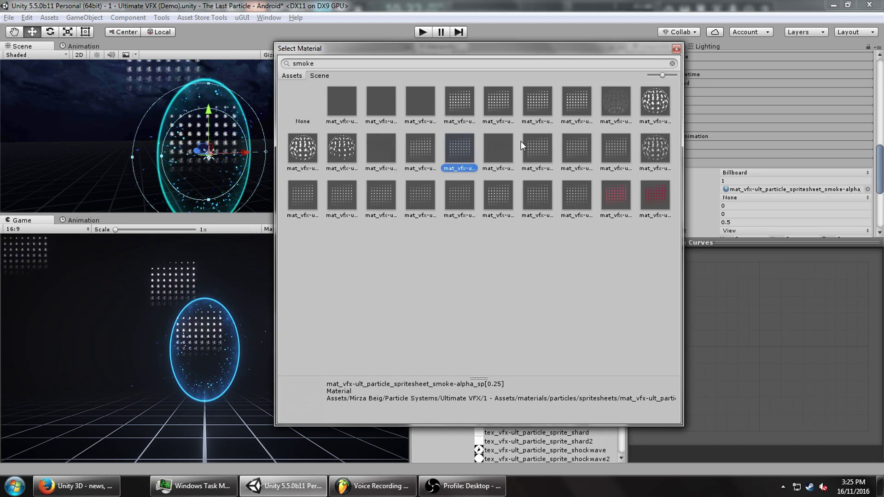
left_click(543, 146)
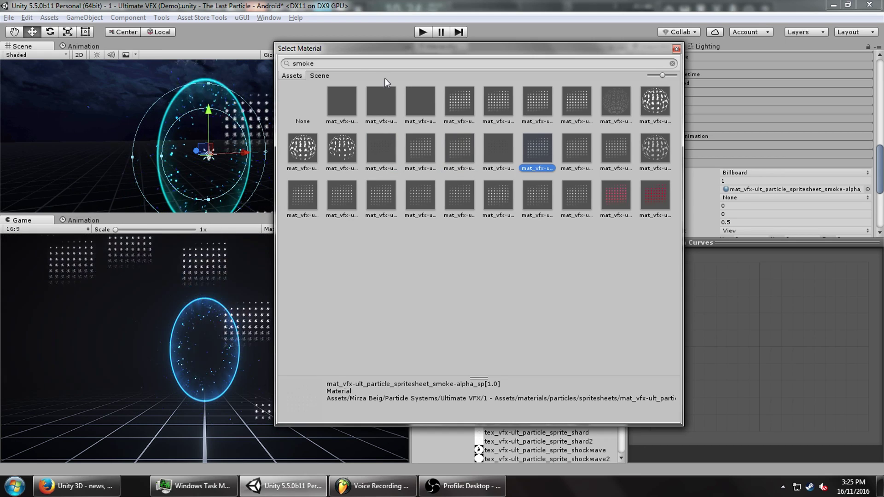
left_click(368, 63)
key("BackSpace")
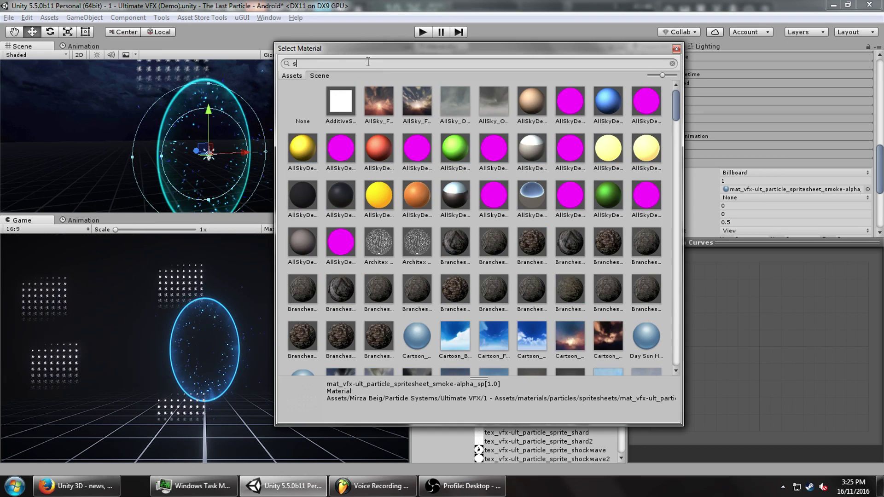
type("smoke add")
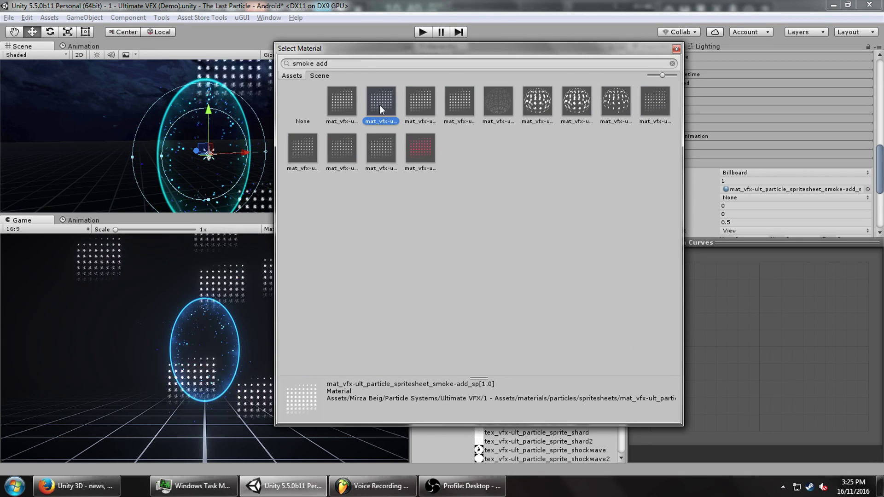
double_click(380, 105)
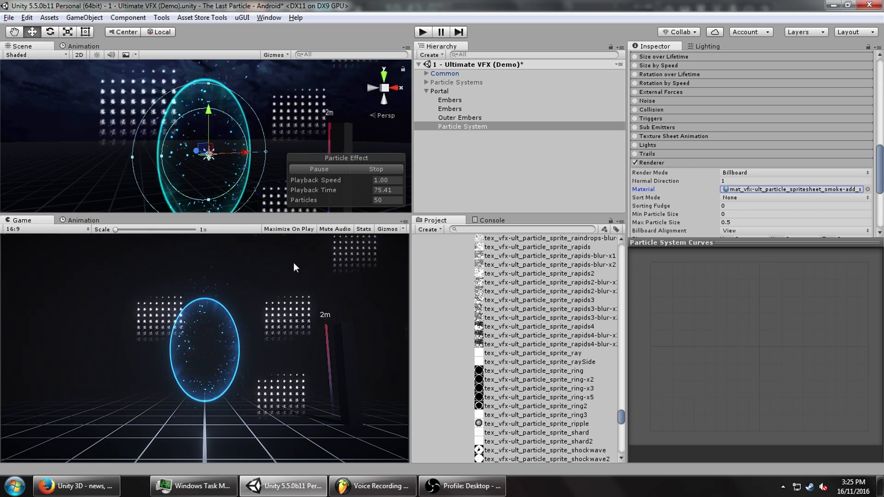
- Enable Texture Sheet Animation on the new particle system with 8 by 8 tiles
left_click(661, 136)
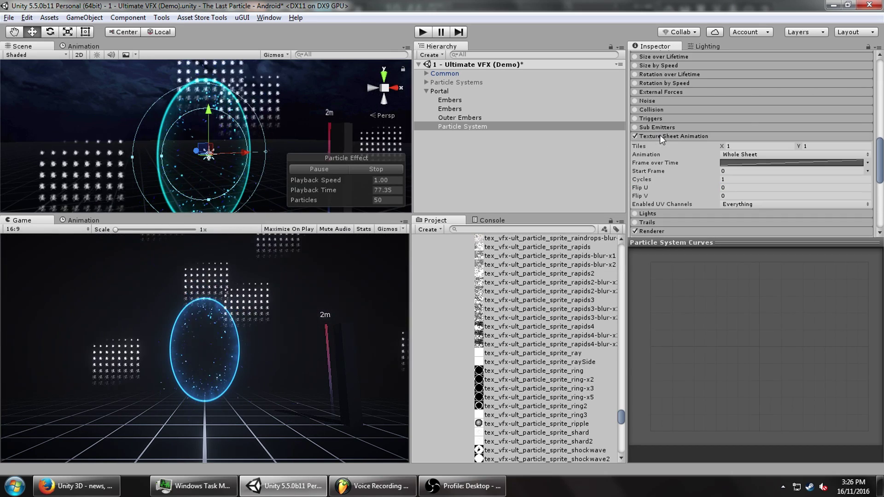
left_click(731, 145)
type("8")
left_click(823, 146)
type("8")
- Set the particle system's Start Speed to 0 and Start Lifetime to 2
scroll(770, 160, "up", 15)
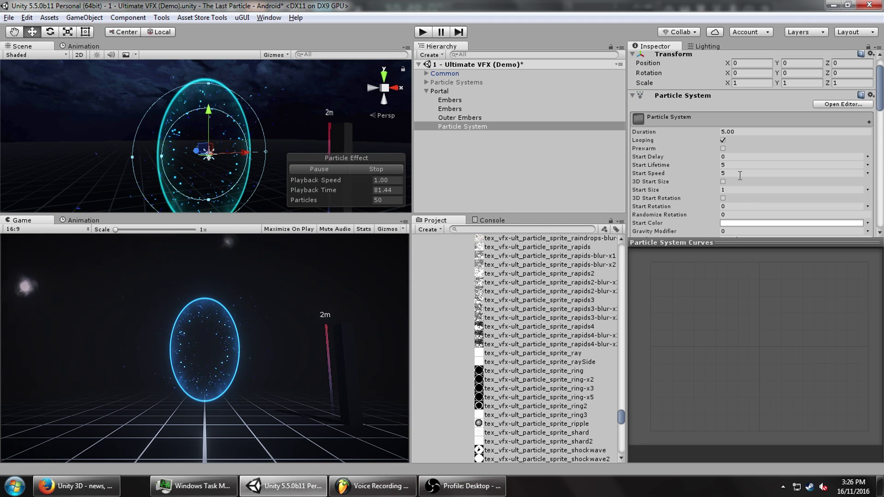
left_click(737, 172)
type("0")
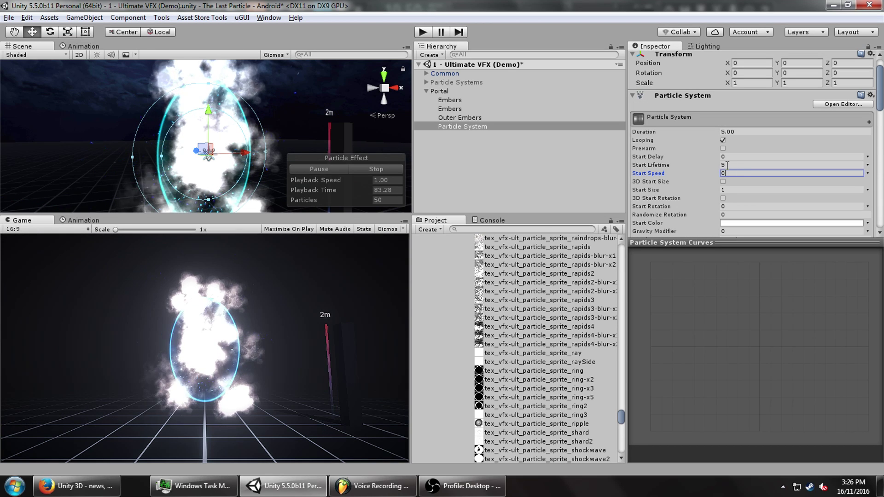
left_click(726, 165)
type("2")
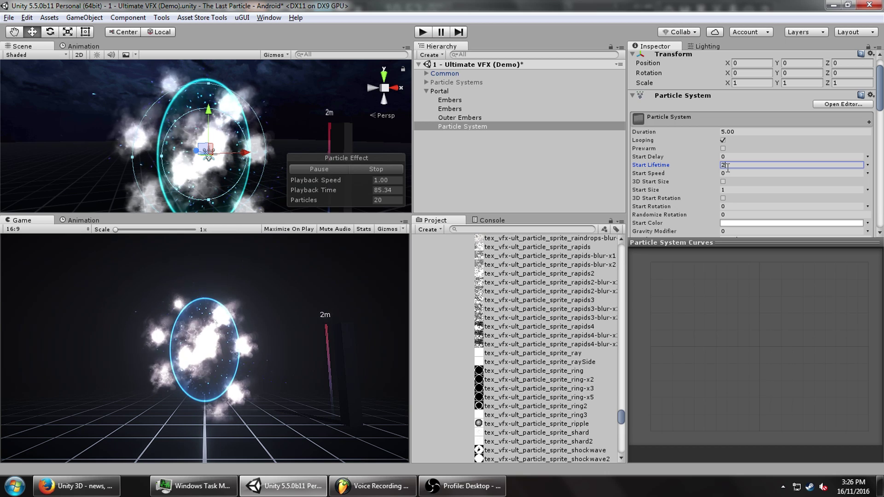
- Set the particle system's Start Color to a bright light blue with an alpha of 32
scroll(671, 192, "down", 5)
left_click(754, 90)
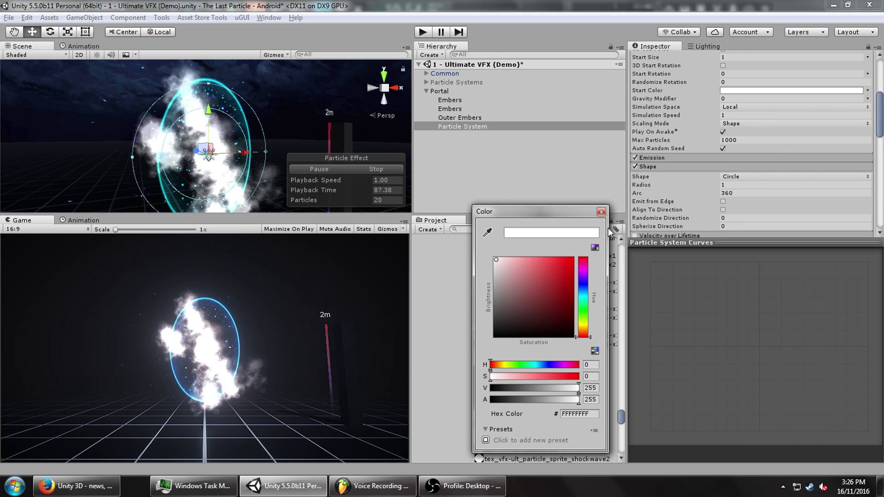
type("32")
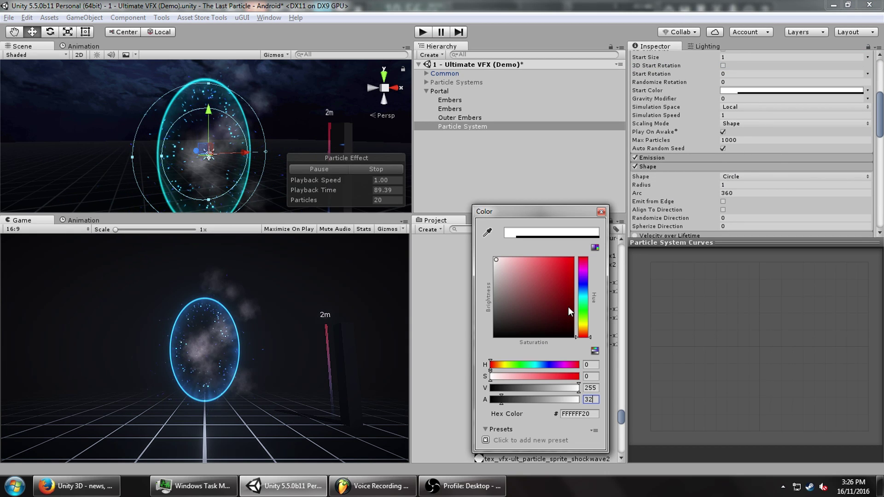
left_click_drag(565, 265, 593, 244)
left_click(587, 293)
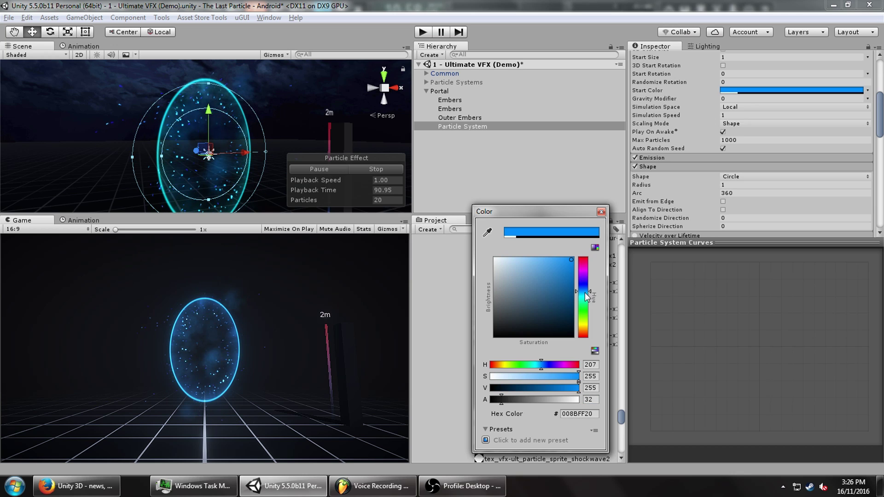
left_click_drag(585, 300, 582, 295)
left_click(643, 4)
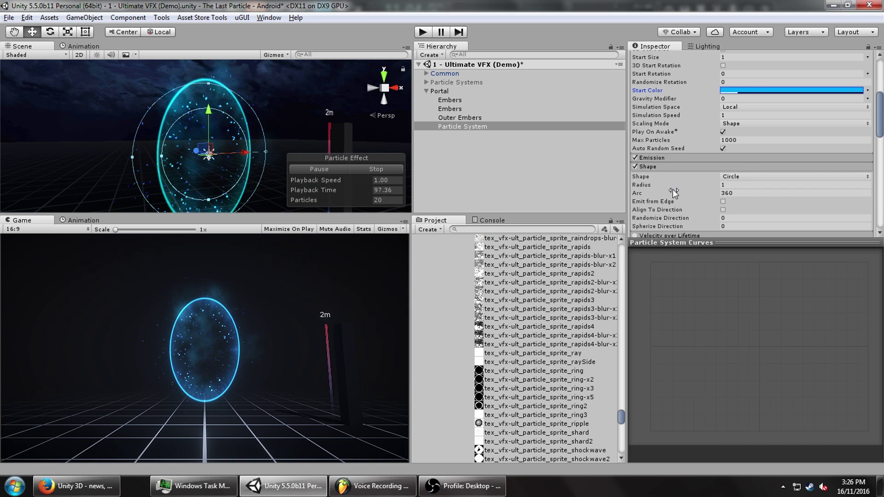
- Emit the particles from the edge of a circle of radius 0.33 and randomize Start Size between constants 1 and 2
left_click(723, 202)
left_click_drag(701, 188, 685, 183)
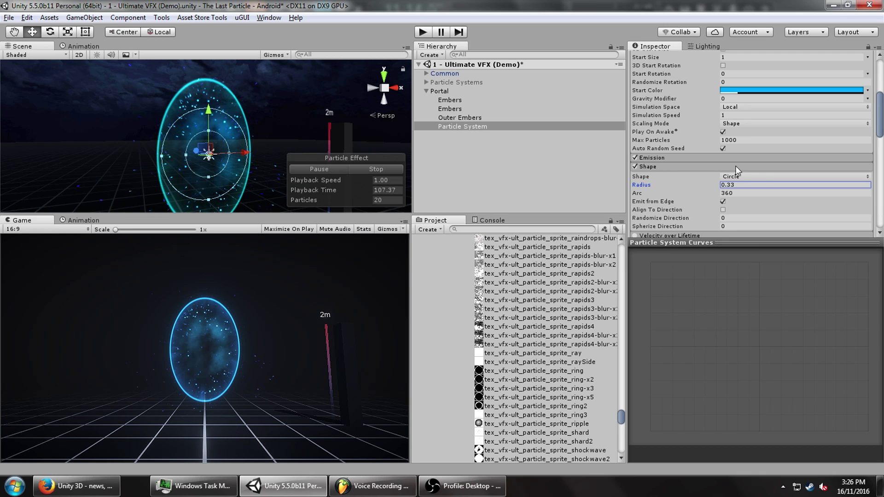
scroll(724, 131, "up", 5)
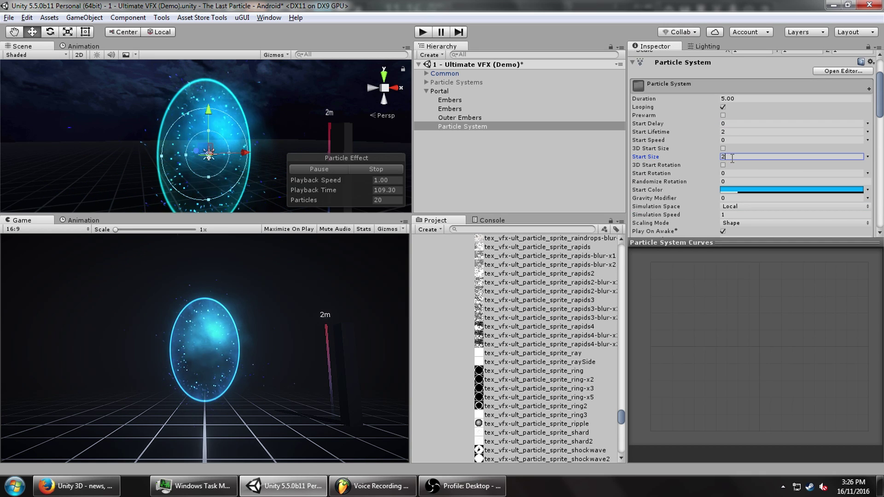
left_click(868, 157)
left_click(774, 190)
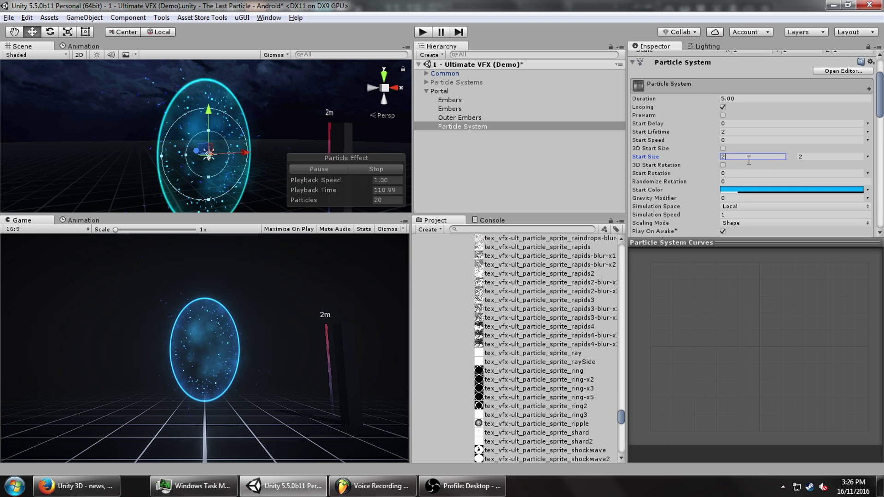
- Set the particle system's emission Rate over Time to 4
scroll(724, 193, "down", 3)
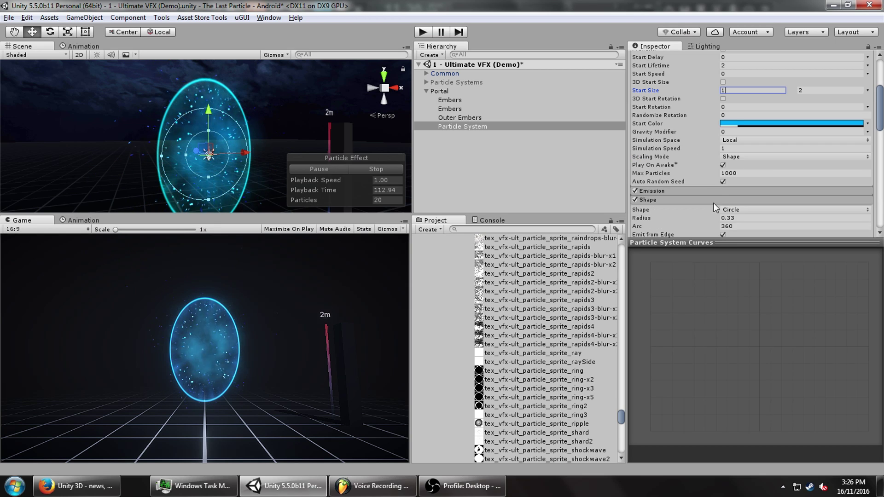
left_click(751, 201)
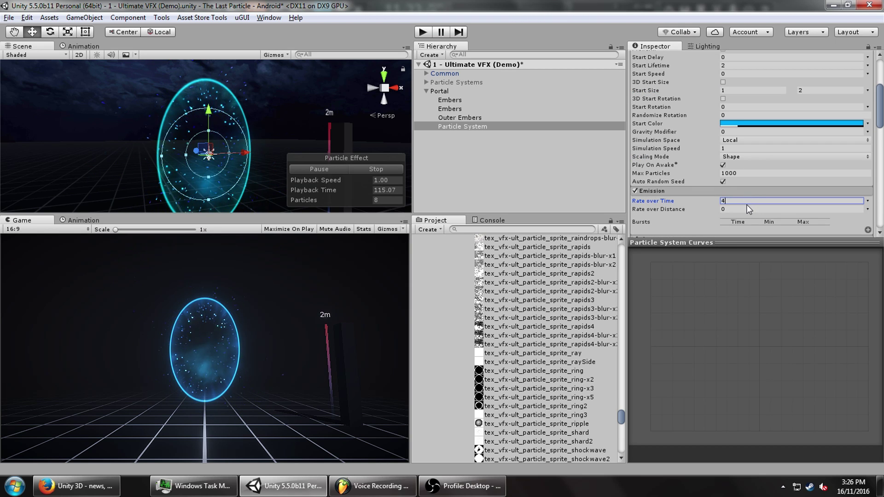
scroll(745, 205, "down", 6)
scroll(745, 204, "up", 7)
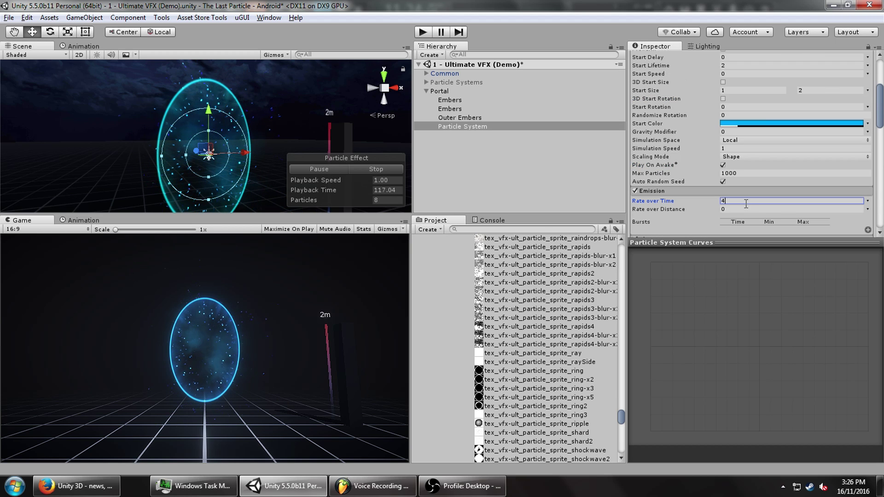
- Enable Color over Lifetime and apply the white preset gradient that fades in from transparent and back out
scroll(724, 177, "down", 5)
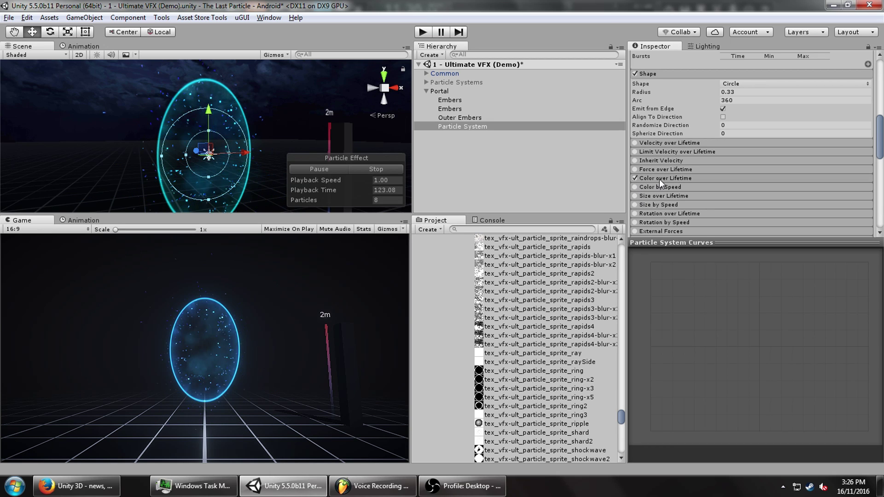
left_click(659, 179)
left_click(735, 188)
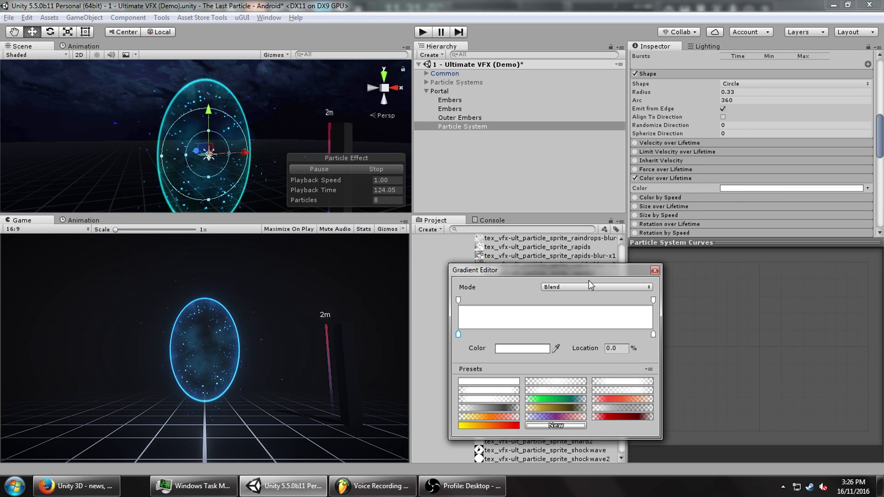
left_click(571, 378)
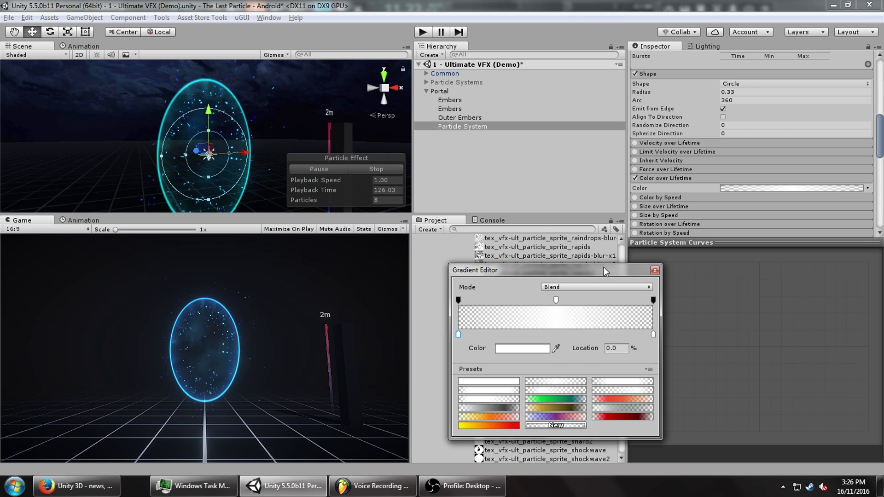
left_click(655, 270)
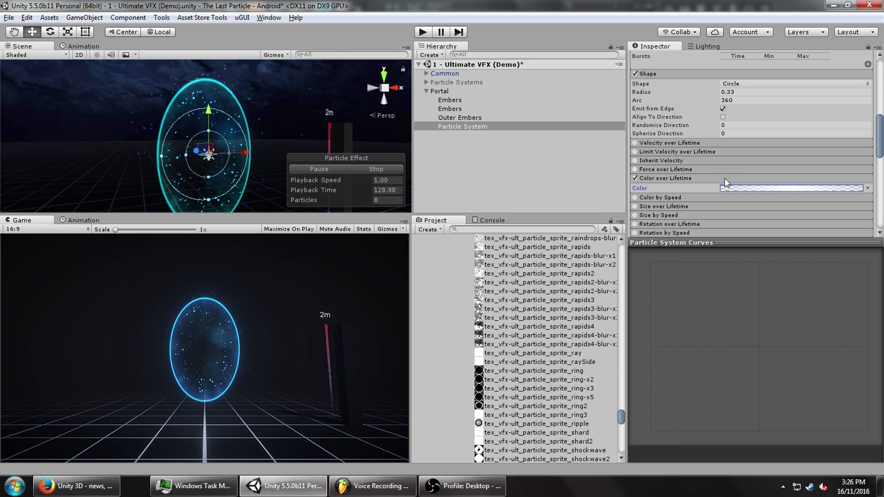
- Rename the new particle system under Portal as Smoke
scroll(725, 173, "up", 3)
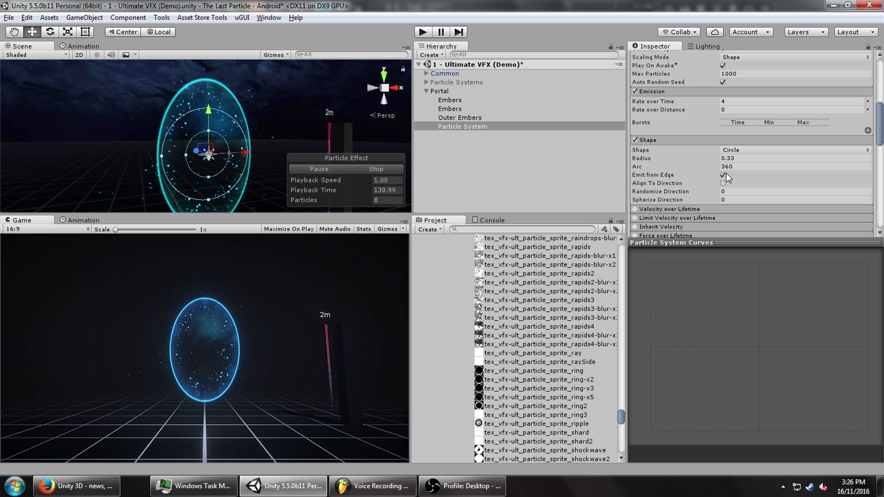
left_click(460, 126)
scroll(675, 76, "up", 8)
left_click(676, 59)
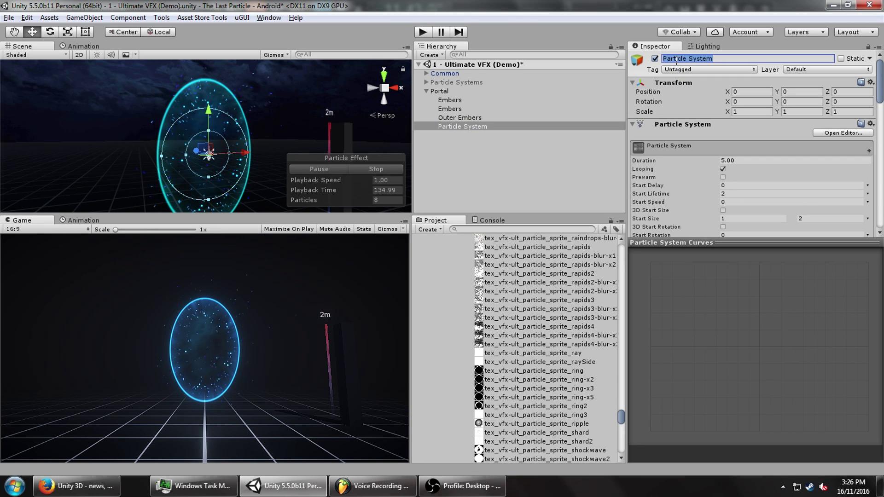
type("Smoke")
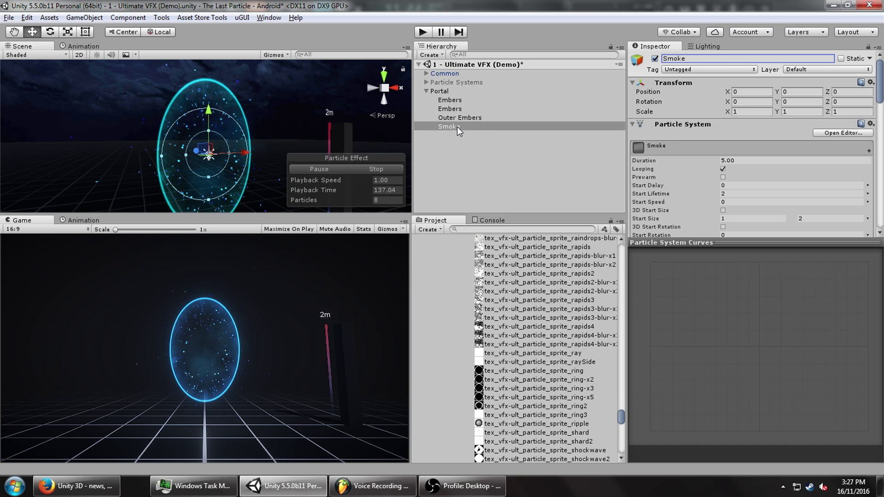
- Duplicate Smoke, place the copy above it under Portal, and rename the copy as Fire
left_click(457, 126)
key("ctrl+d")
left_click_drag(454, 136, 458, 122)
left_click(693, 58)
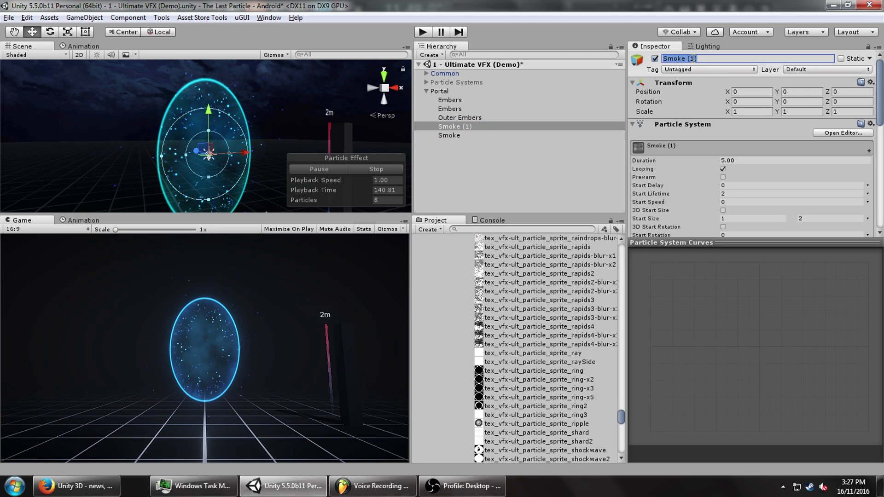
- Assign the mat_vfx-ult_particle_sprite_fire3-add_sp[1.0] material to Fire's renderer, searching the materials for "fire add"
scroll(739, 173, "down", 10)
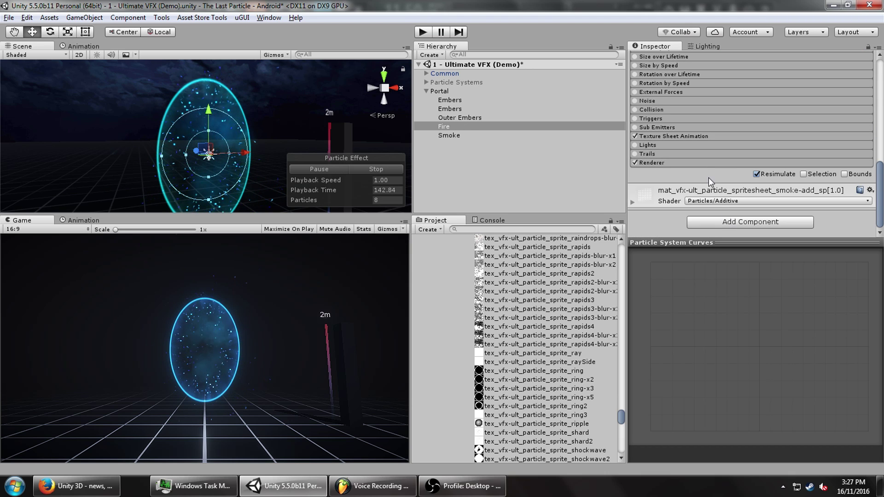
left_click(704, 164)
left_click(868, 190)
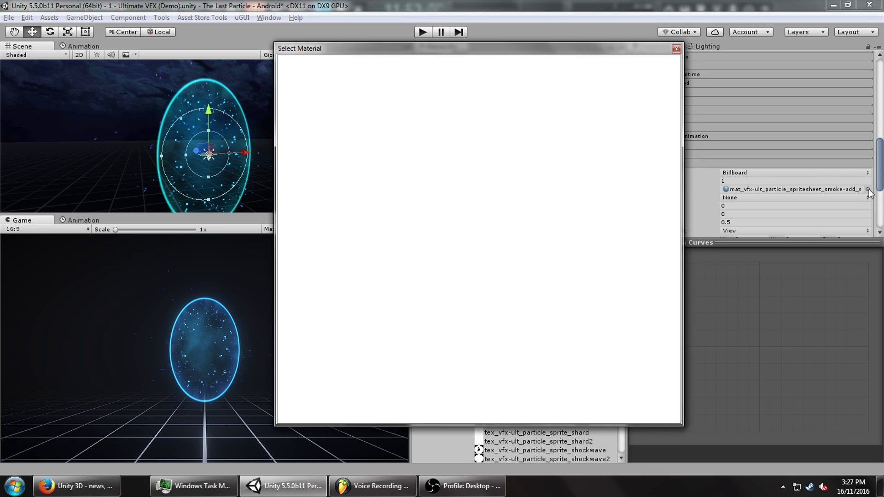
type("fire add")
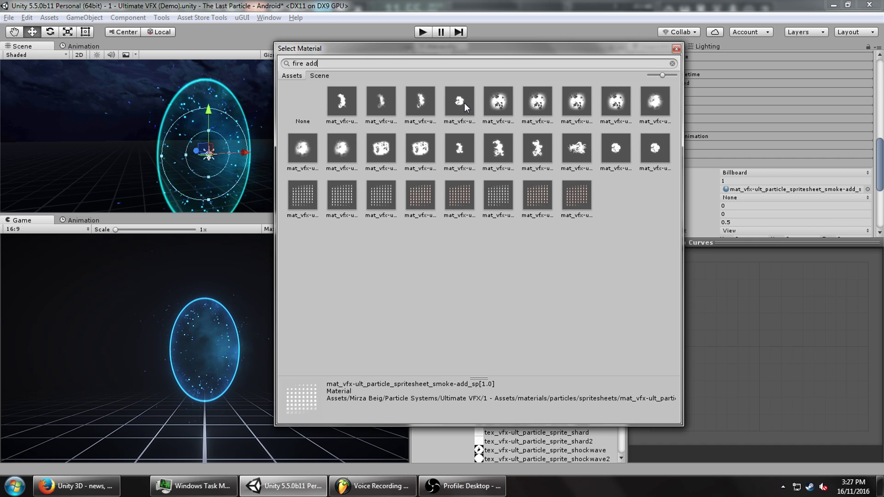
left_click(493, 103)
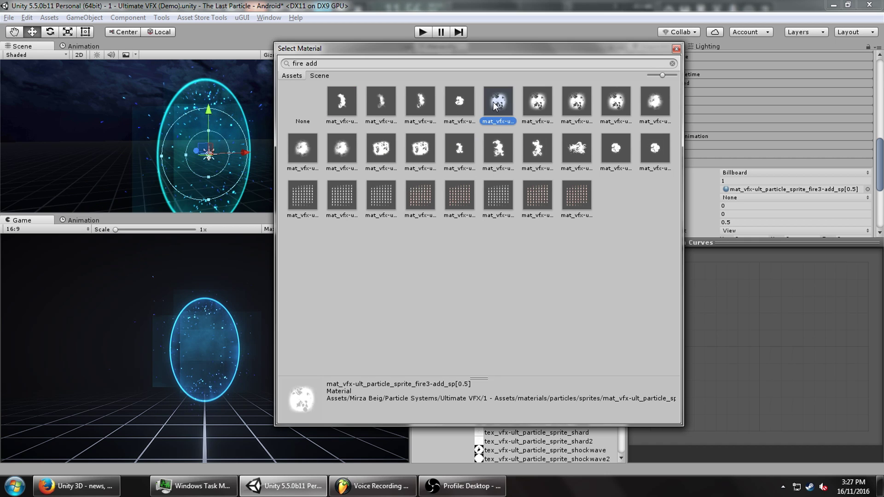
left_click(537, 100)
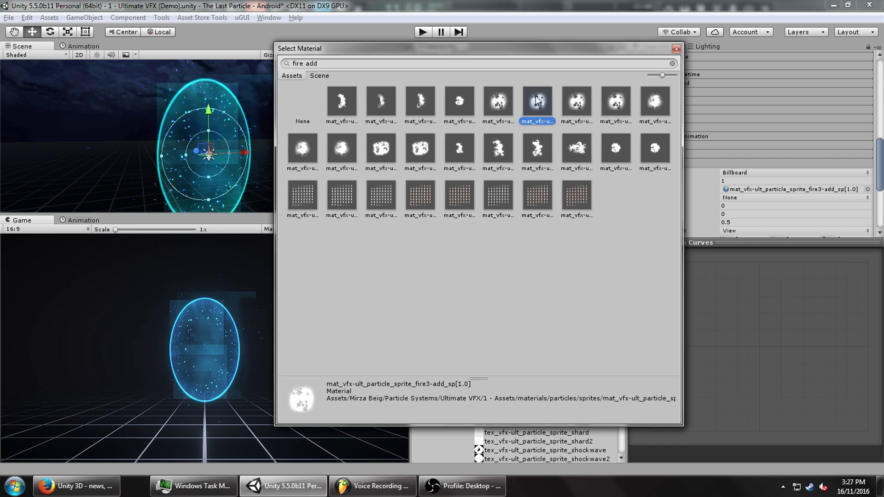
double_click(537, 100)
- Disable Texture Sheet Animation on the Fire particle system
left_click(651, 136)
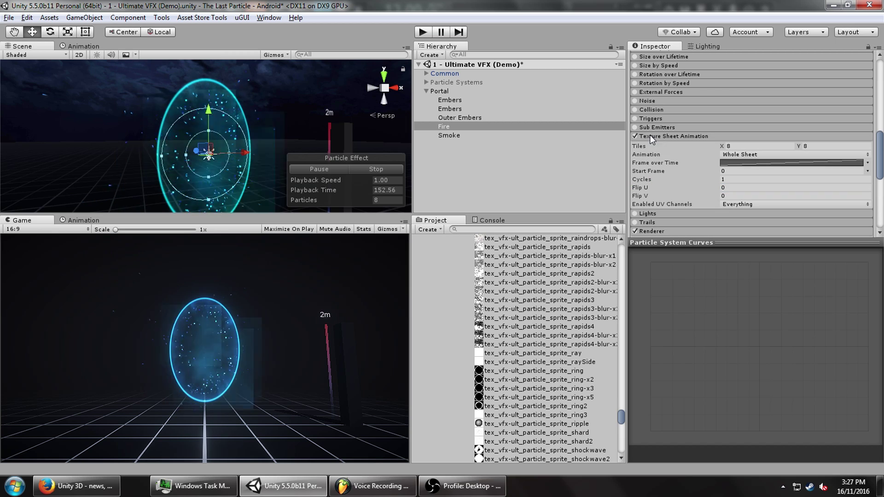
scroll(806, 166, "down", 5)
scroll(811, 174, "up", 5)
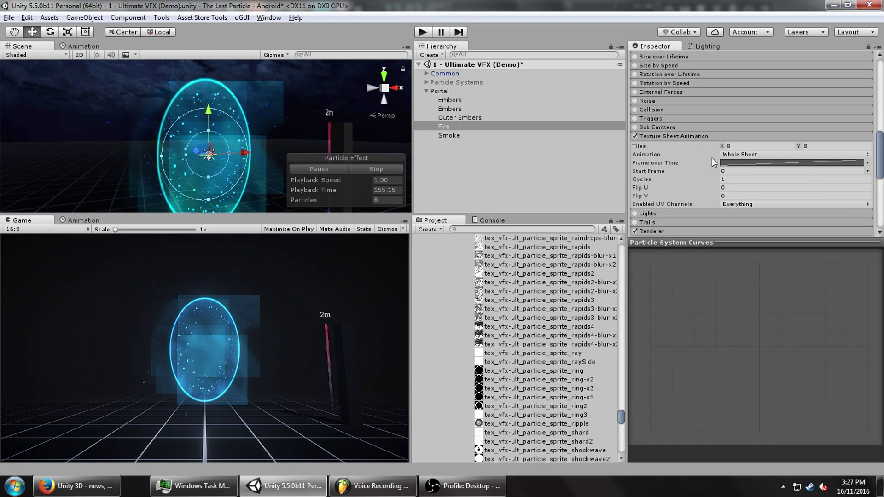
left_click(635, 136)
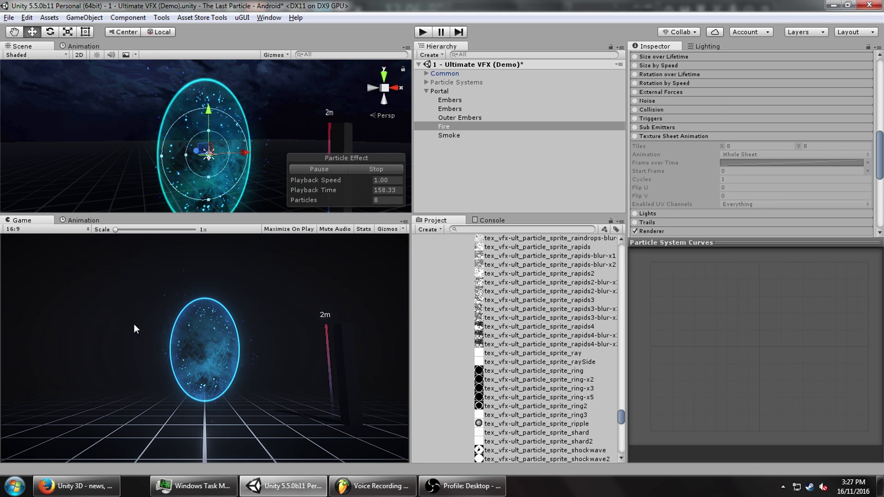
- Switch Fire's Start Rotation to a random value between two constants
scroll(829, 167, "up", 15)
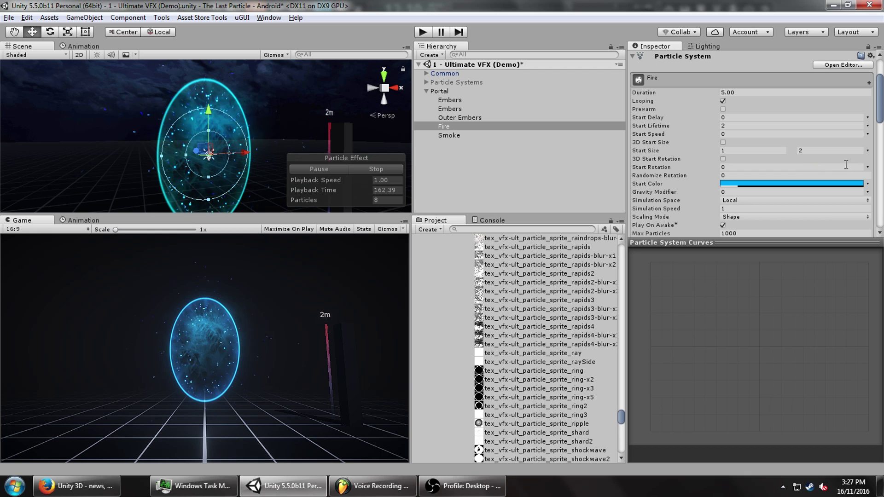
left_click(868, 166)
left_click(836, 202)
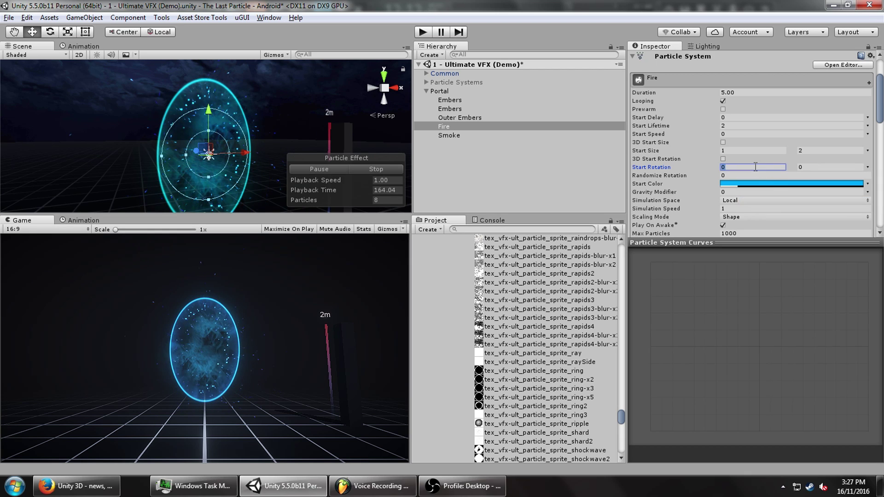
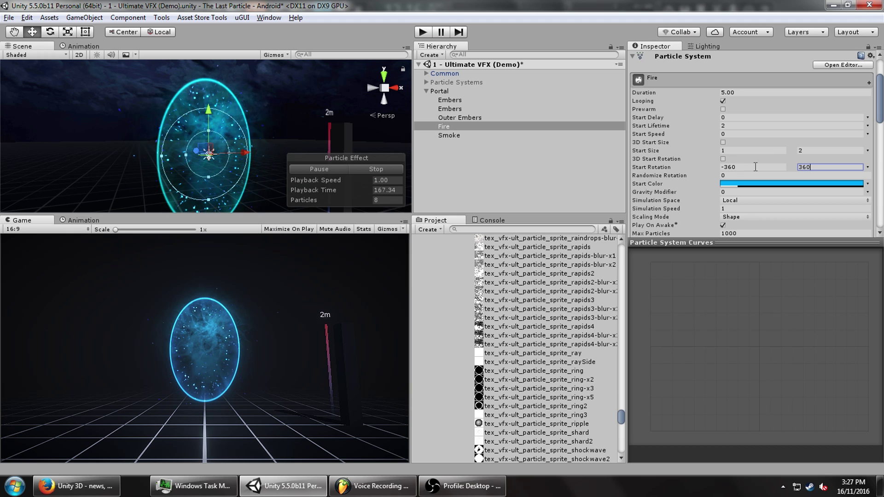
- Enable Rotation over Lifetime on Fire with a random Angular Velocity between -45 and 45, and restart the particle simulation
scroll(777, 215, "down", 10)
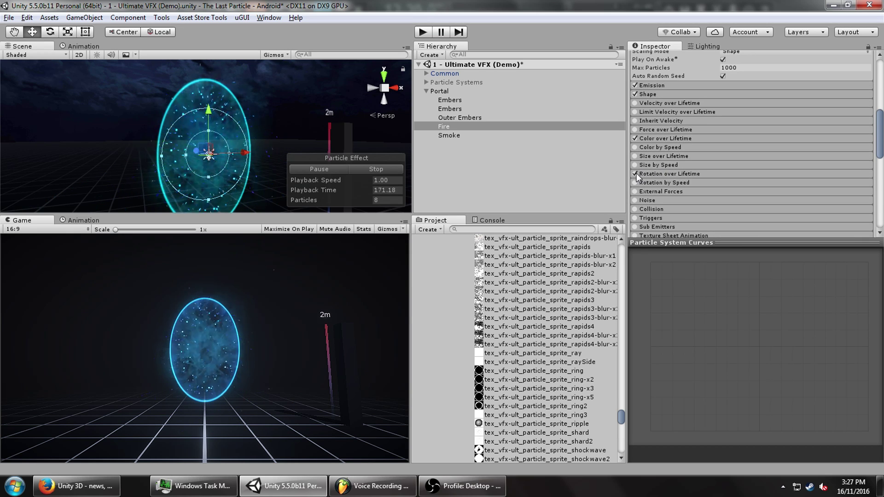
left_click(667, 173)
left_click(868, 192)
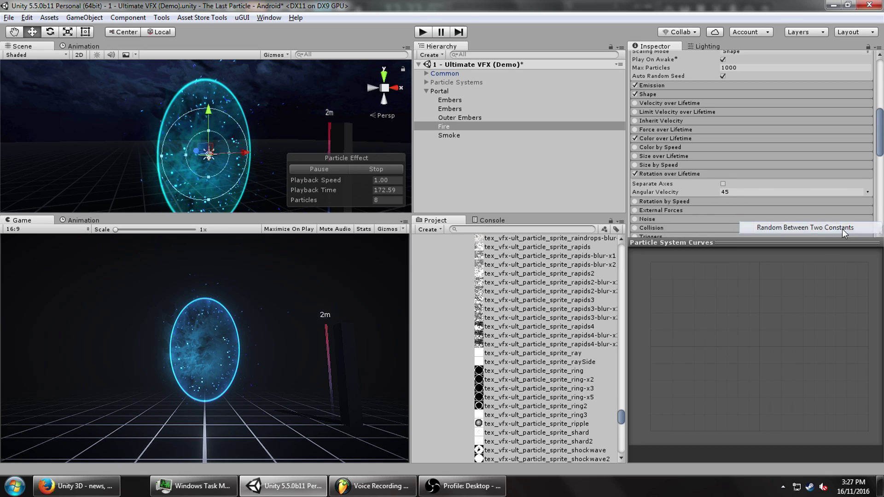
left_click(774, 226)
type("-")
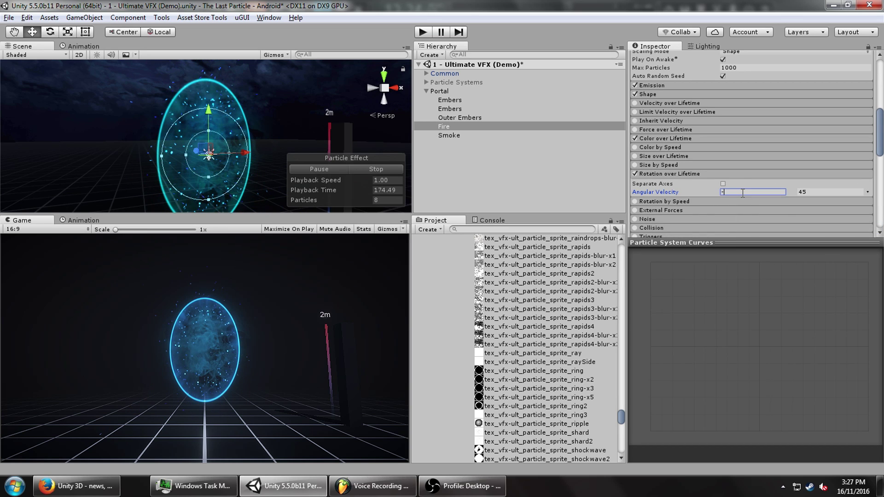
type("45")
left_click(389, 169)
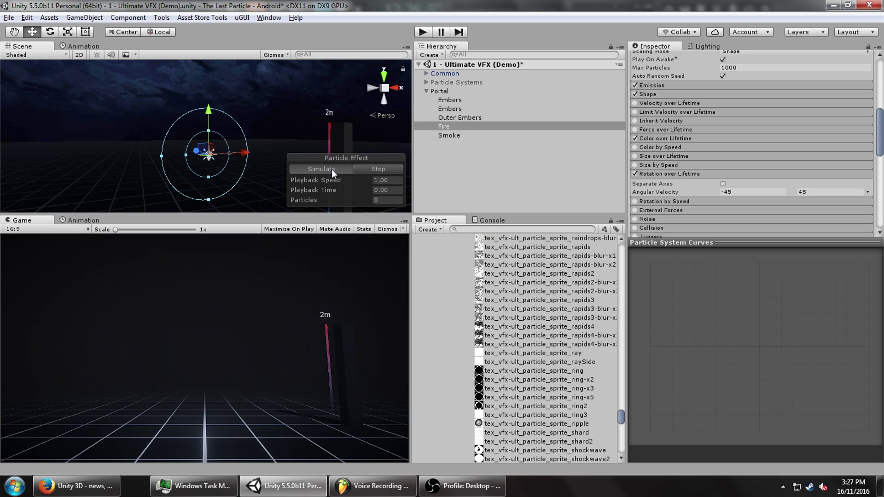
left_click(331, 170)
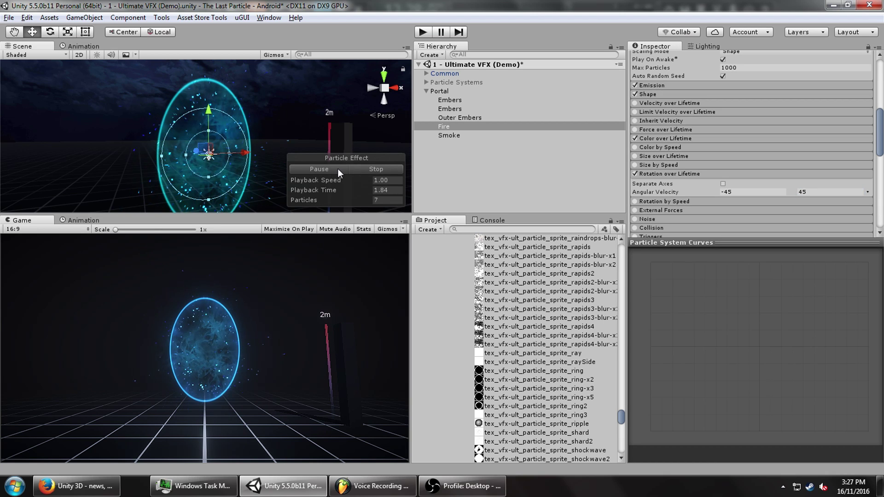
- Narrow Fire's random Angular Velocity range to between -25 and 25
left_click(728, 193)
type("-25")
left_click(811, 193)
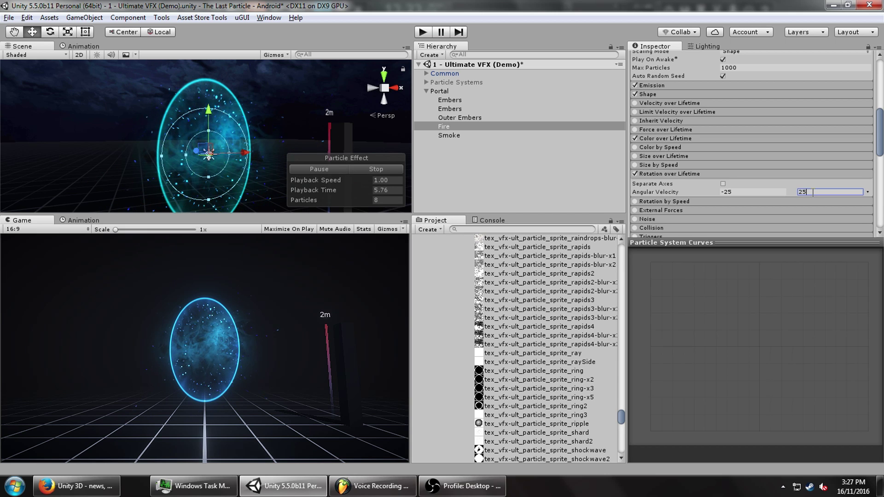
- Set the alpha of Fire's Start Color to 12
scroll(812, 192, "up", 10)
scroll(802, 194, "down", 3)
left_click(792, 184)
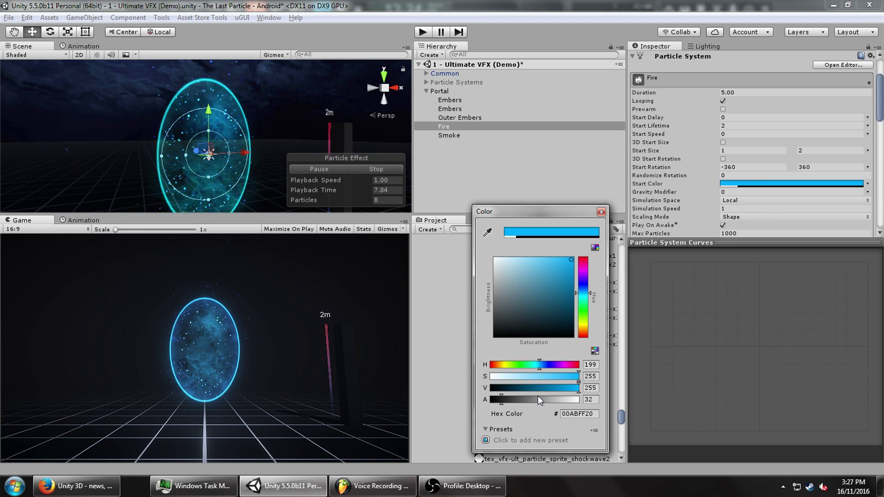
left_click(586, 399)
type("12")
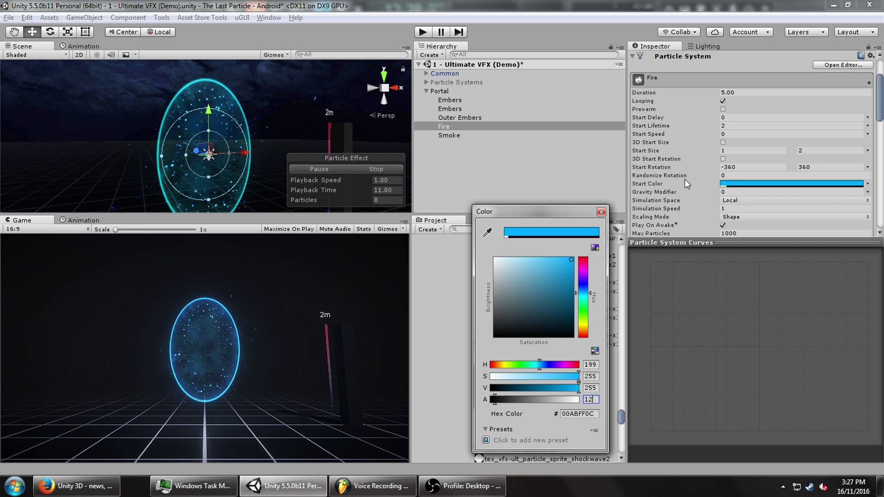
left_click(601, 212)
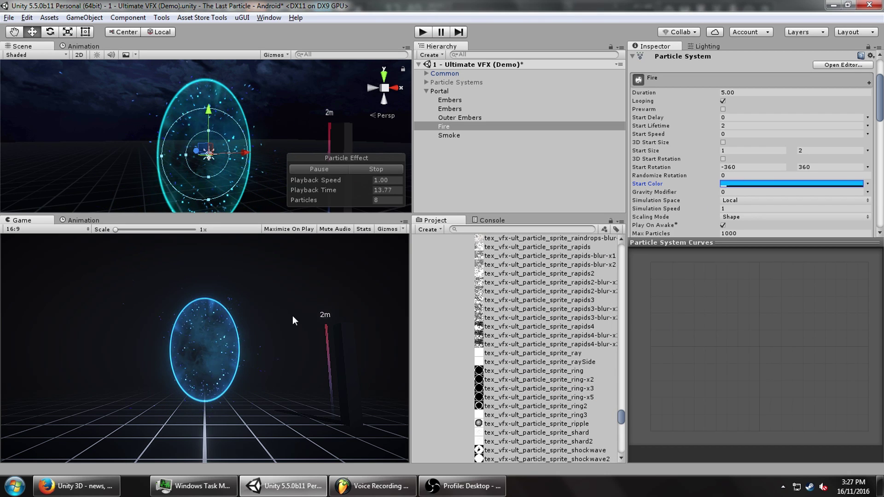
- Give Smoke a random Start Rotation between the two constants -360 and 360
scroll(239, 162, "up", 3)
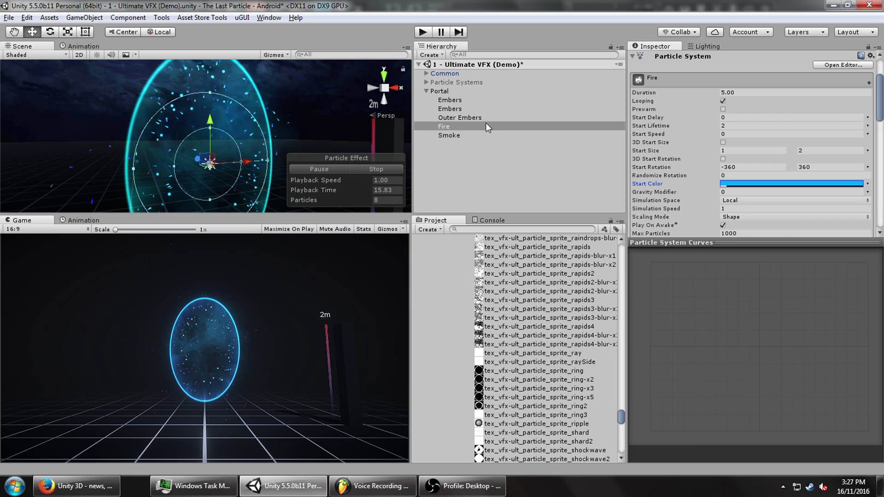
left_click(474, 134)
left_click(868, 167)
left_click(765, 203)
left_click(745, 167)
type("-36")
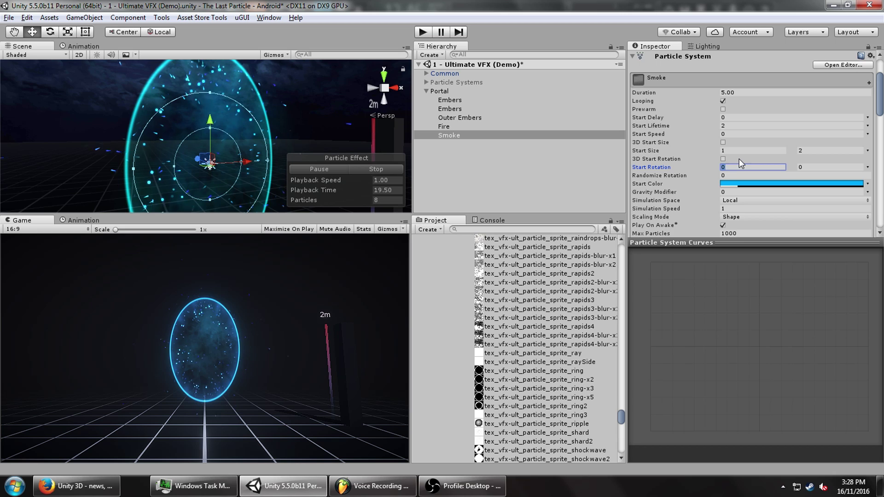
type("0")
key("Tab")
type("360")
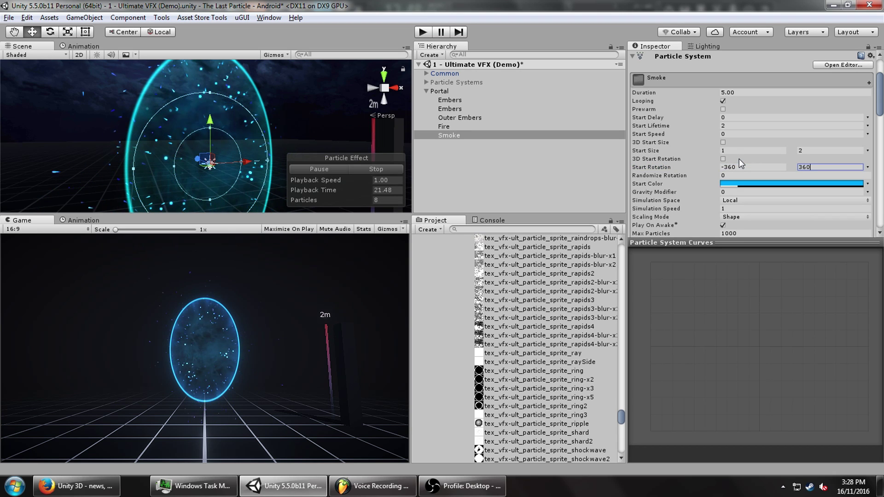
- Duplicate the Smoke particle system under Portal
scroll(278, 117, "down", 5)
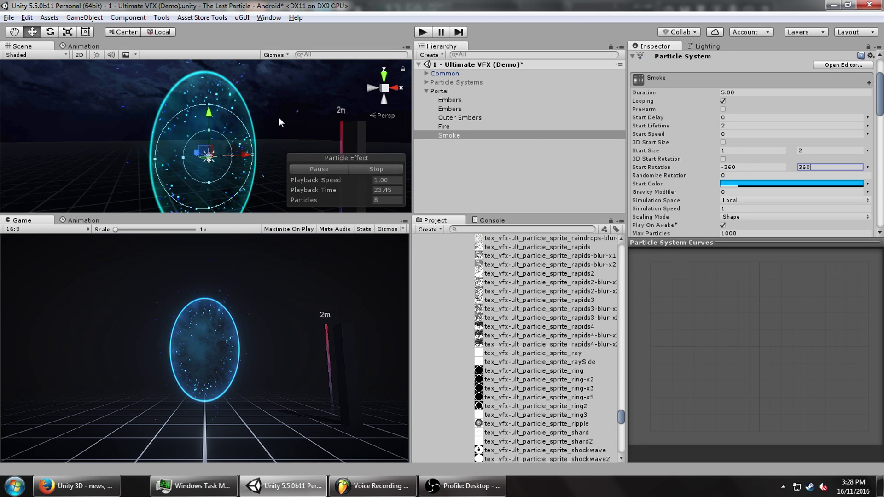
middle_click_drag(288, 124, 274, 99)
left_click_drag(274, 99, 339, 111, "alt")
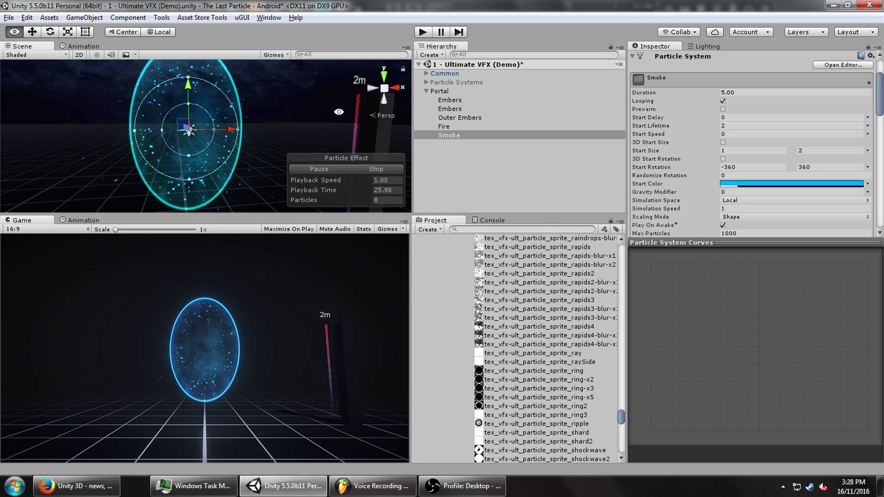
left_click(451, 135)
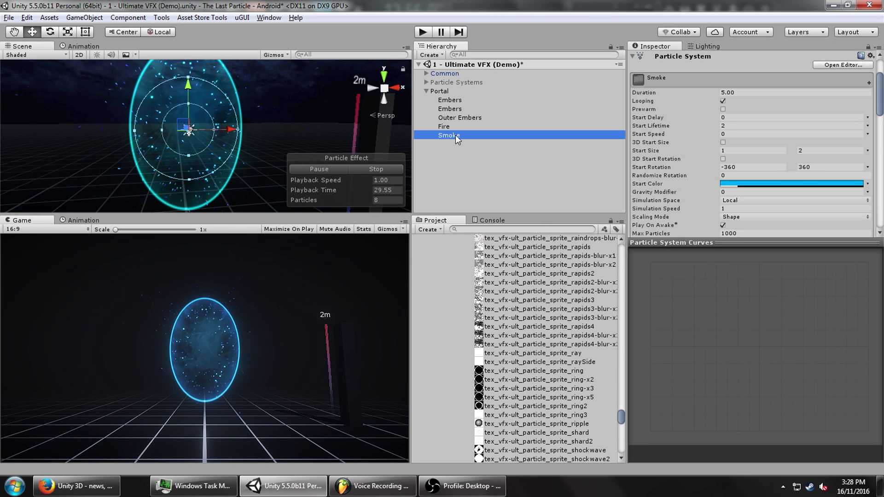
key("ctrl+d")
- Assign the mat_vfx-ult_particle_sprite_default-alphaDistort_dst[800.0] material to the Smoke copy's renderer, searching the materials for "alphadistort"
scroll(796, 162, "down", 10)
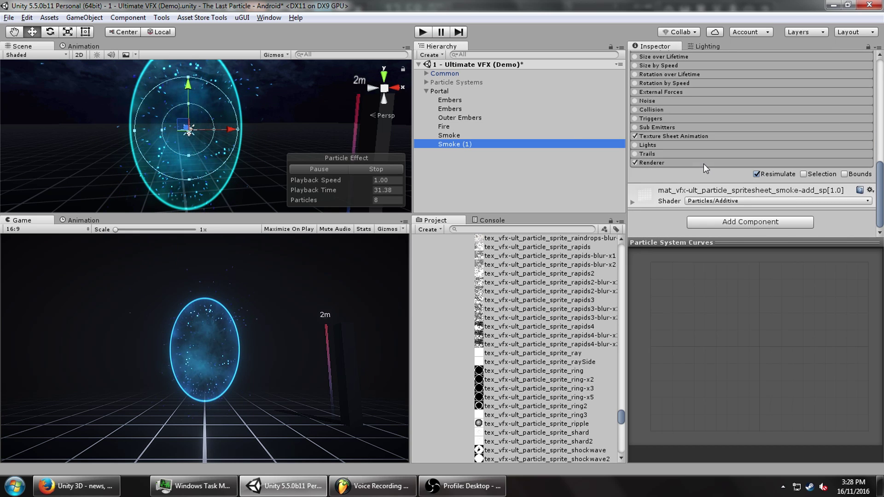
left_click(703, 164)
left_click(868, 189)
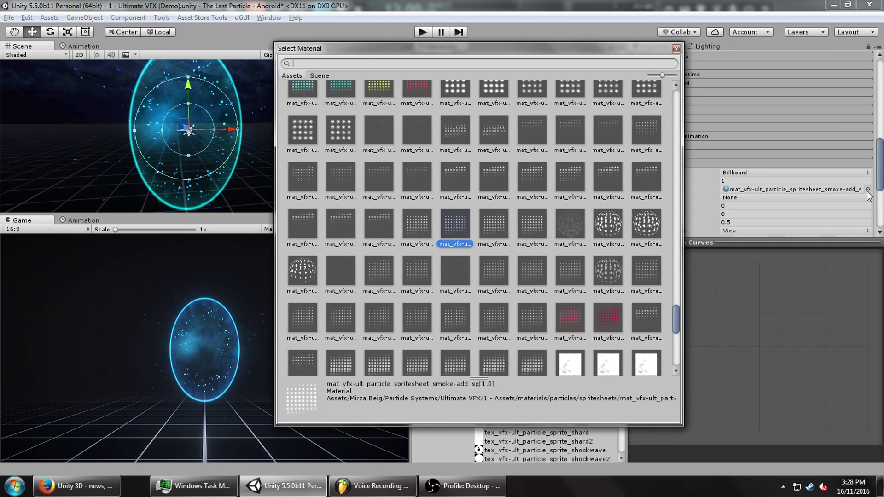
type("al")
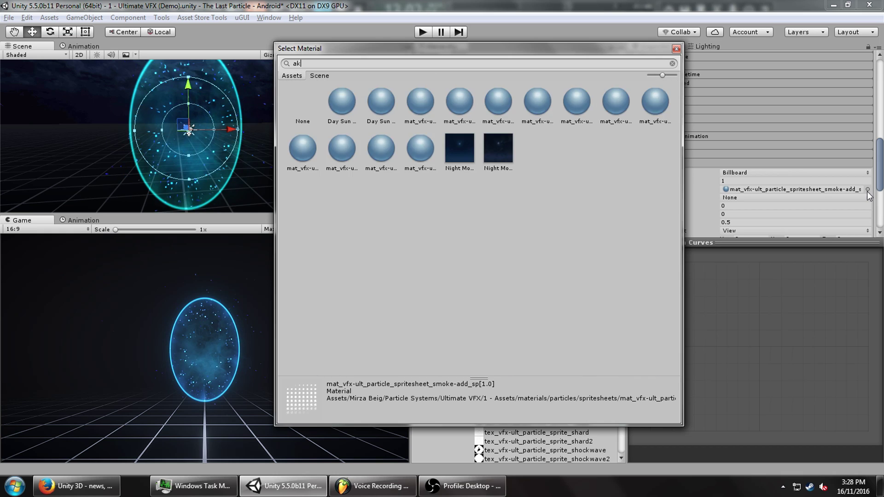
type("phad")
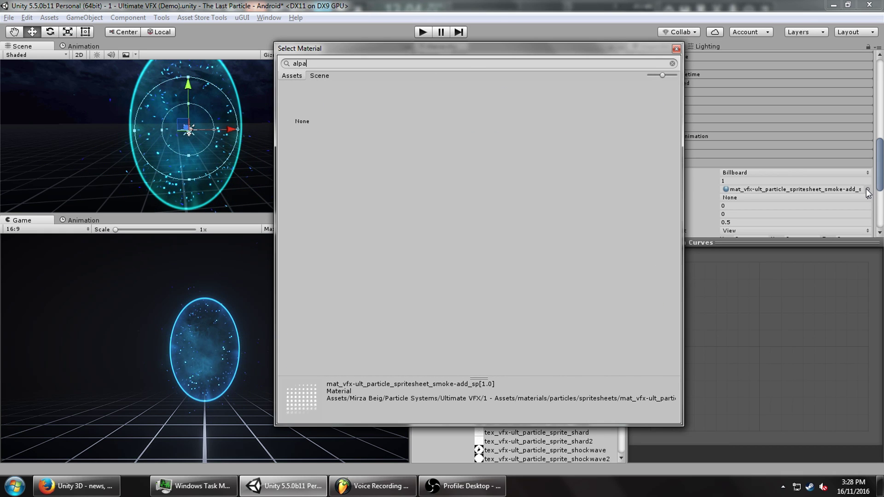
type("istort")
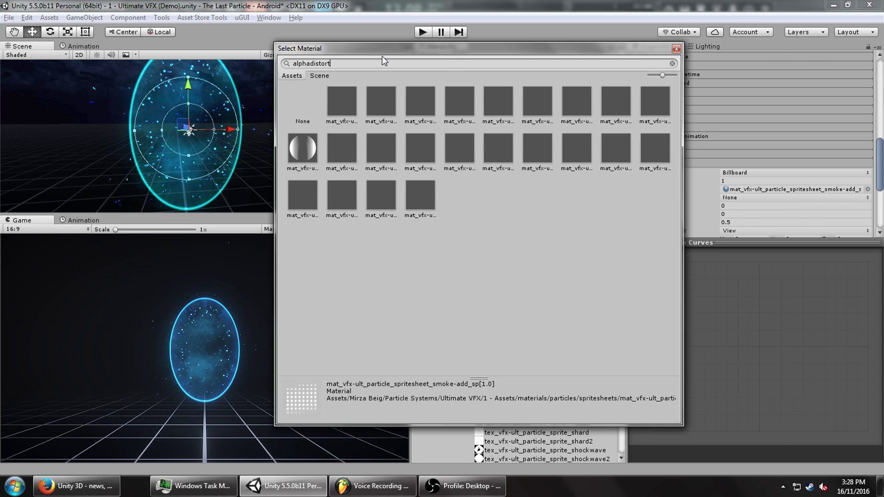
left_click(346, 101)
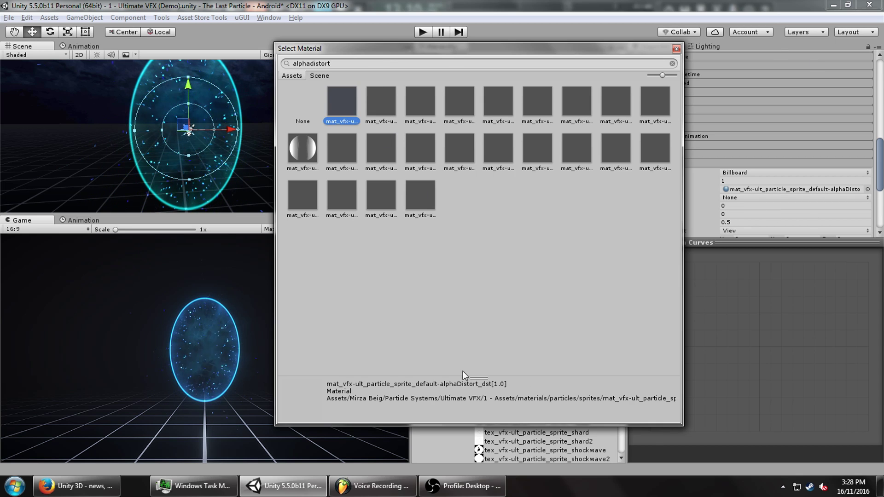
left_click(383, 109)
left_click(427, 101)
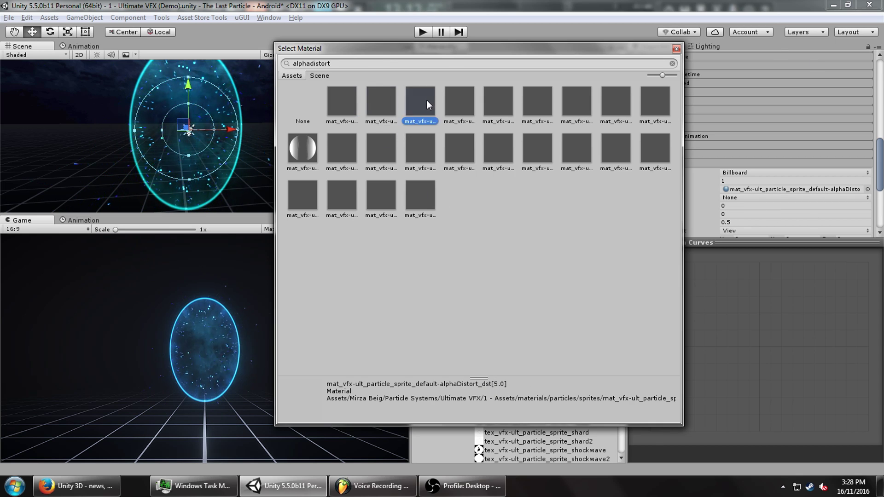
left_click(451, 98)
left_click(502, 103)
left_click(536, 106)
left_click(579, 107)
left_click(620, 104)
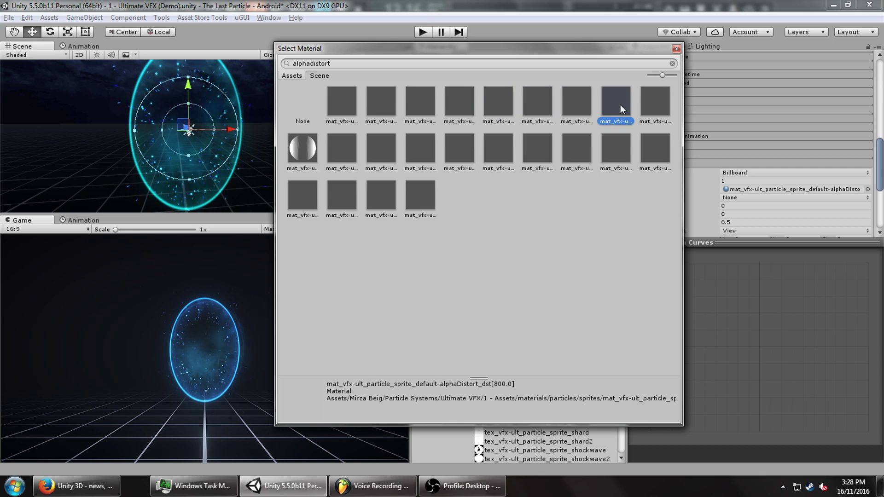
double_click(621, 104)
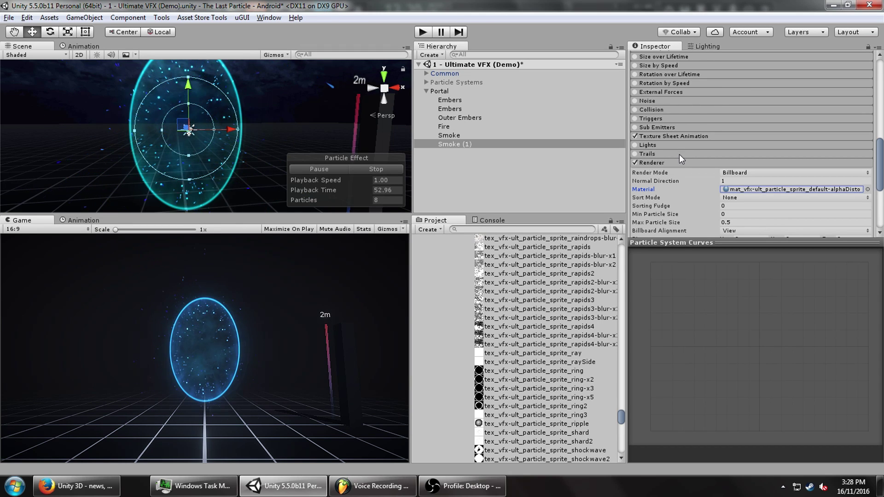
- Disable Texture Sheet Animation on the Smoke (1) particle system
scroll(671, 153, "down", 10)
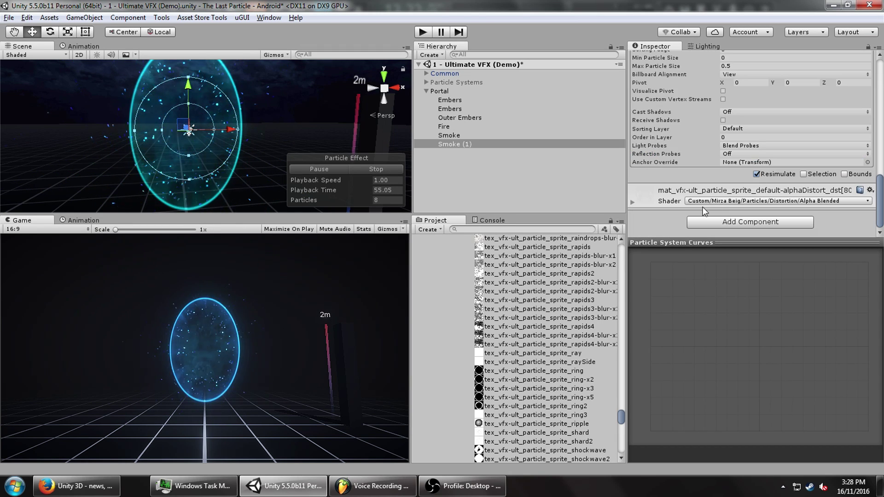
scroll(645, 168, "up", 8)
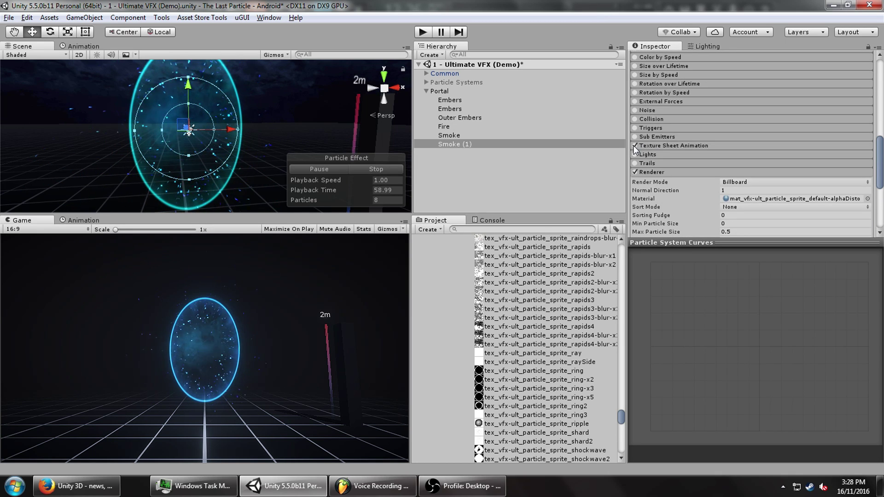
left_click(635, 146)
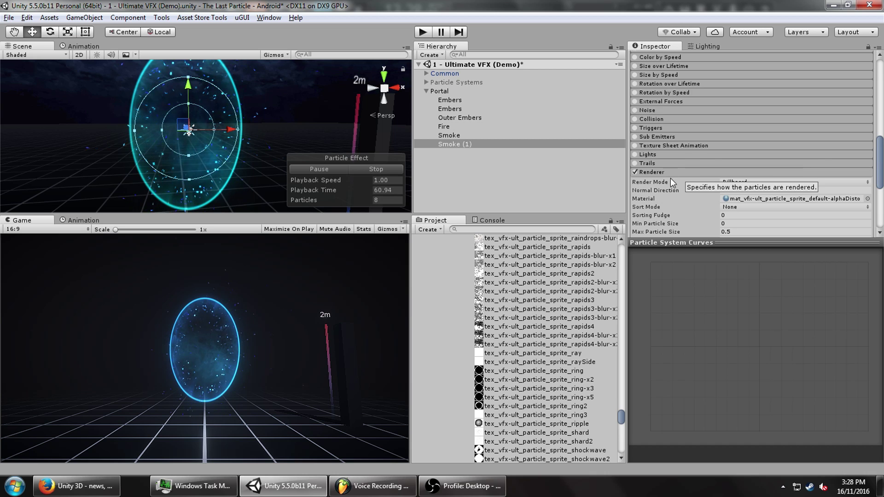
- Change the Start Color of Smoke (1) to white with an alpha of 168
scroll(671, 181, "up", 6)
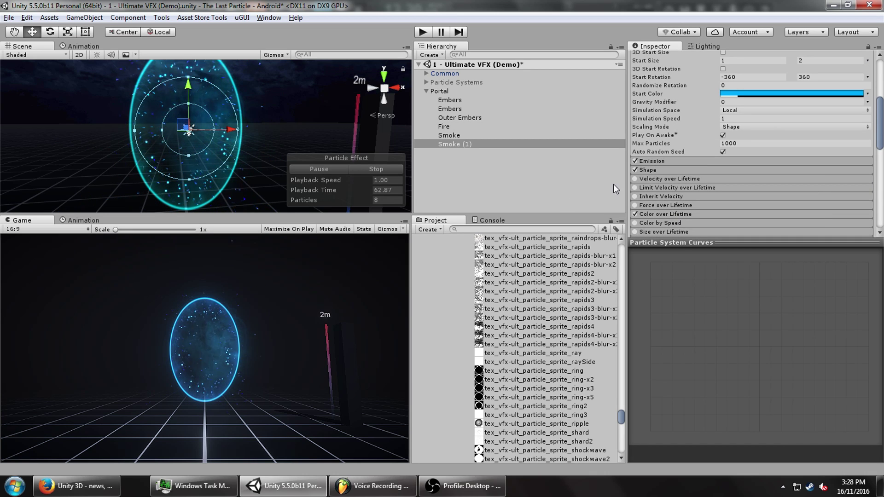
left_click(759, 93)
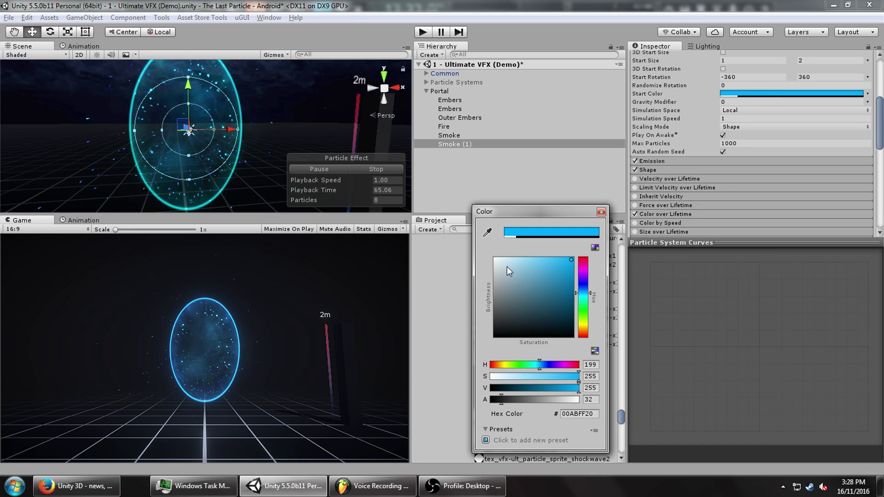
left_click_drag(507, 267, 496, 259)
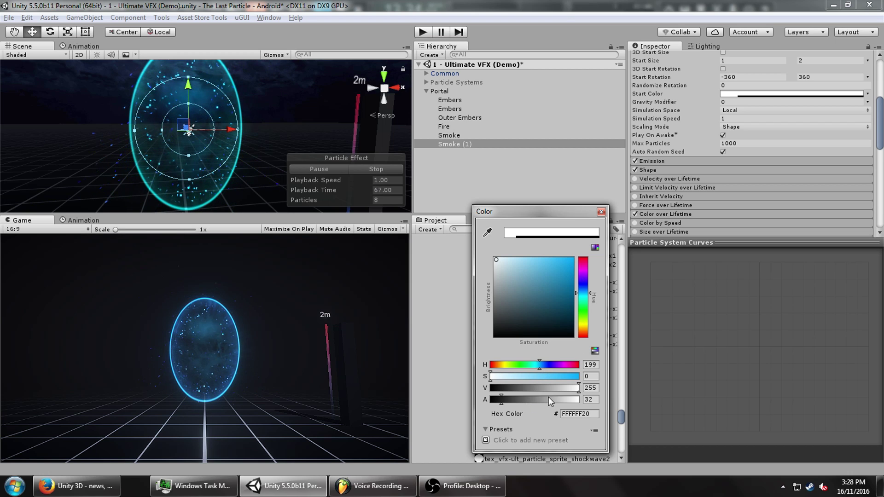
left_click_drag(549, 399, 599, 399)
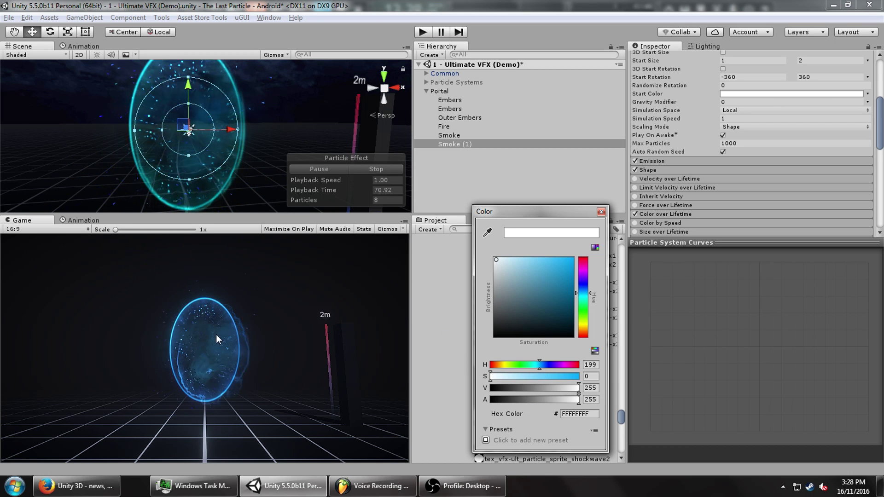
mouse_move(549, 398)
left_mouse_down()
mouse_move(541, 397)
mouse_move(550, 397)
left_mouse_up()
left_click(719, 5)
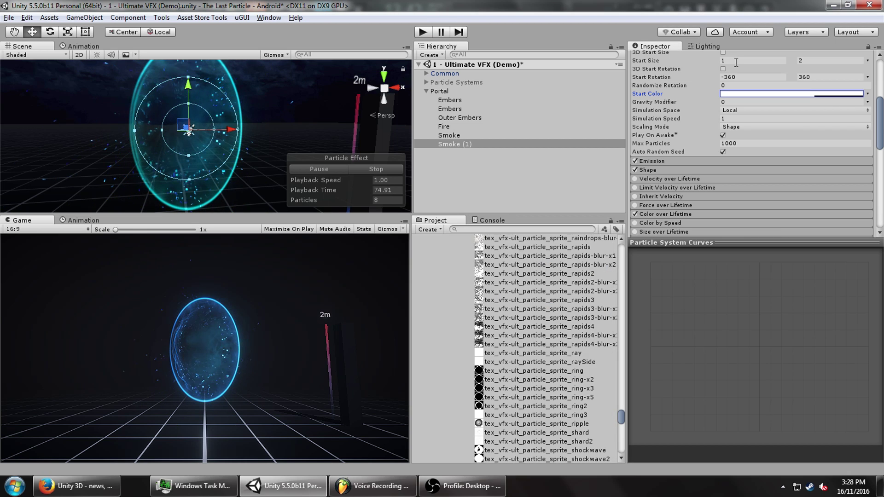
- Try a maximum Start Size of 3 on Smoke (1), and return it to 2
left_click(807, 60)
type("3")
left_click(783, 60)
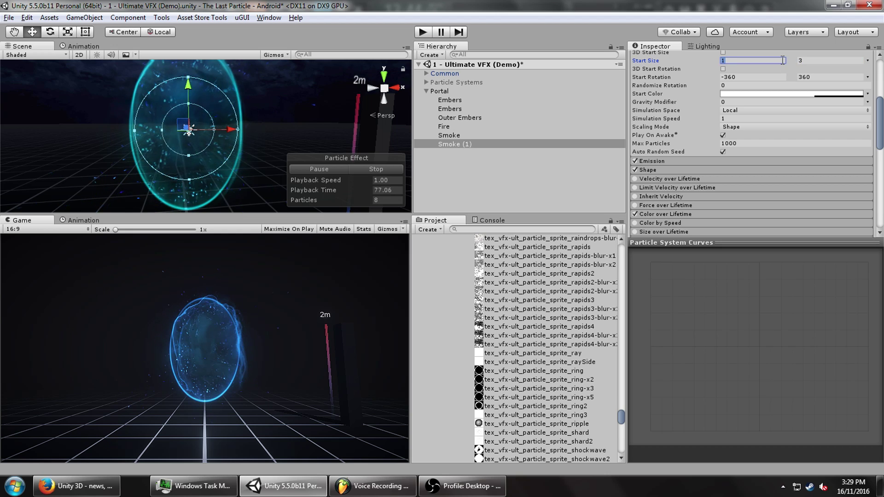
left_click(822, 60)
type("2")
- Lower the alpha of Smoke (1)'s white Start Color to about one third
left_click(731, 93)
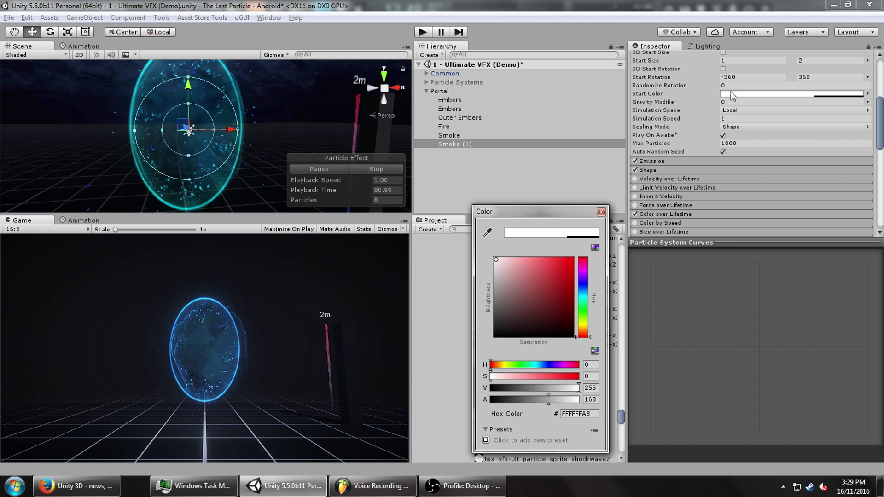
left_click(519, 401)
left_click(601, 211)
scroll(677, 116, "up", 1)
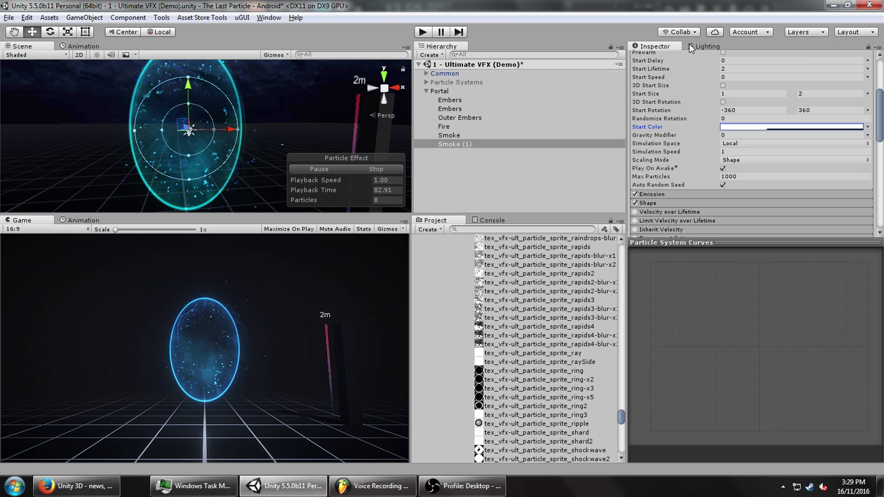
- Set the Start Lifetime of the Smoke (1) particle system to 1
scroll(700, 92, "up", 4)
left_click(730, 135)
type("1")
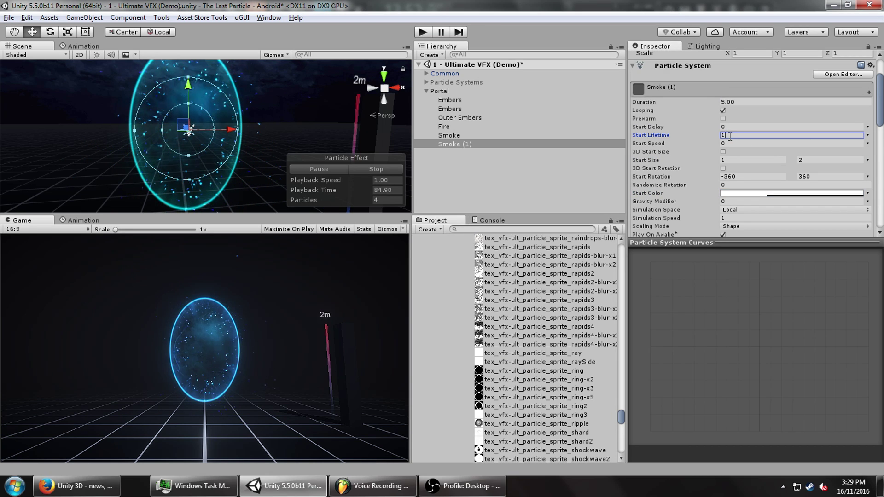
left_click_drag(241, 152, 284, 137, "alt")
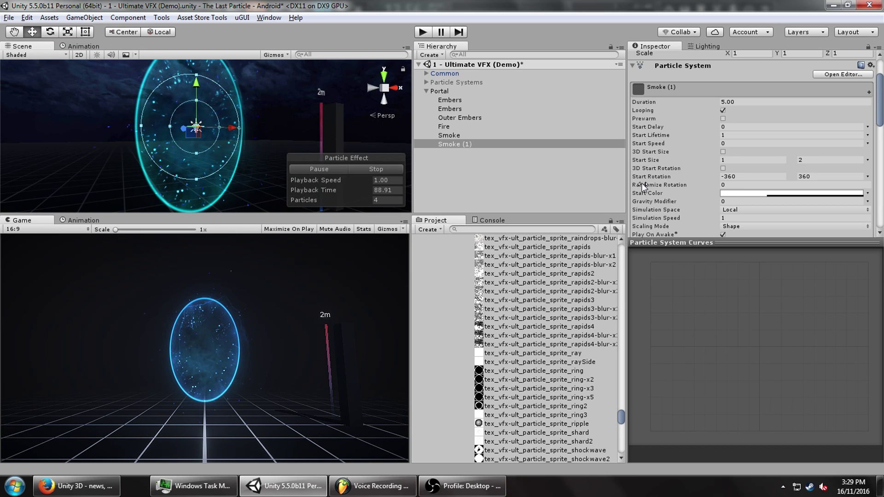
- Set the Sorting Fudge in Smoke (1)'s Renderer module to -32
scroll(756, 193, "down", 10)
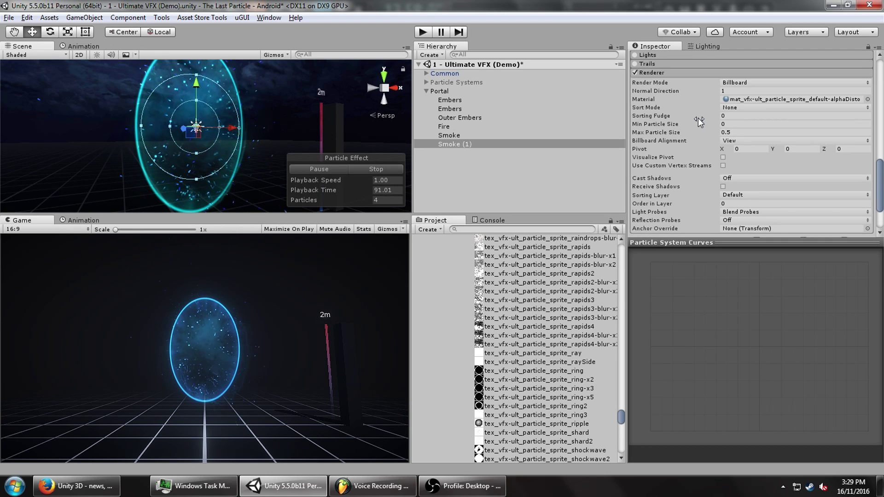
left_click_drag(699, 118, 278, 133)
left_click(724, 116)
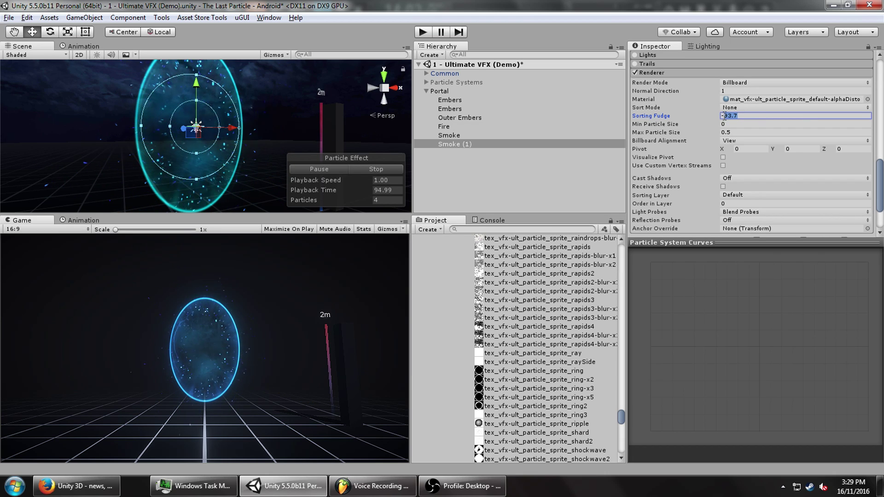
type("-32")
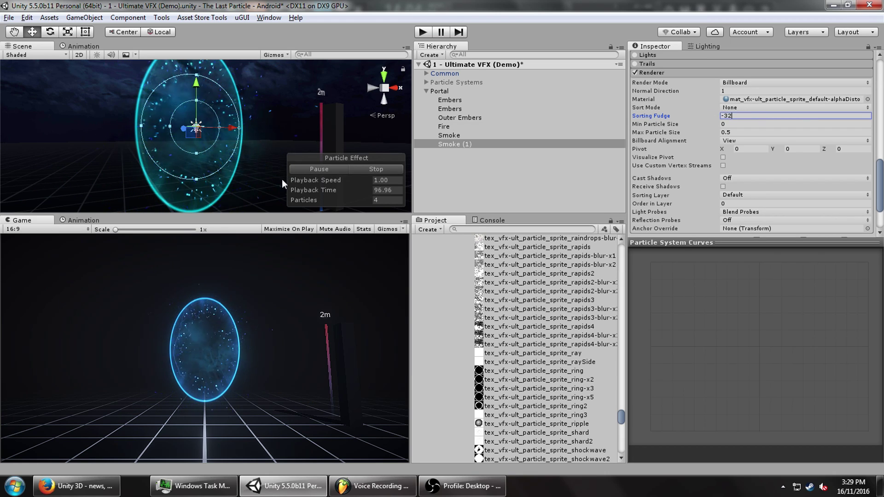
- Rename the Smoke (1) object as Distortion
scroll(705, 69, "up", 10)
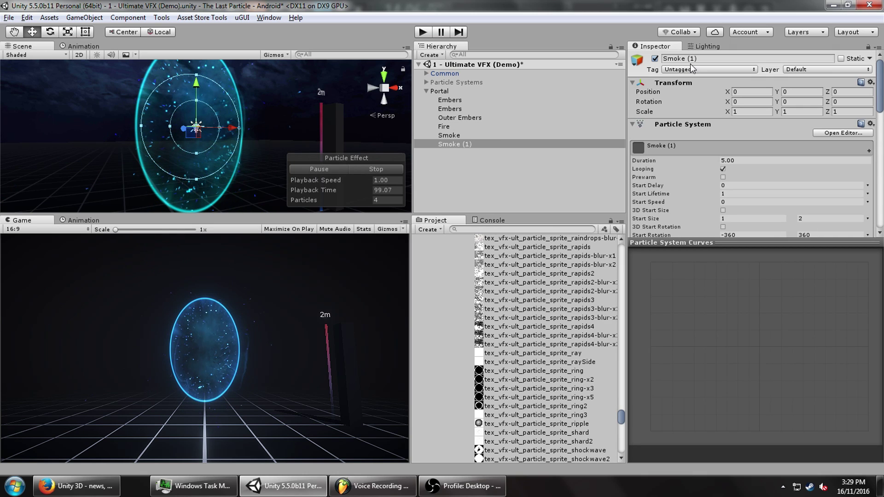
left_click(687, 58)
type("Distortion")
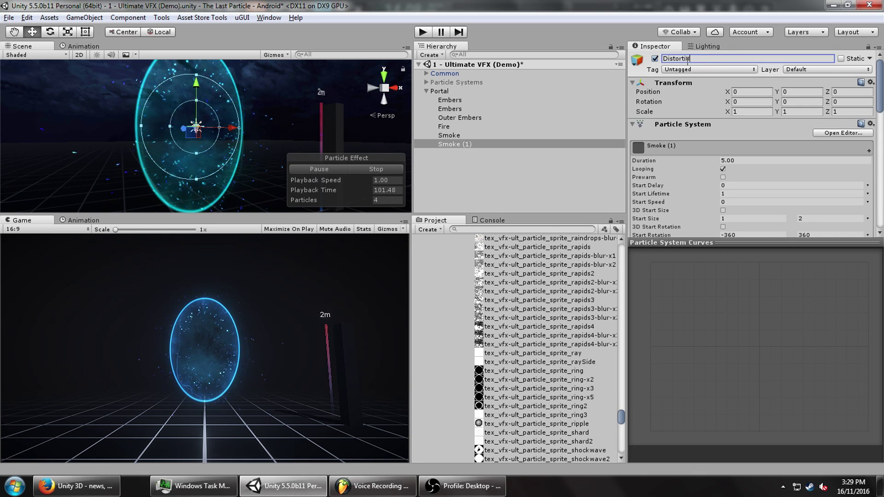
key("Return")
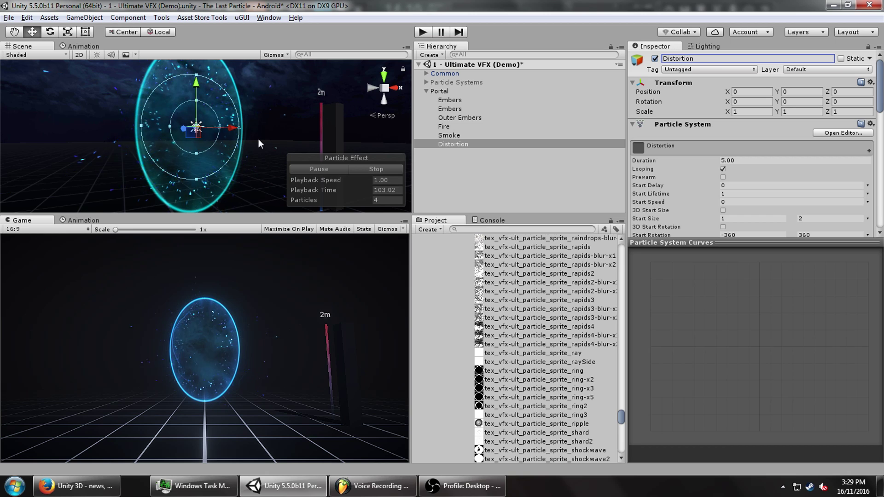
left_click_drag(259, 139, 400, 133, "alt")
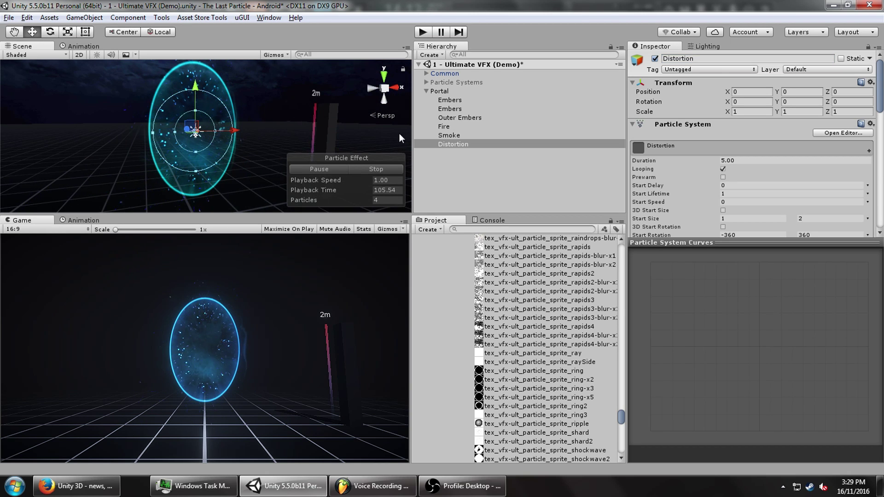
- Duplicate the Fire particle system under Portal and rename the copy as Lights PS
right_click(450, 92)
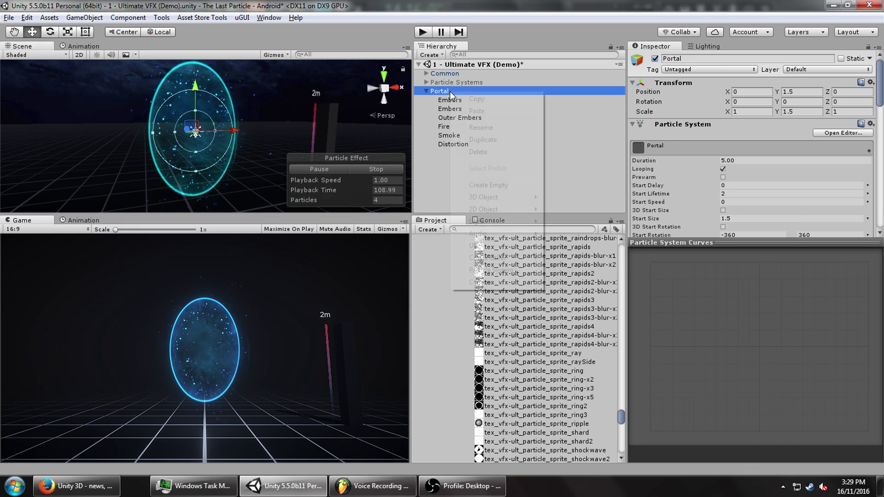
left_click(475, 90)
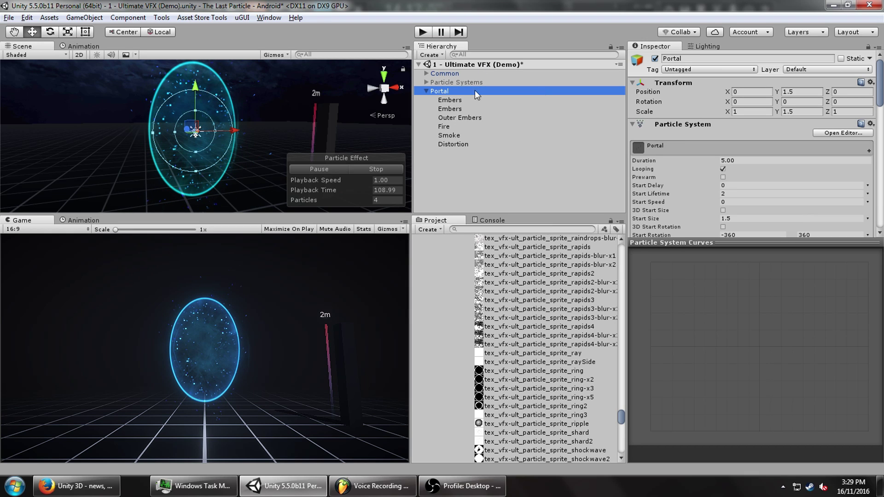
left_click(455, 133)
left_click(453, 127)
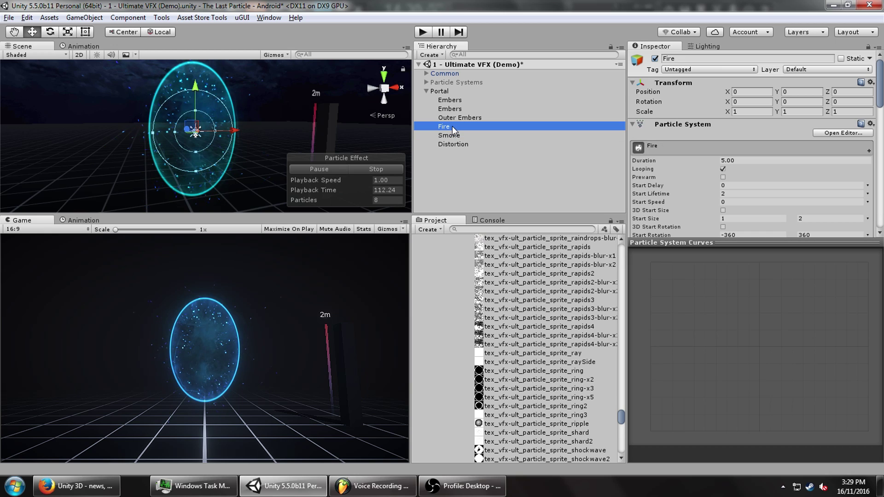
key("ctrl+d")
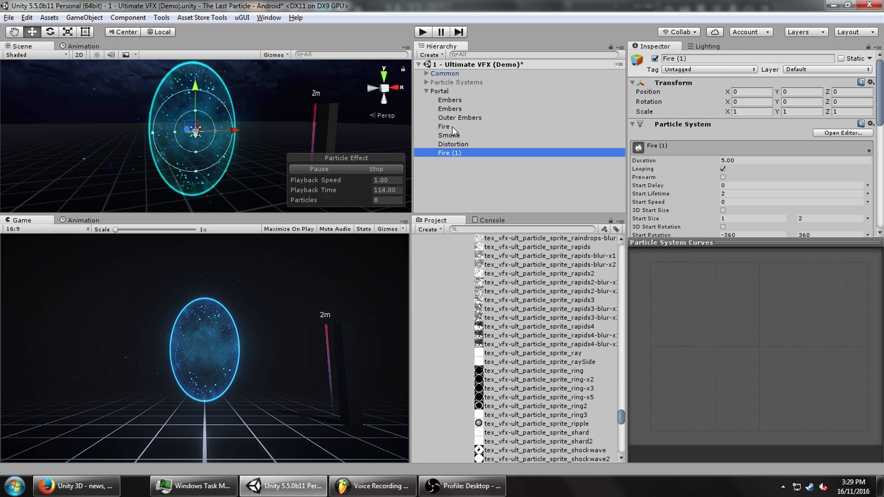
left_click(685, 59)
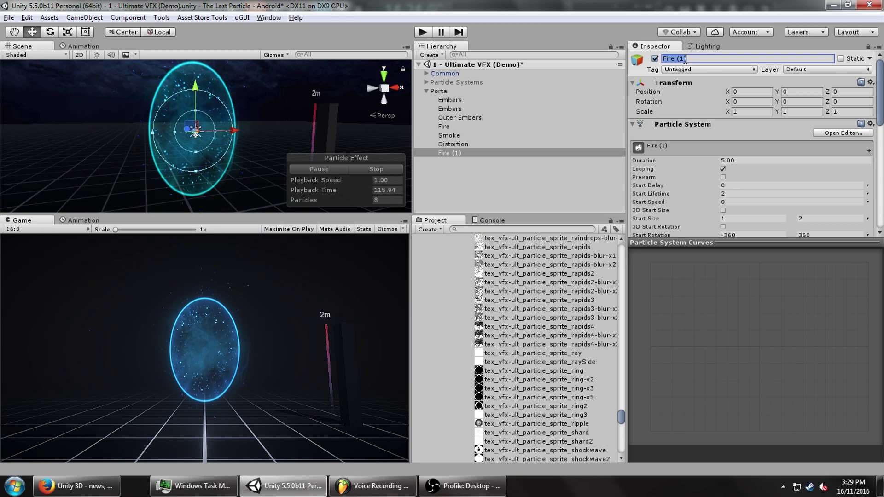
type("Lights PS")
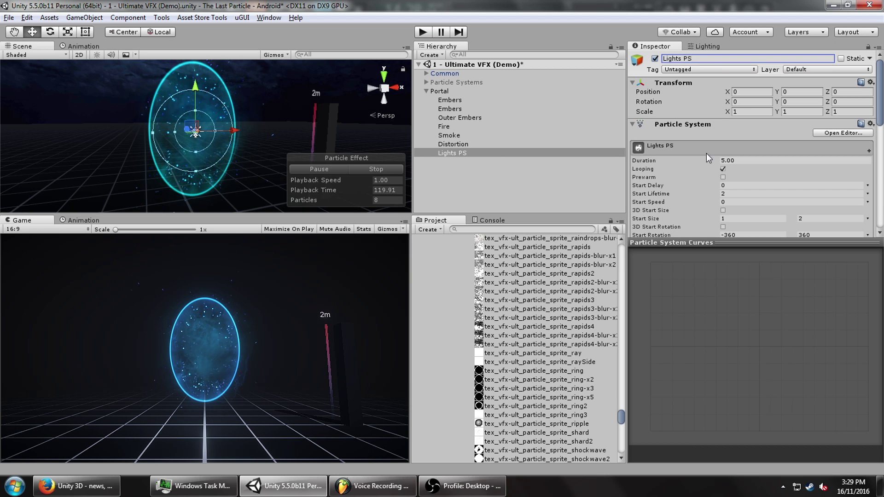
- Disable the Renderer module and enable the Lights module on the Lights PS particle system
scroll(693, 163, "down", 10)
scroll(651, 151, "up", 5)
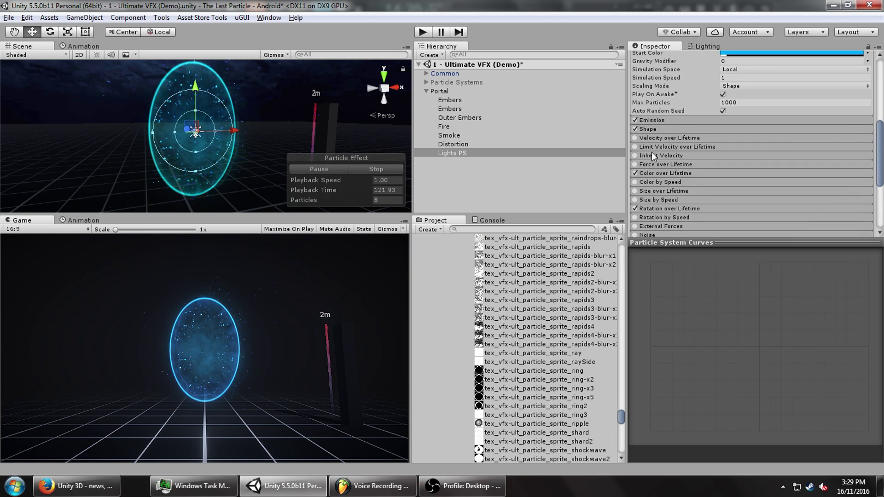
scroll(650, 176, "down", 5)
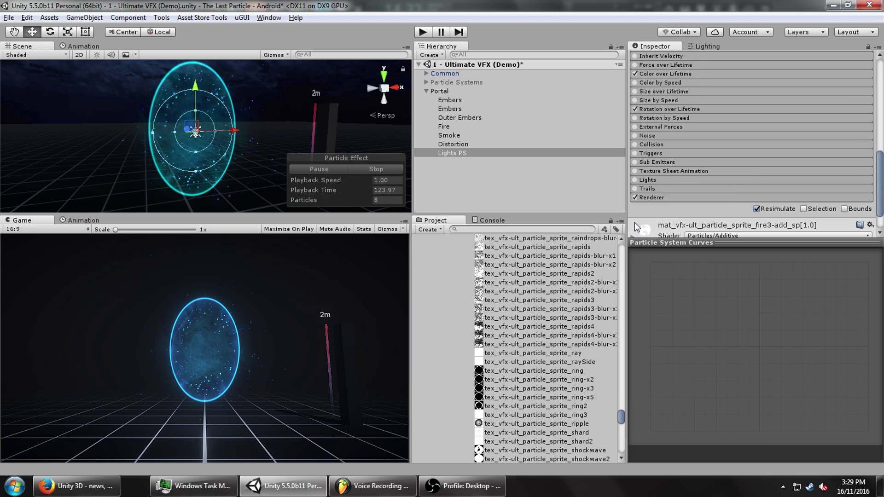
scroll(634, 173, "down", 2)
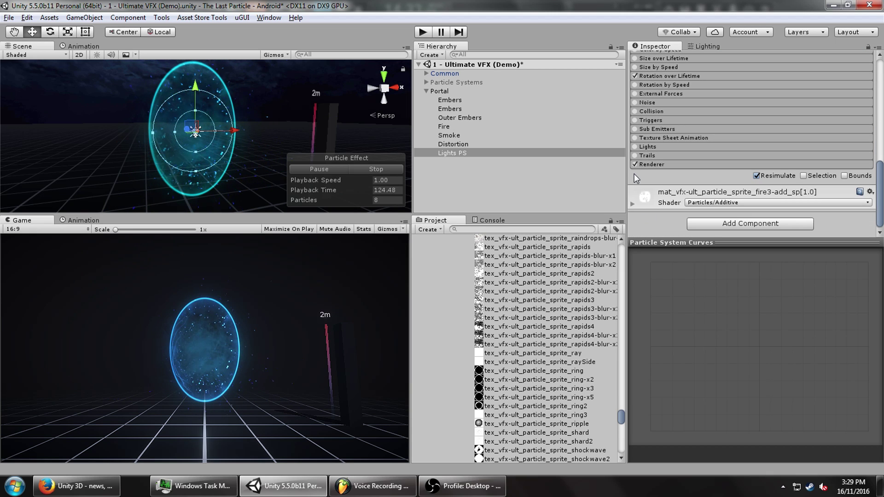
left_click(635, 147)
left_click(666, 144)
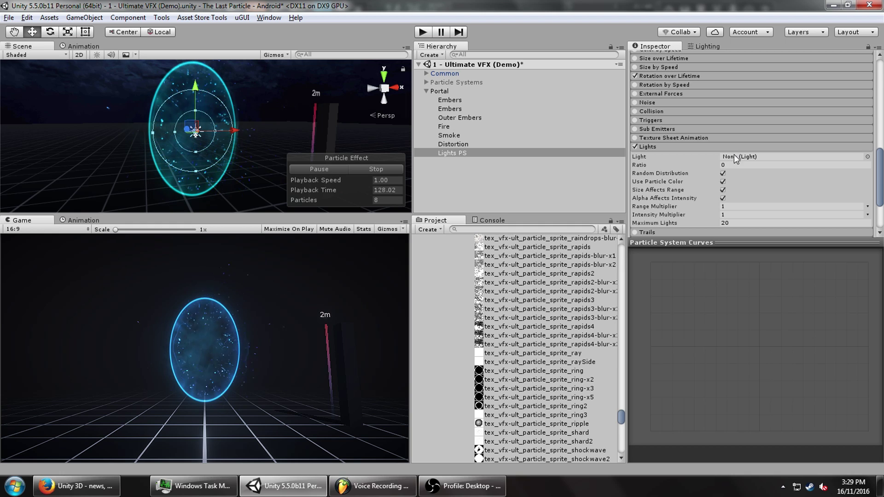
- Add a Point Light as a child of Portal and deactivate the light object
right_click(451, 91)
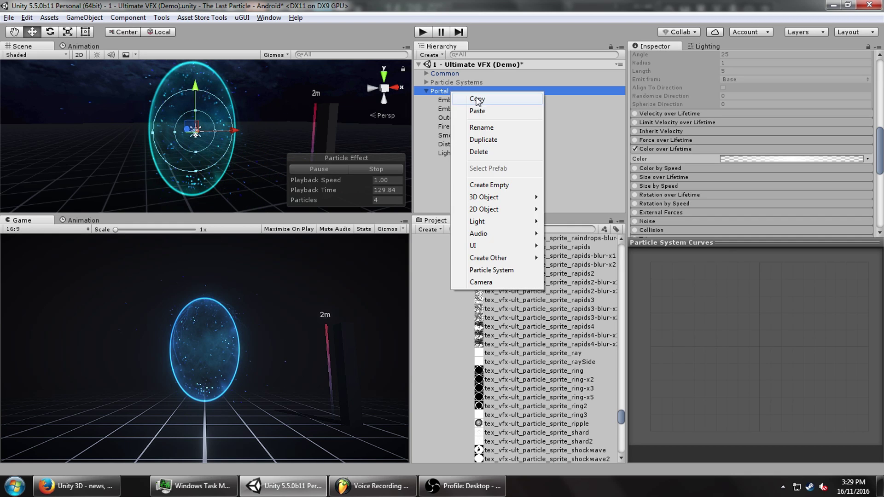
mouse_move(497, 224)
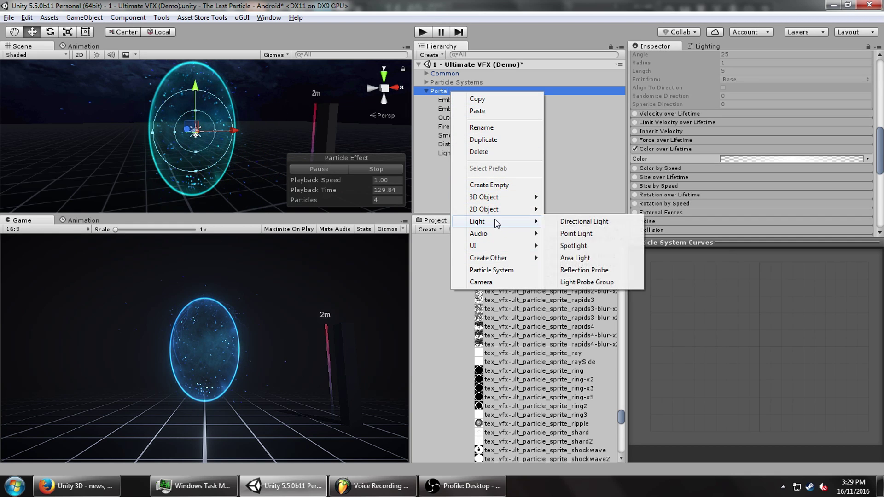
left_click(577, 234)
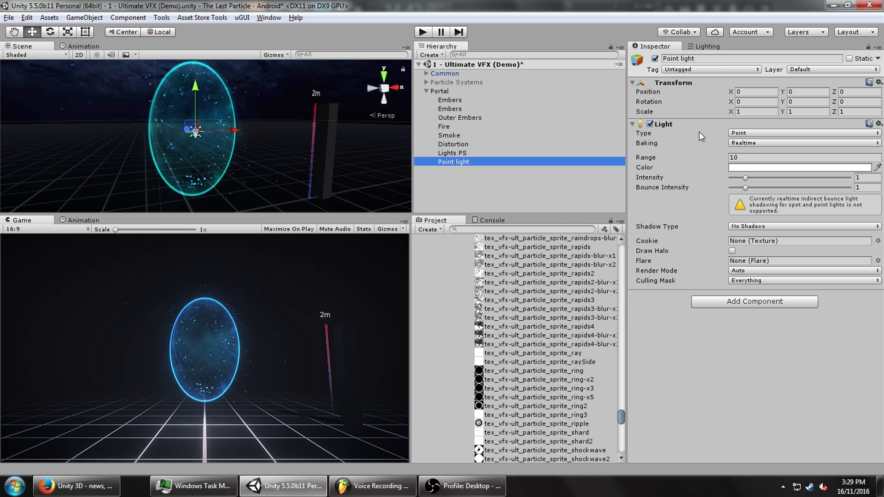
left_click(655, 59)
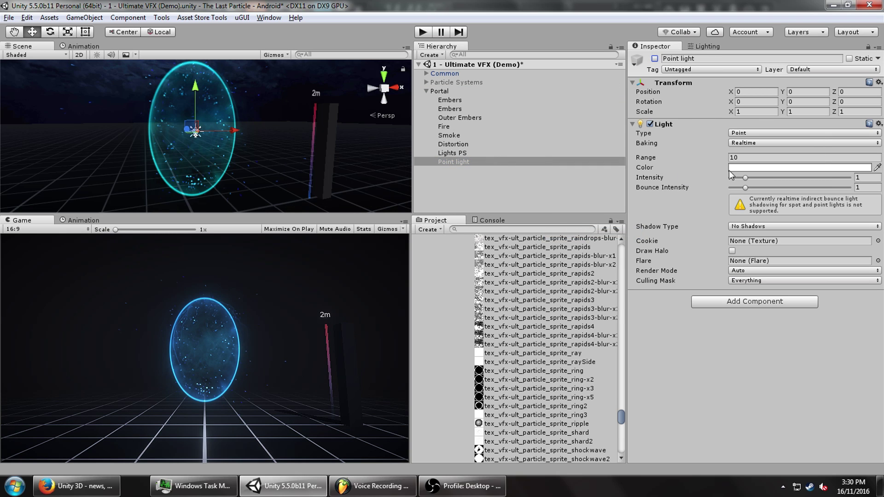
- Assign the point light as the Light in Lights PS's Lights module, and rename the light object as Light Template
left_click(473, 149)
scroll(781, 175, "down", 10)
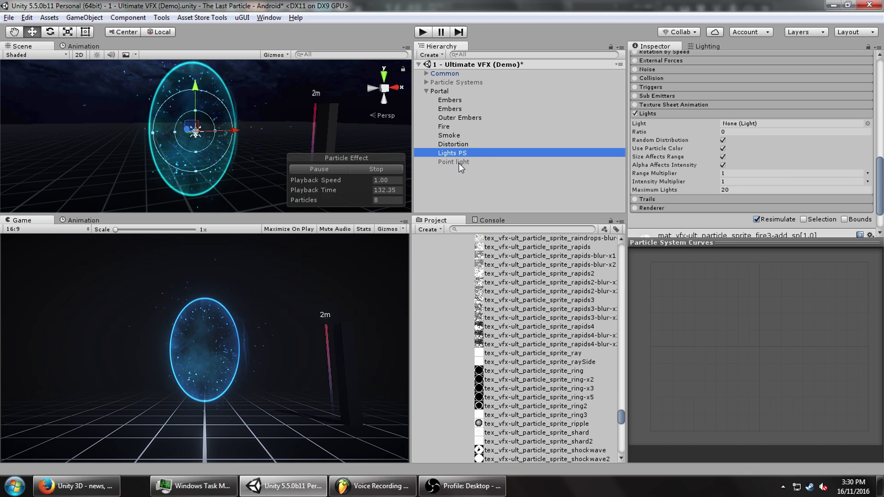
left_click_drag(459, 163, 720, 124)
left_click(446, 159)
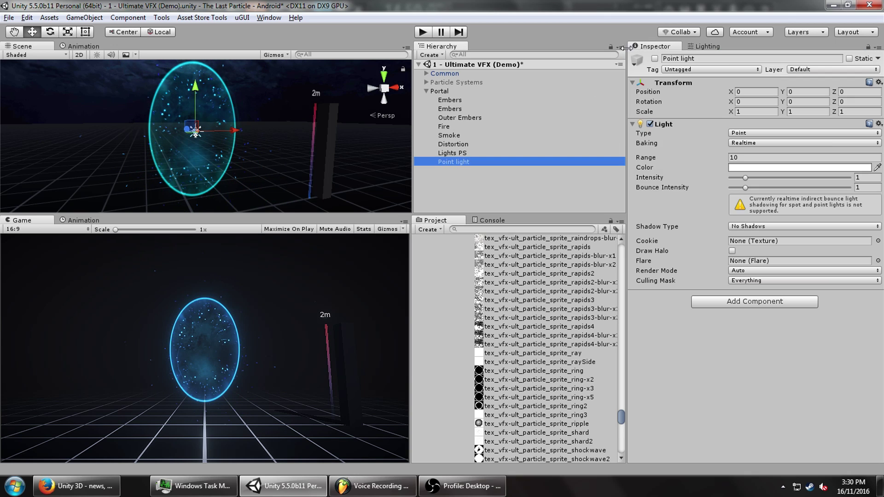
left_click(703, 59)
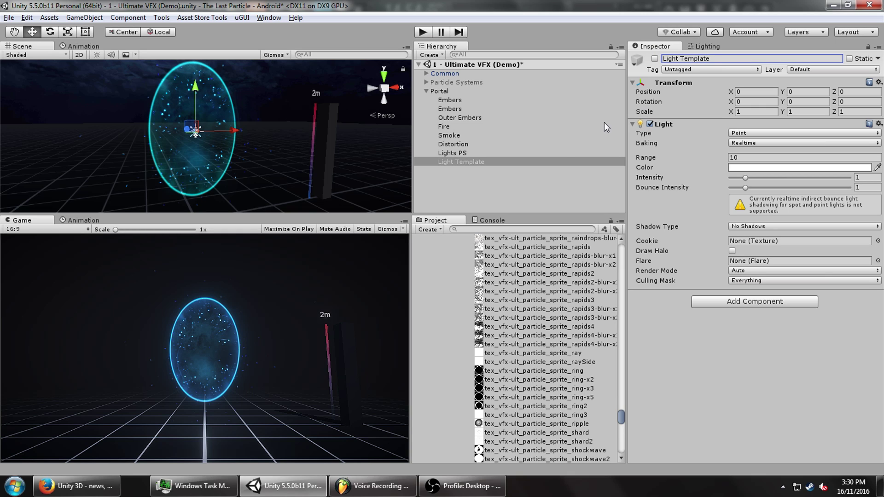
- Set the Lights module of Lights PS to Ratio 1, Range Multiplier 5 and Intensity Multiplier 10, and restart the particle preview
left_click(498, 152)
scroll(741, 134, "down", 10)
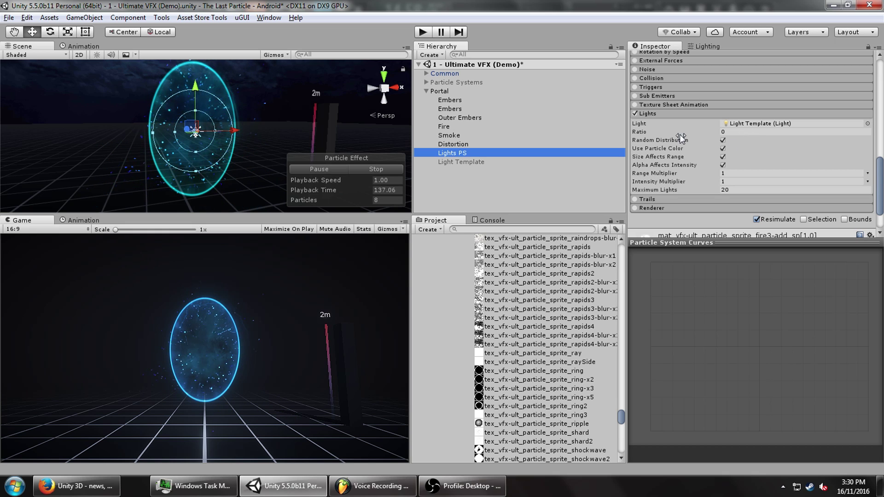
left_click(742, 132)
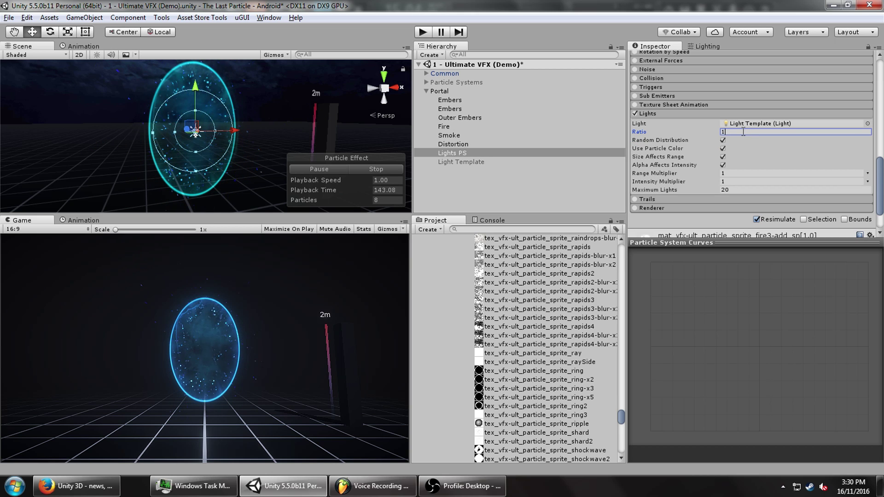
left_click(712, 190)
left_click(727, 174)
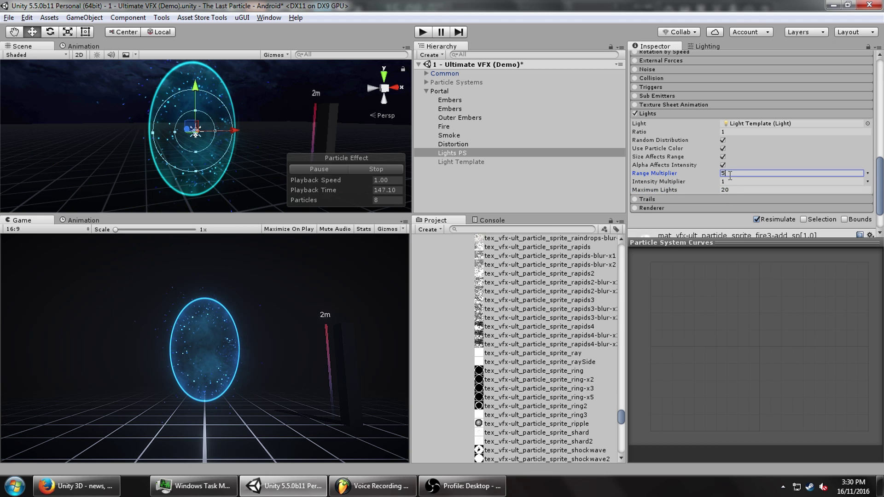
type("5")
left_click(732, 181)
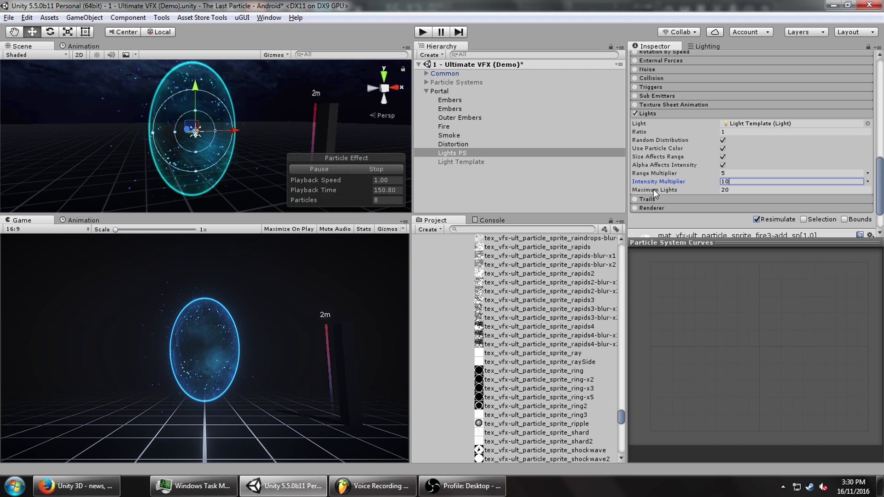
left_click(380, 167)
left_click(343, 169)
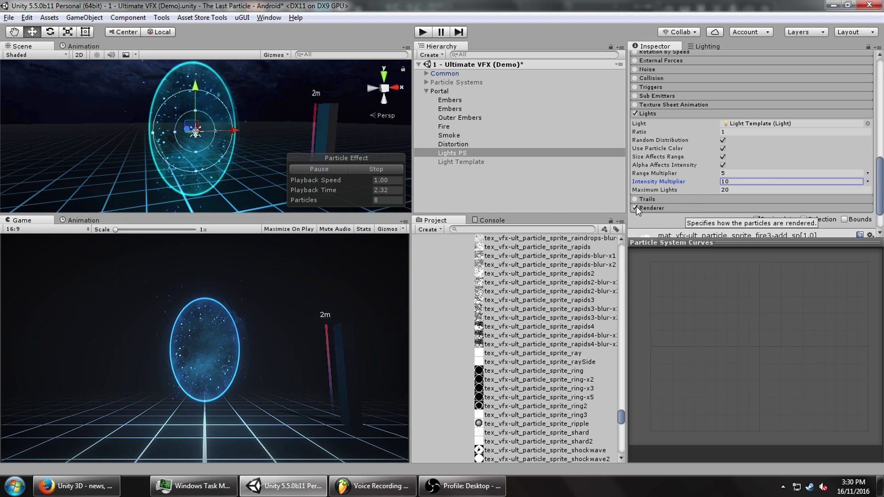
- Enable the Renderer module on Lights PS and set its Render Mode to None
left_click(703, 208)
scroll(703, 207, "down", 3)
left_click(759, 151)
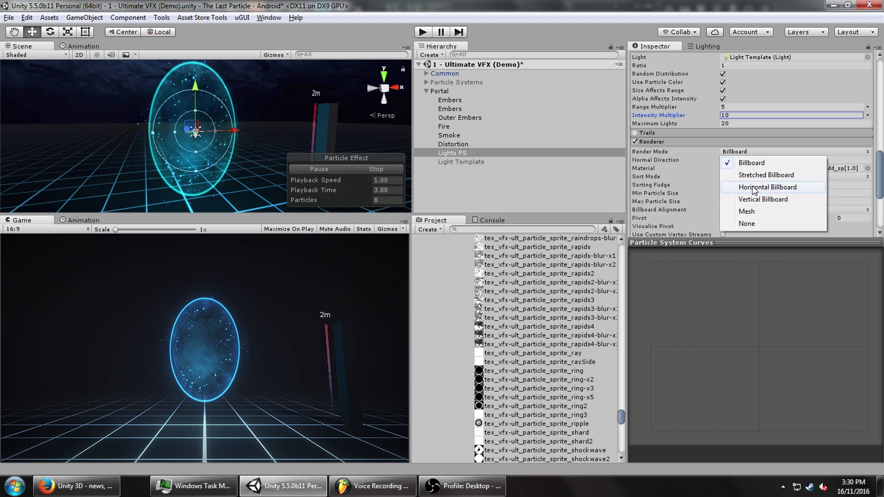
left_click(744, 224)
- Replay the portal's particle preview from the start to check the lighting on its surroundings
scroll(717, 152, "up", 3)
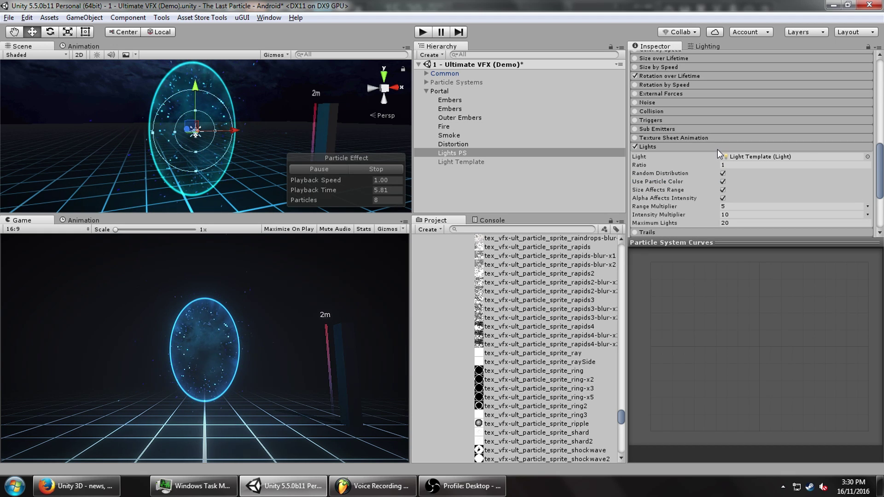
scroll(717, 149, "up", 5)
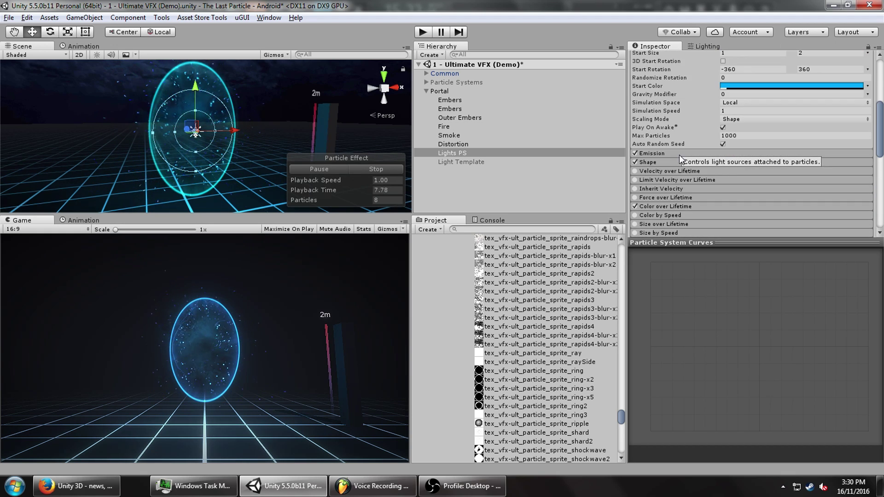
left_click(375, 169)
left_click(344, 171)
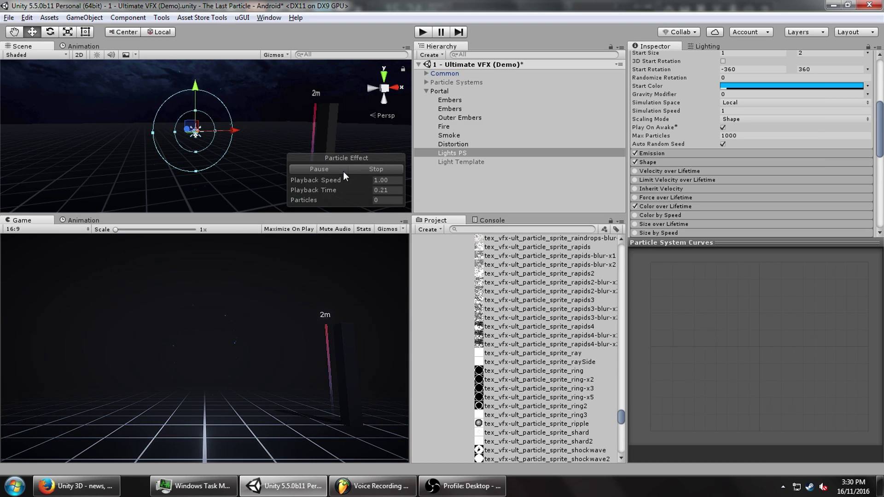
- Set the Emission Rate over Time of Lights PS to 2 and check its Start Color
left_click(711, 153)
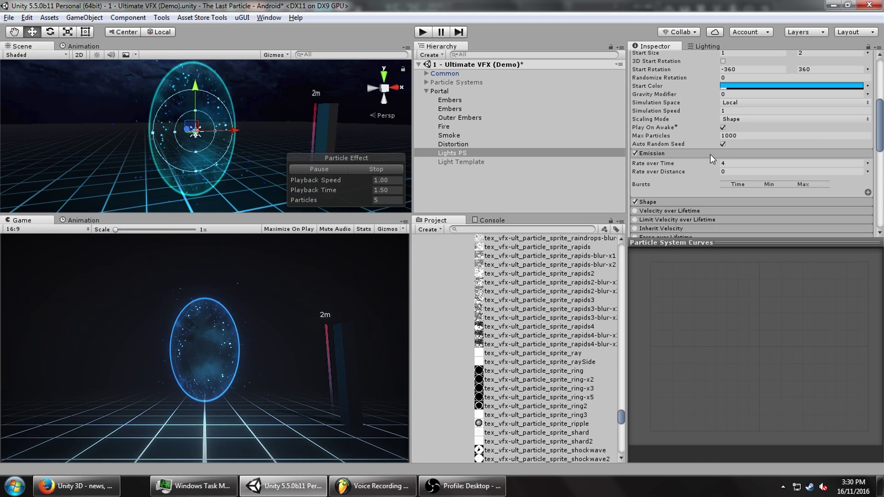
left_click(737, 164)
type("2")
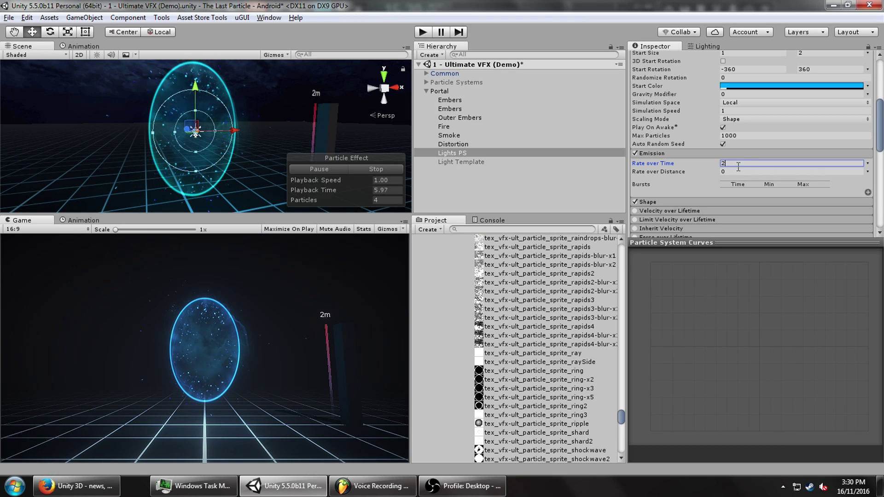
left_click(741, 87)
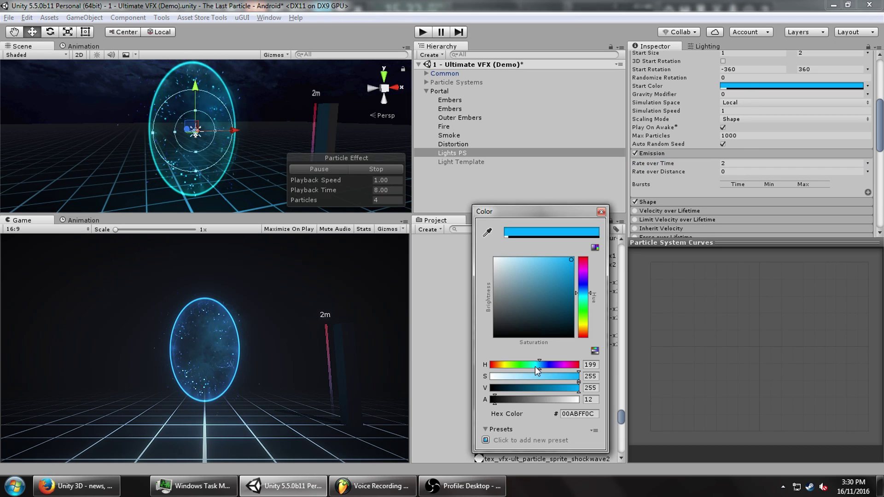
left_click(595, 6)
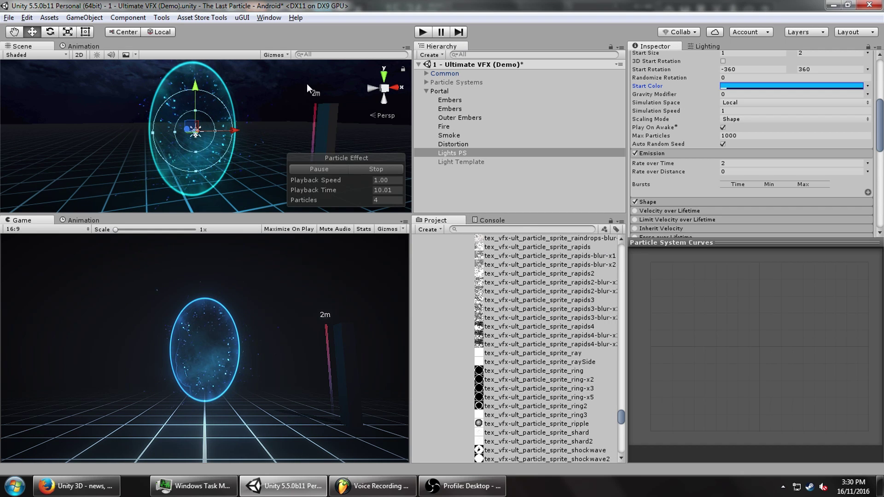
- Examine the portal and the light it casts from several angles in the scene, and review the Lights and Renderer settings of Lights PS
scroll(304, 89, "down", 5)
left_click_drag(300, 92, 249, 152, "alt")
left_click_drag(392, 125, 264, 157, "alt")
key("f")
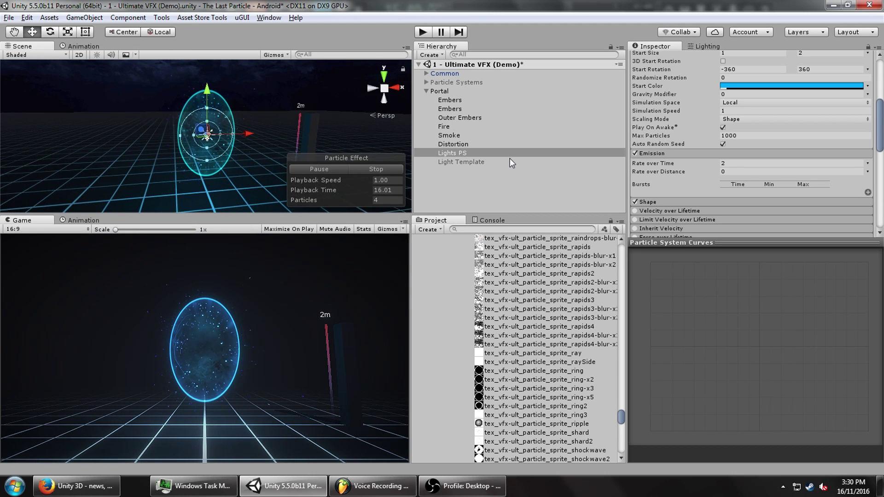
left_click_drag(883, 130, 883, 205)
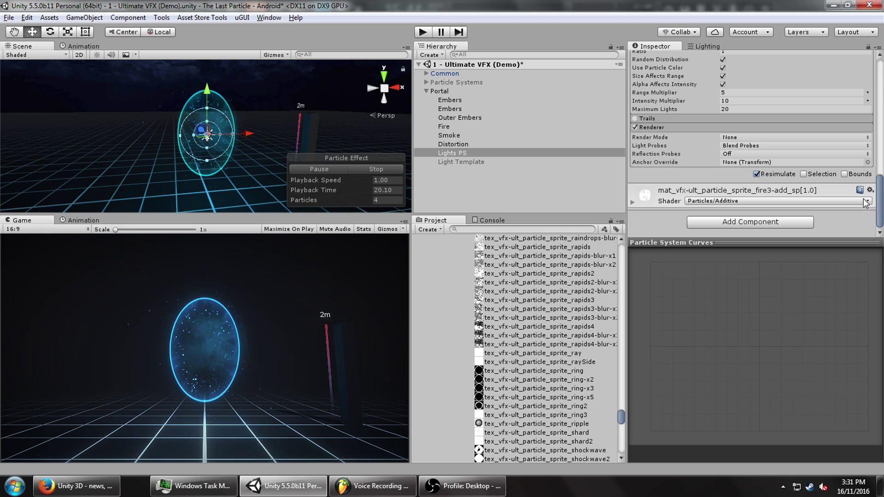
scroll(560, 287, "down", 3)
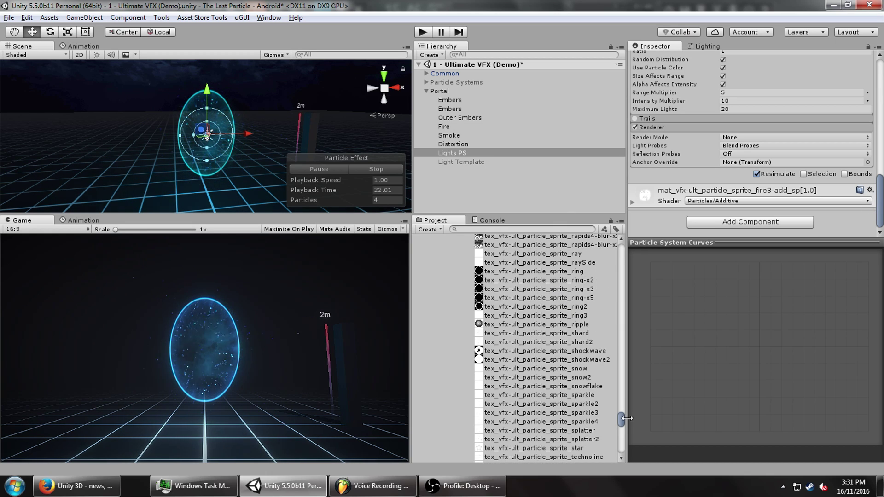
left_click_drag(624, 419, 621, 400)
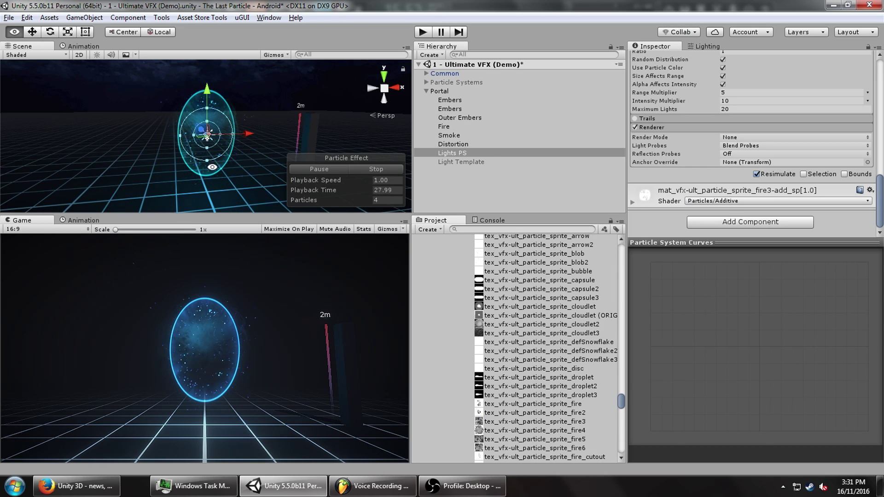
left_click_drag(213, 166, 311, 161, "alt")
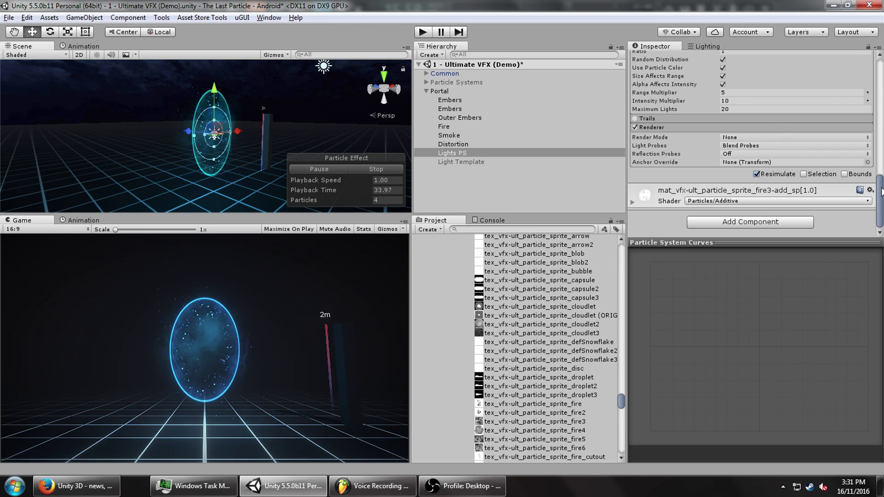
left_click_drag(322, 121, 194, 112, "alt")
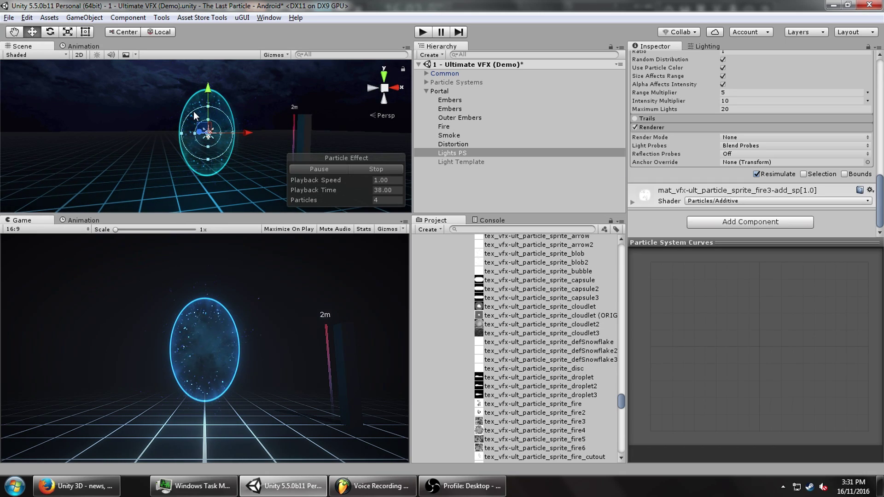